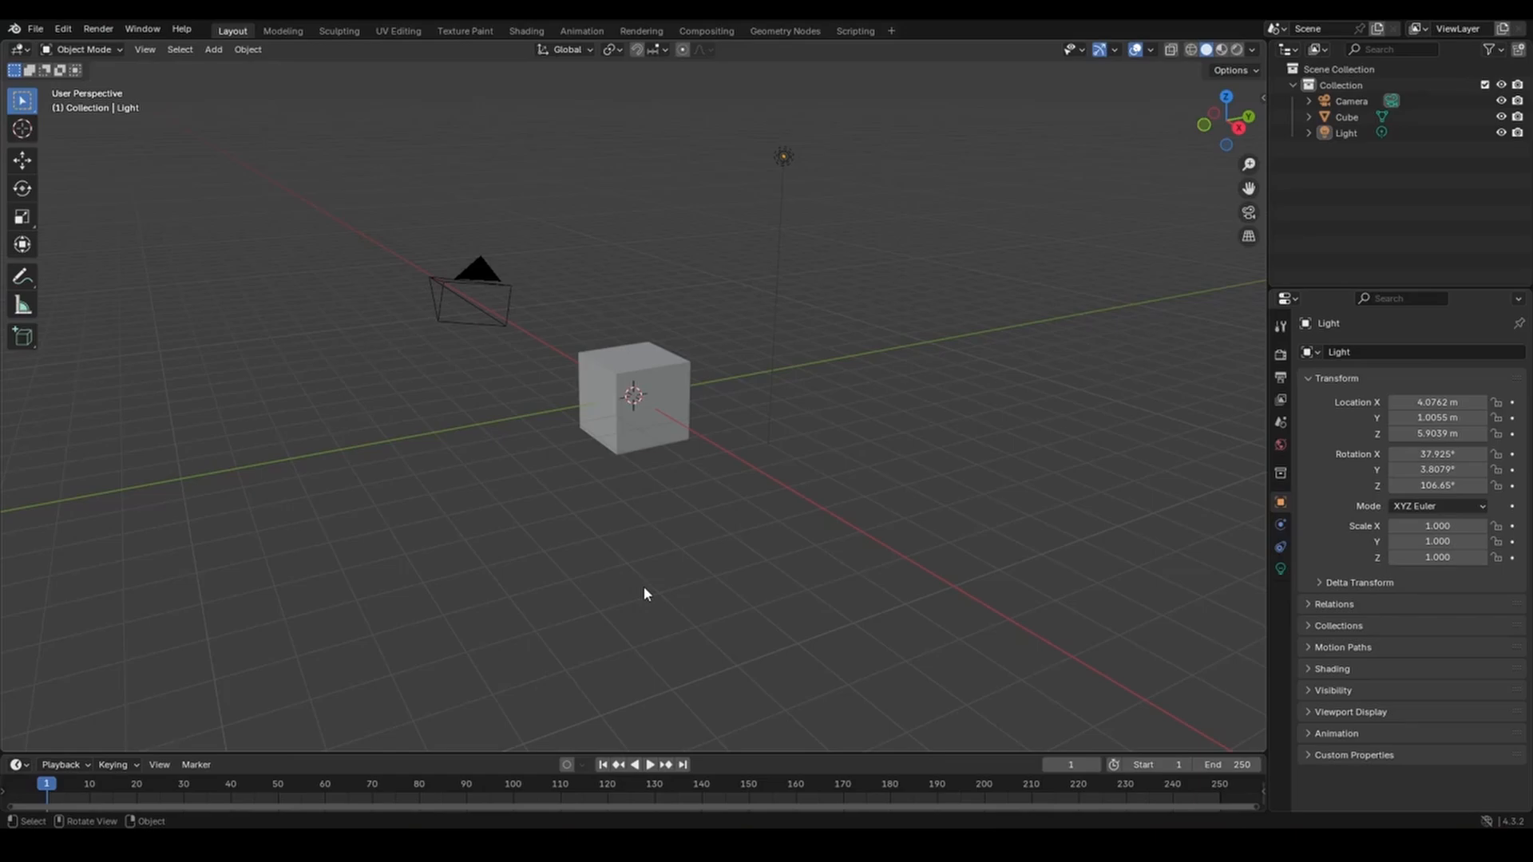
Add a second cube, Cube.001, at the scene origin from the Mesh add menu.
key("shift+a")
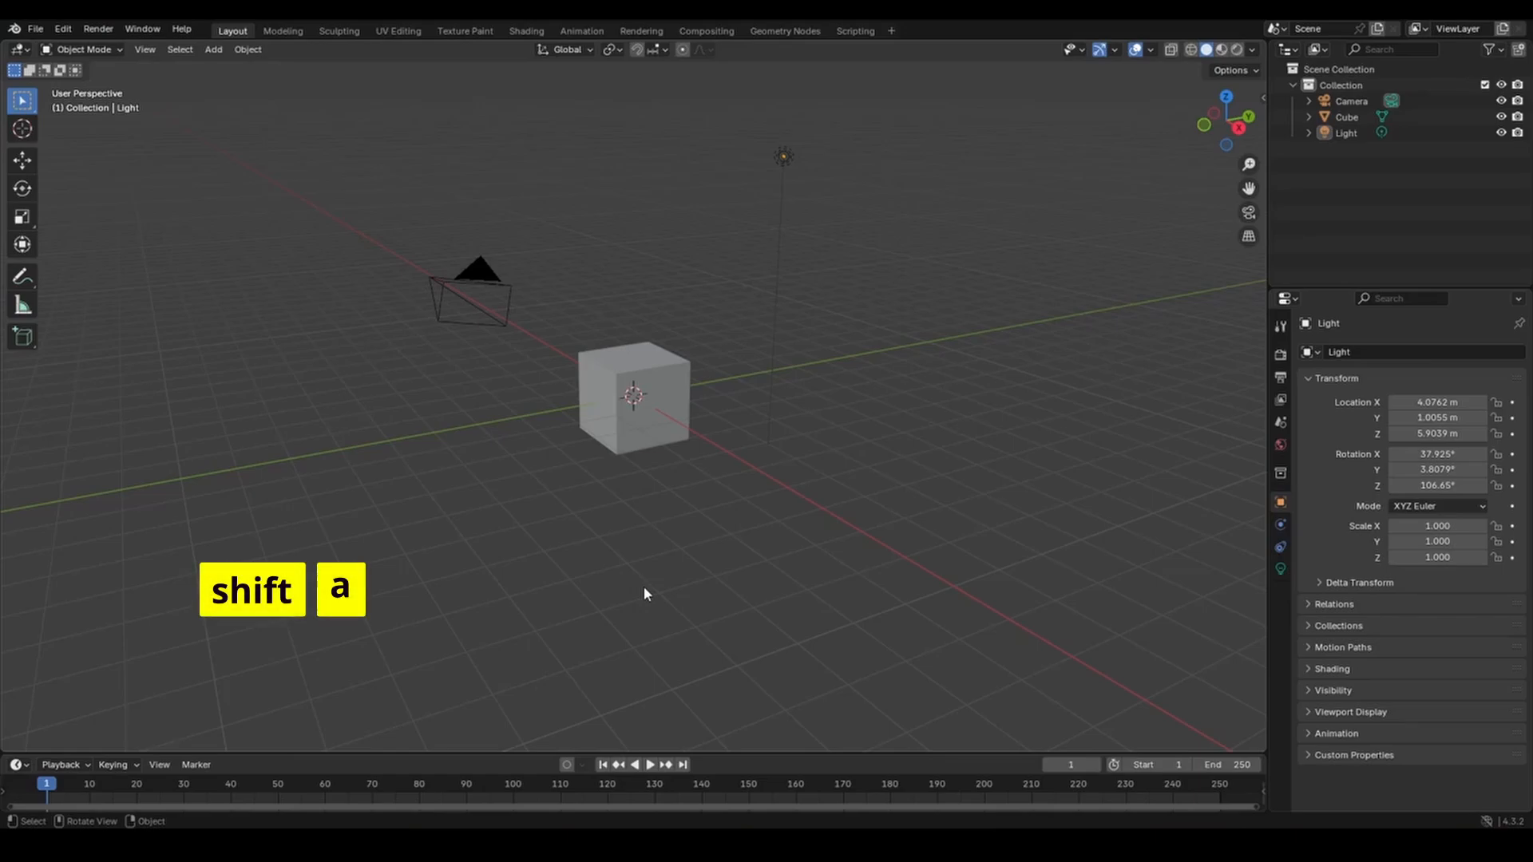
key("shift+a")
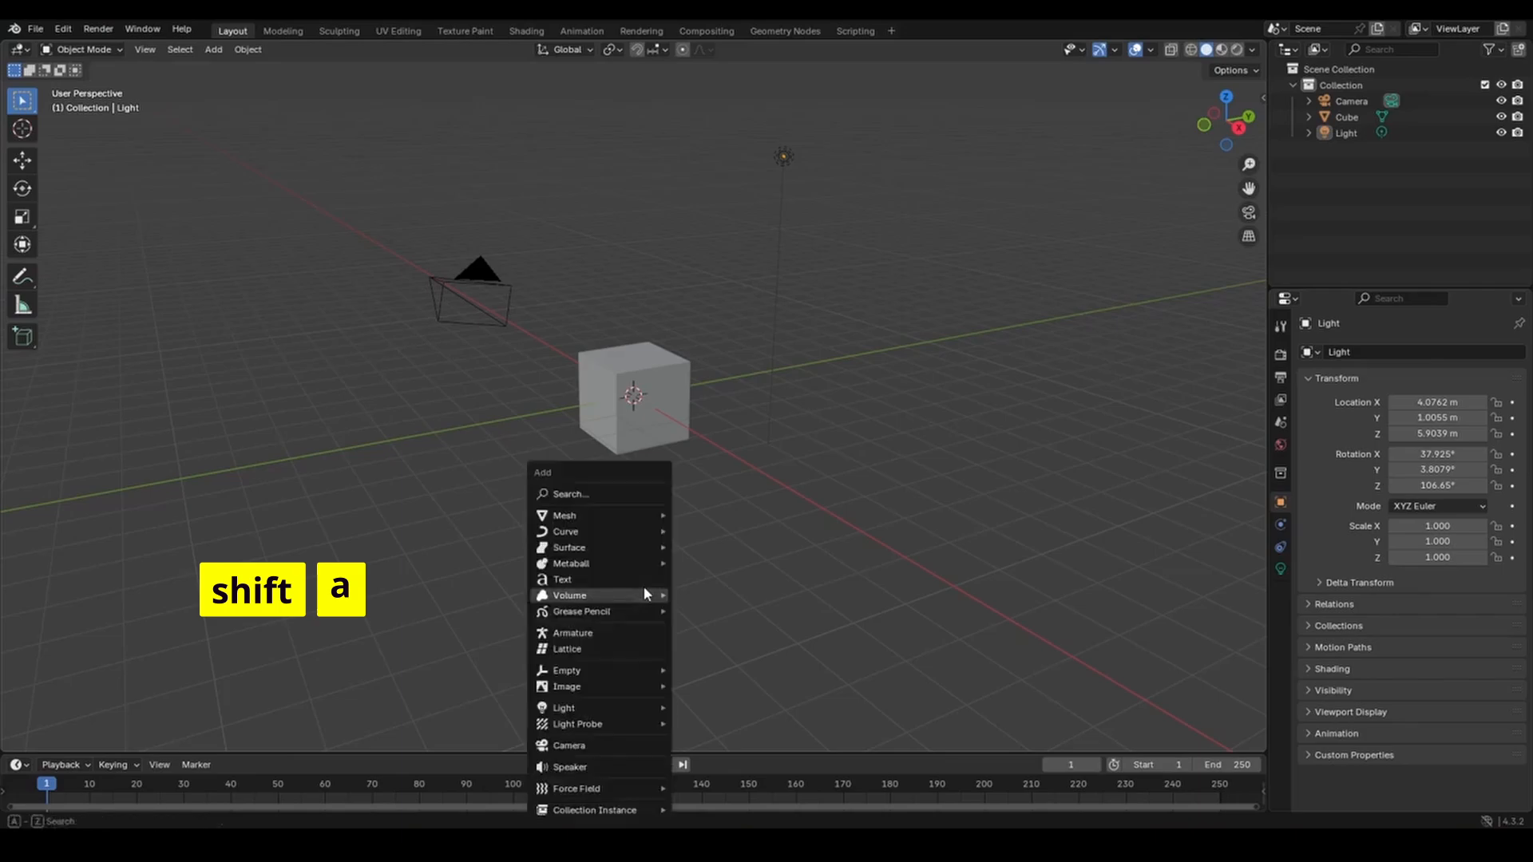
mouse_move(645, 593)
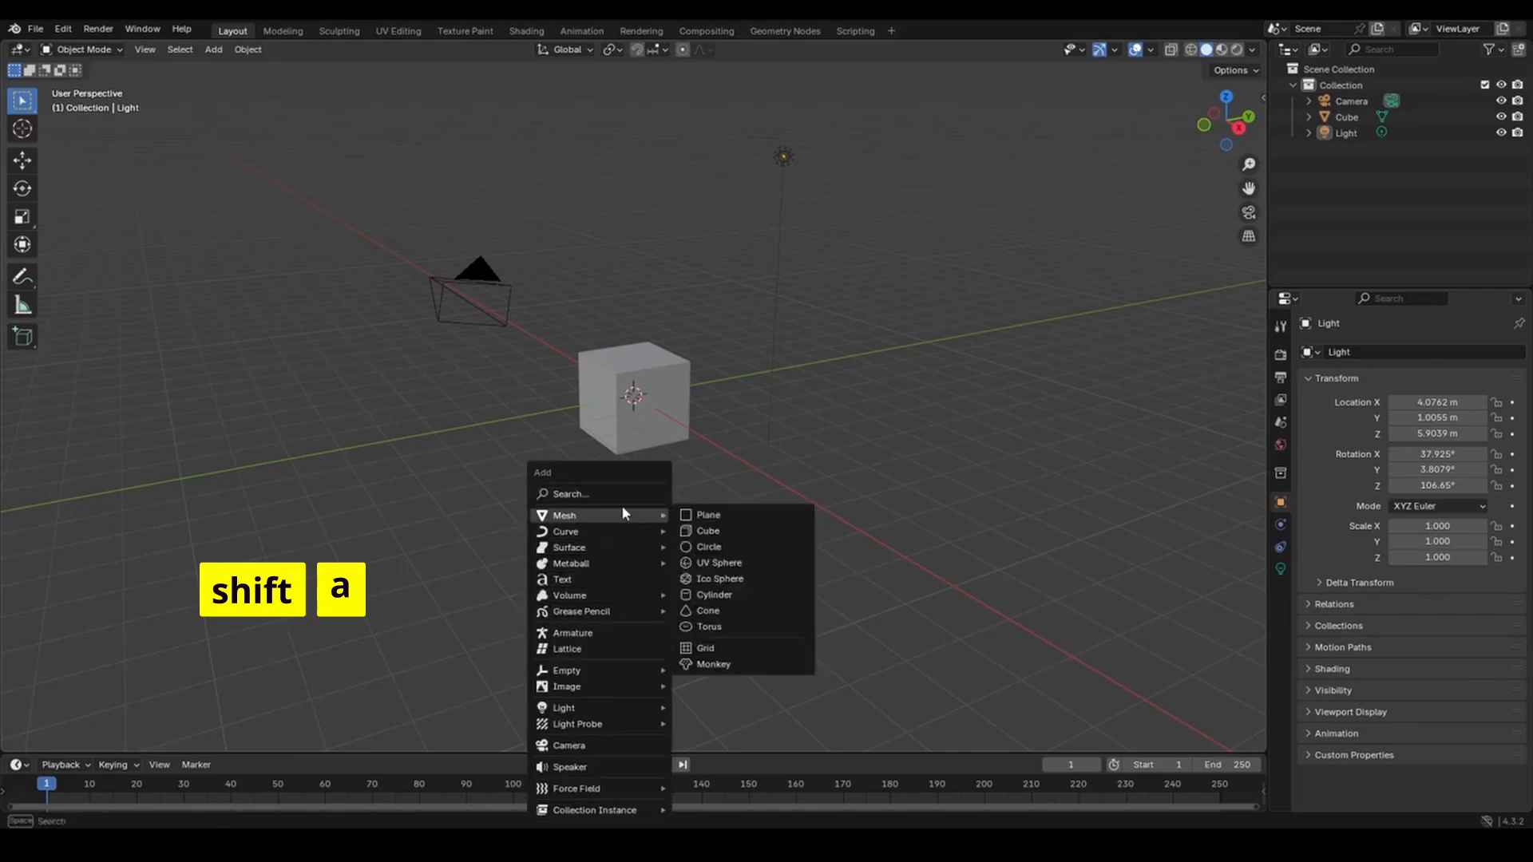
mouse_move(596, 522)
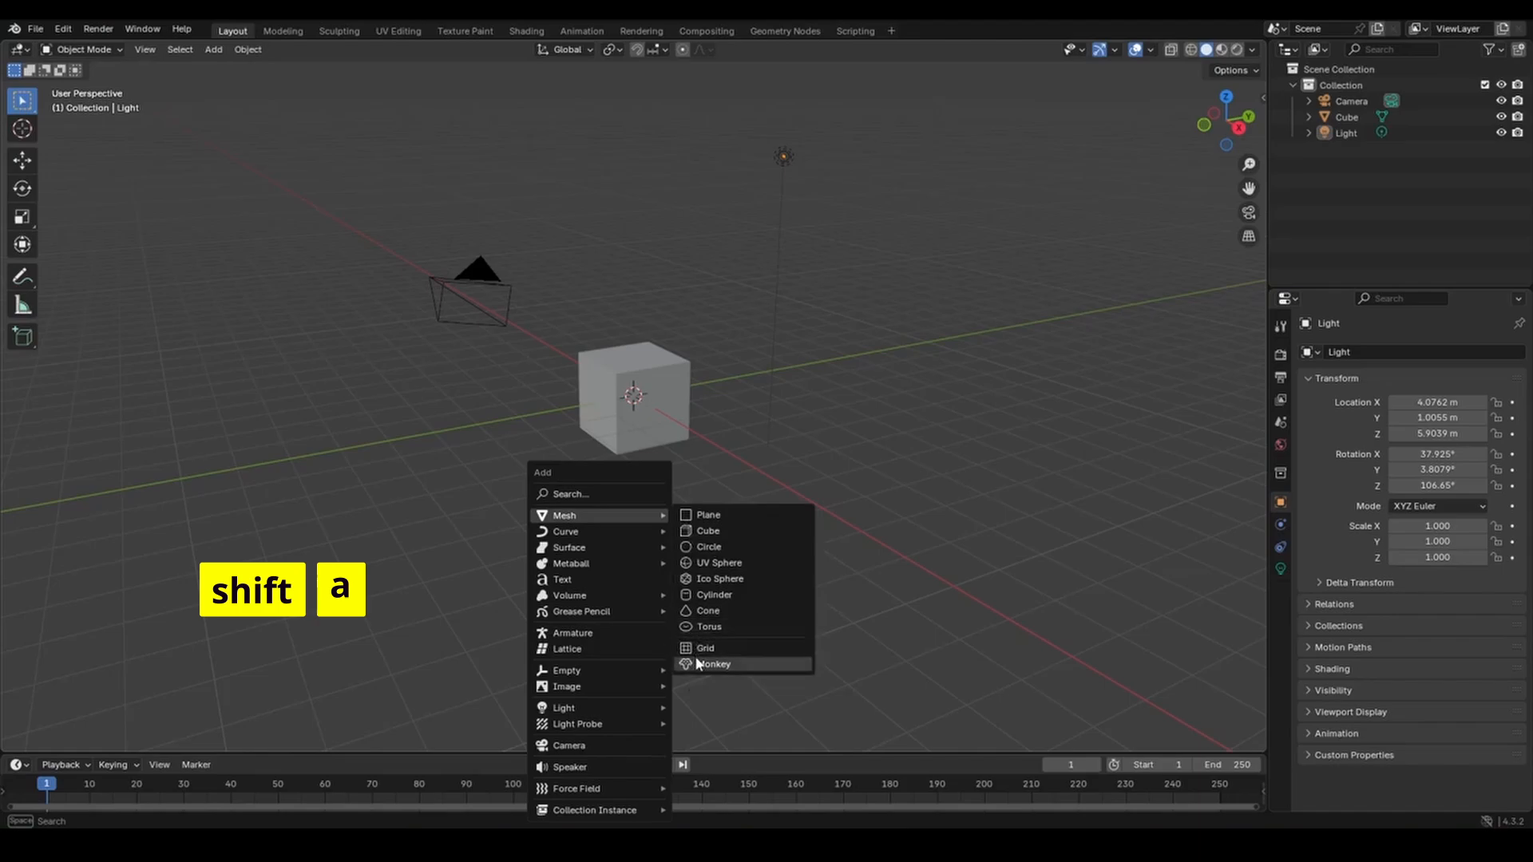
left_click(704, 533)
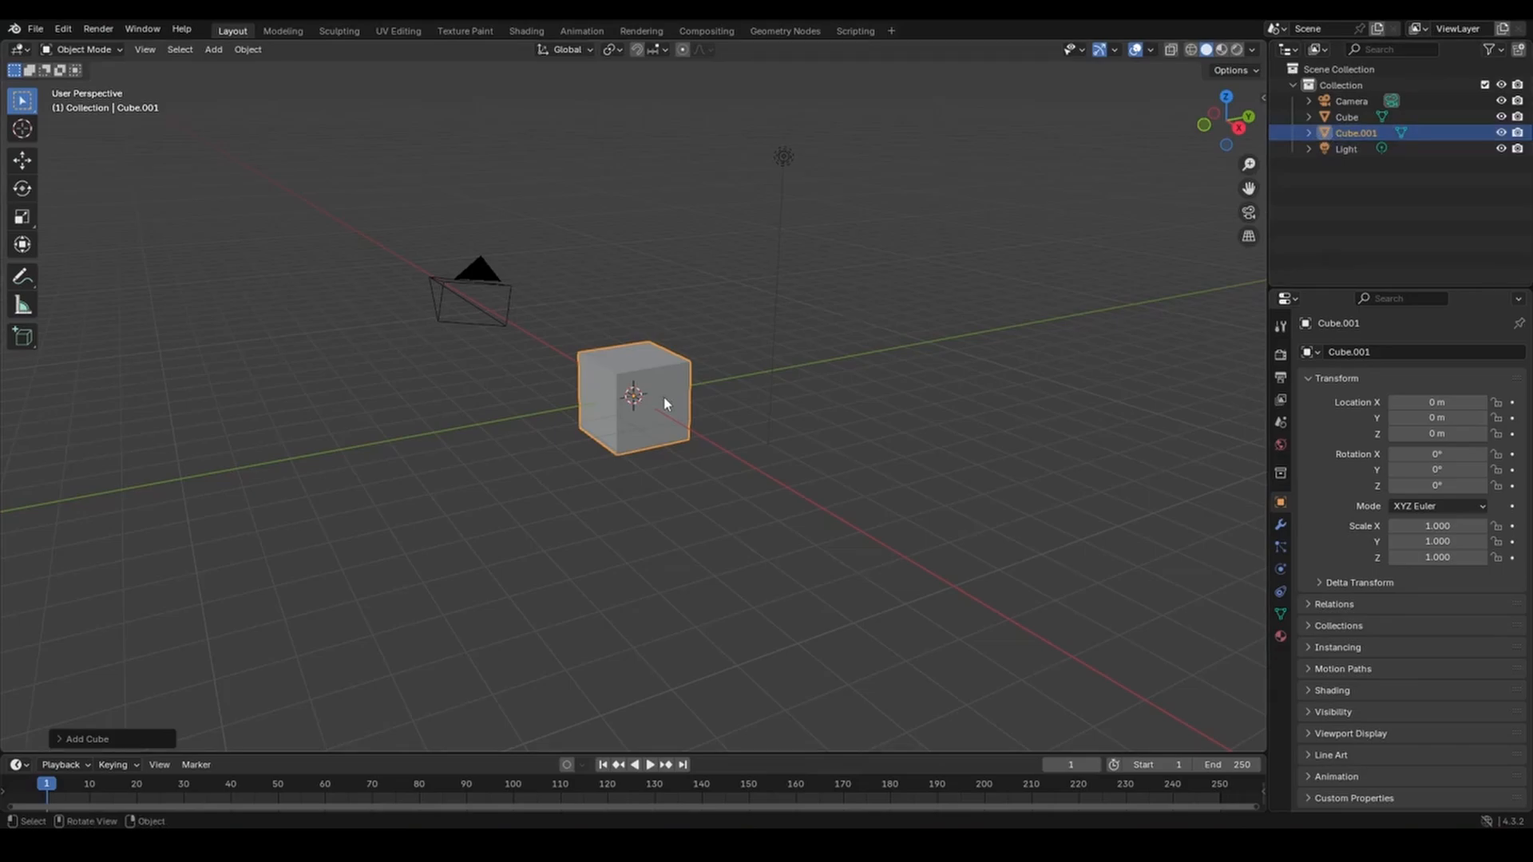
Move Cube.001 beside the original cube to X 1.4145, Y 3.1546, Z 0.81343 m.
key("g")
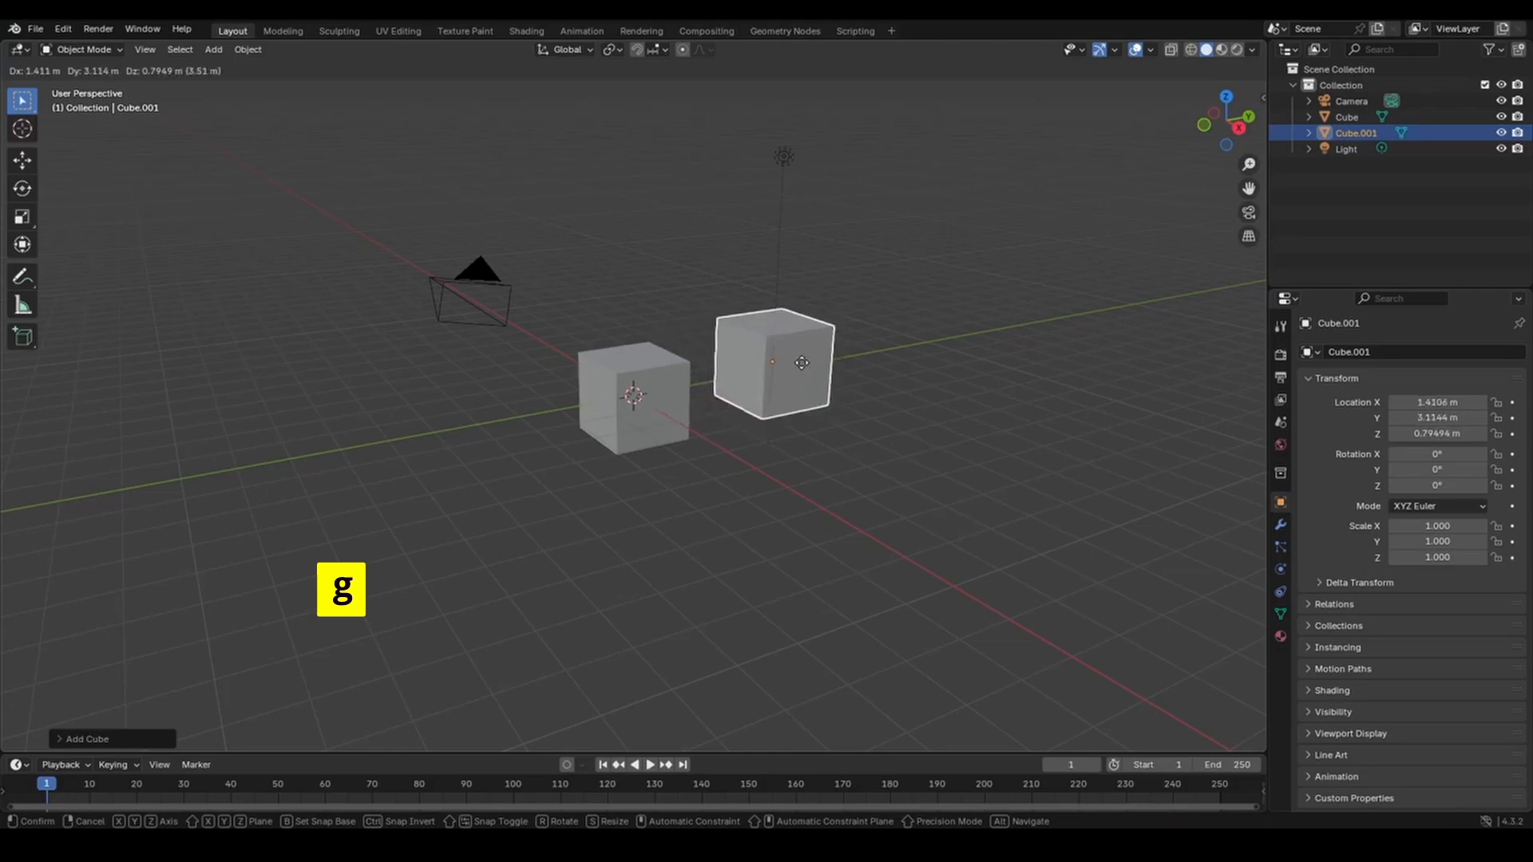
left_click(803, 366)
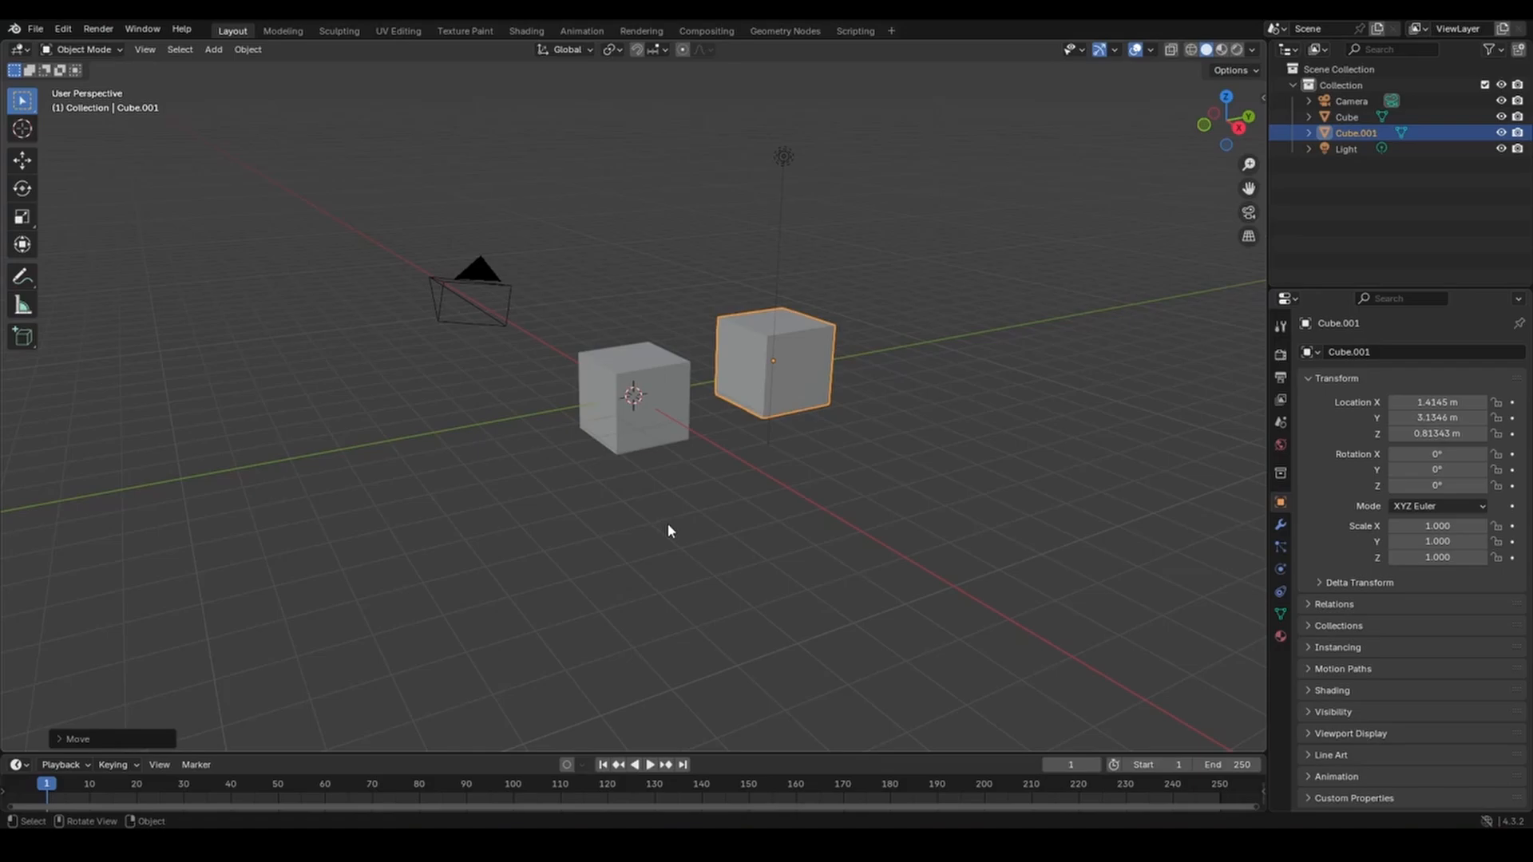
Add Cube.002 and place it front-left at X -1.4864, Y -3.1843, Z -0.70251 m.
left_click(213, 51)
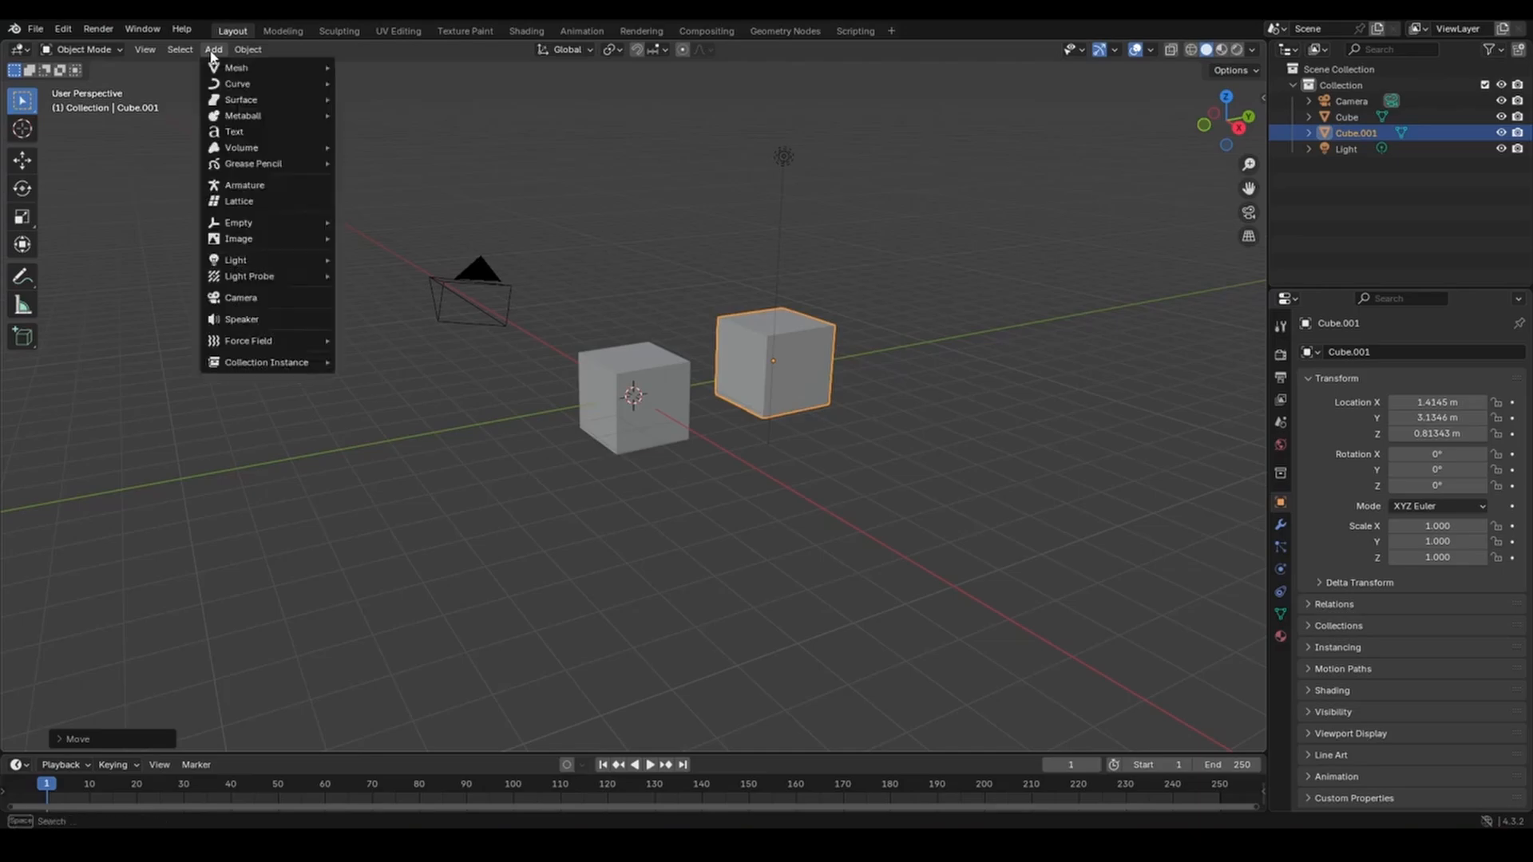
mouse_move(225, 71)
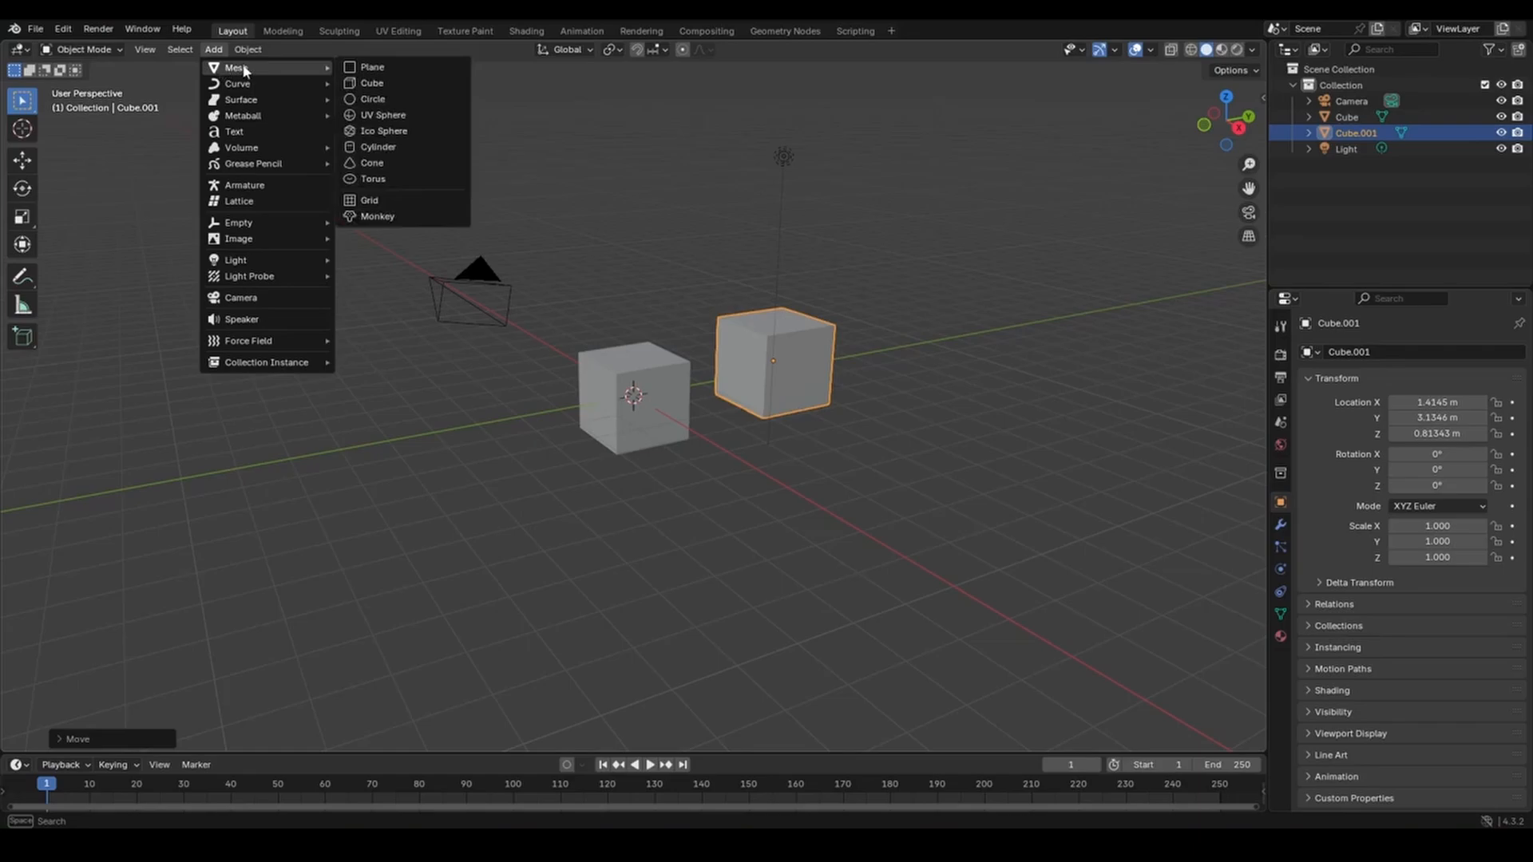
left_click(359, 84)
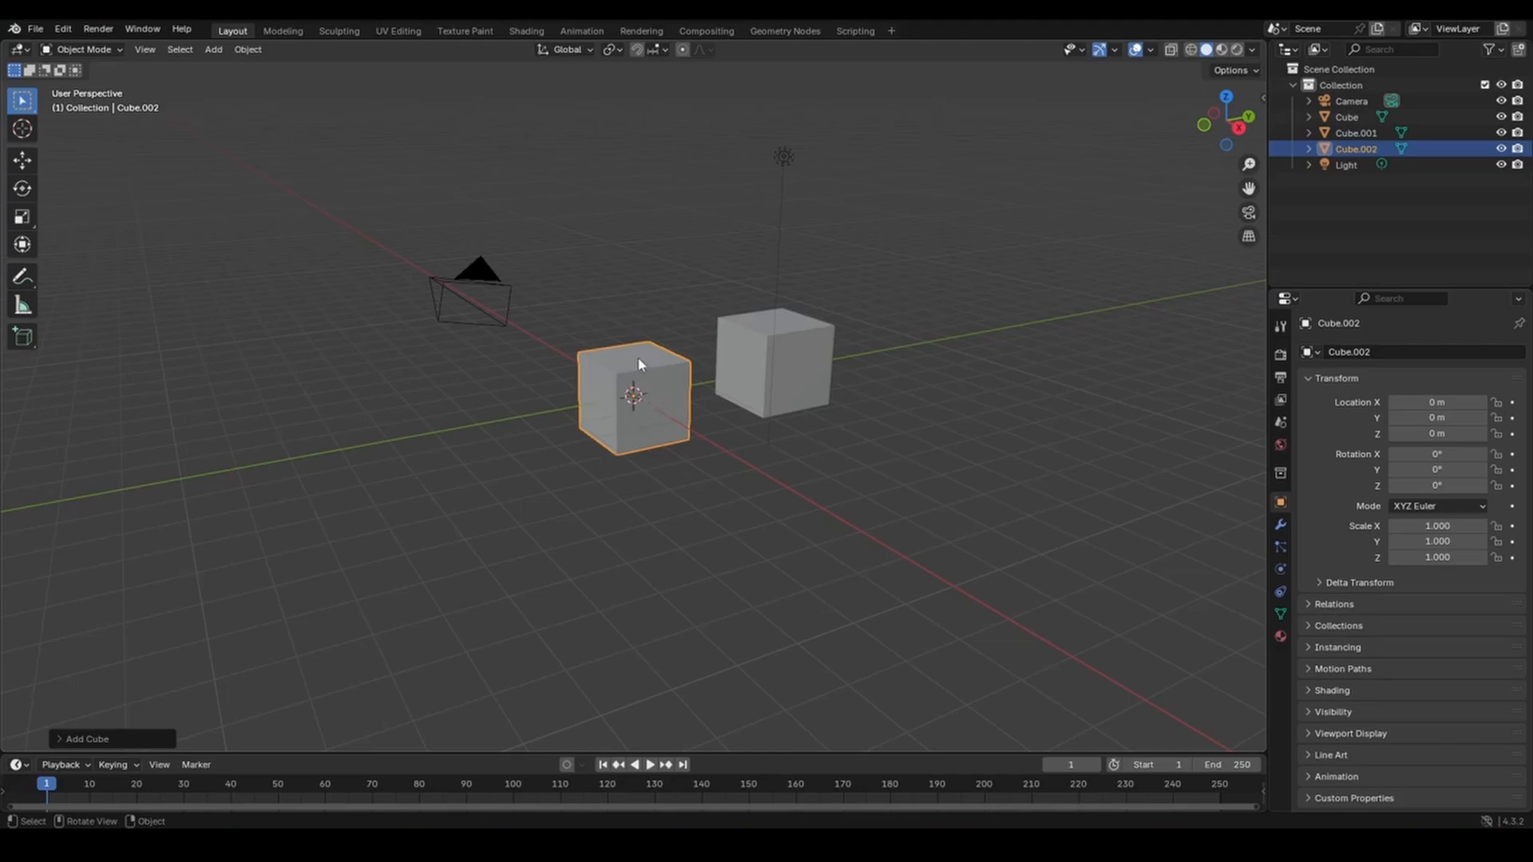
key("g")
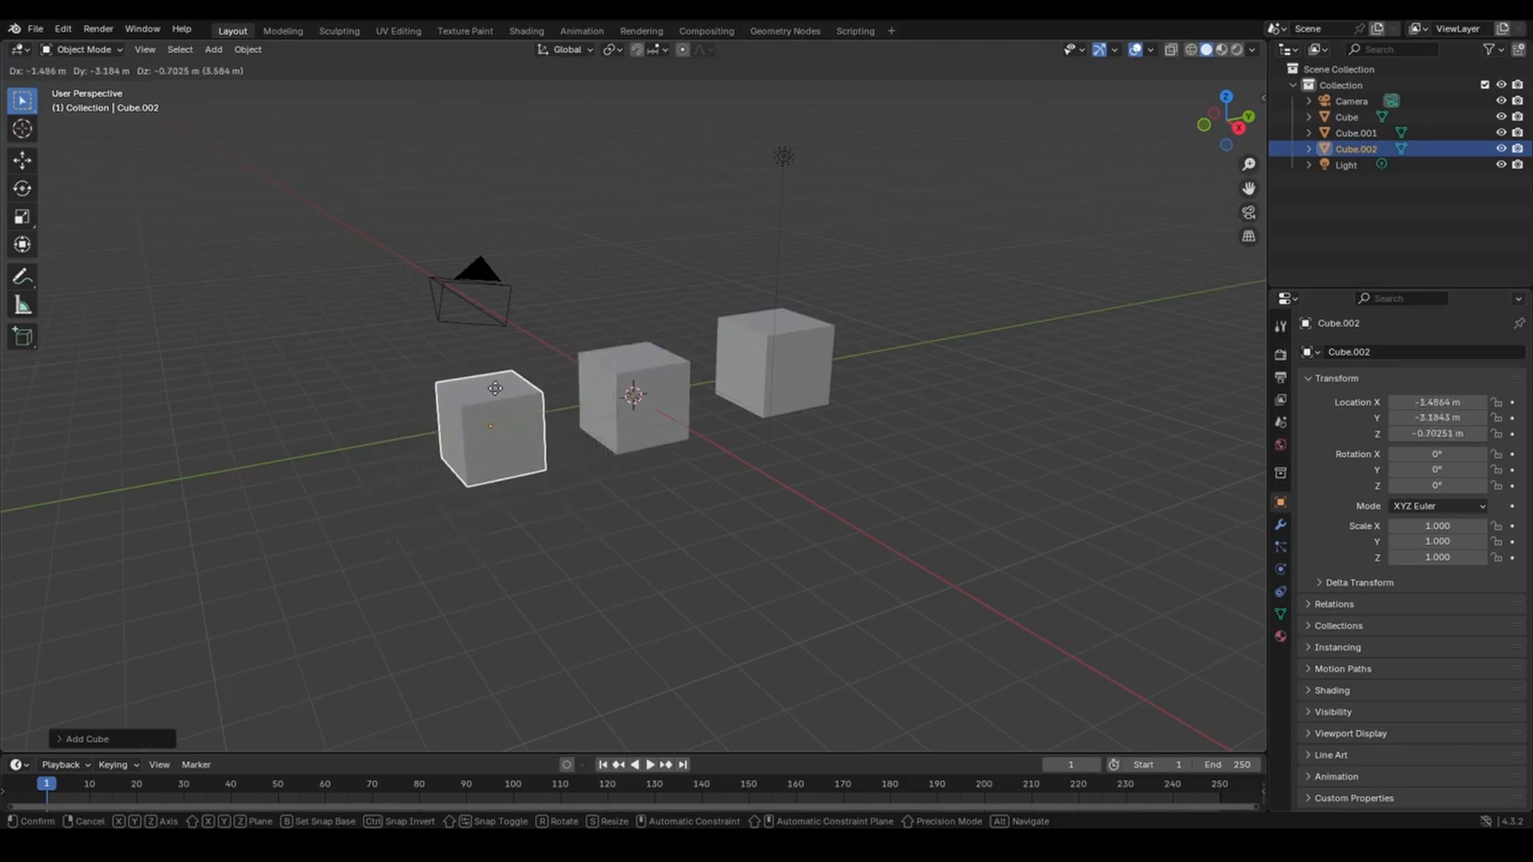
left_click(494, 388)
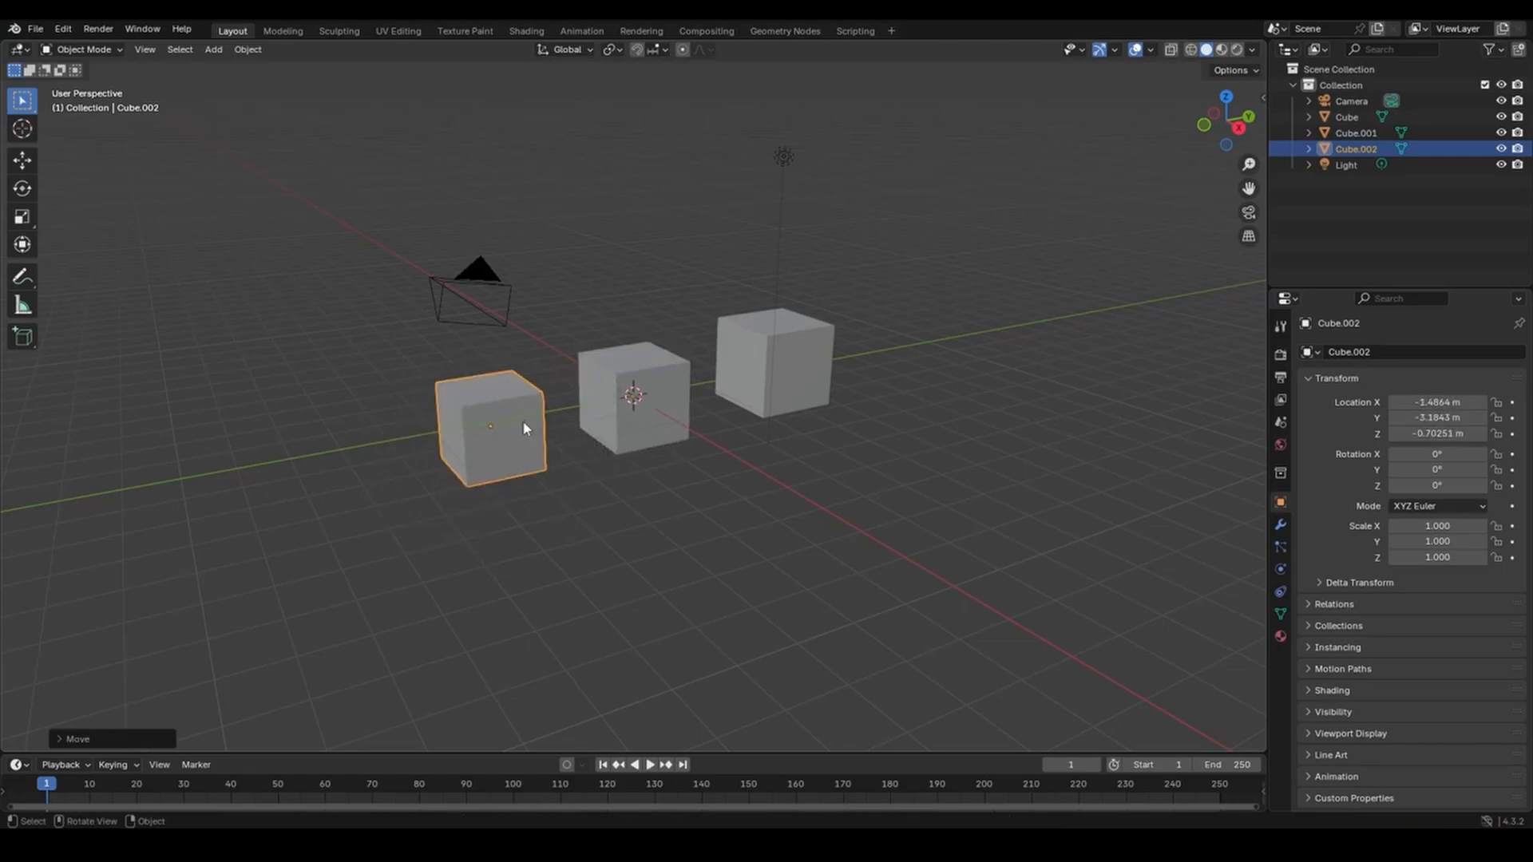
Delete Cube.002, Cube.001 and the original Cube, leaving only Camera and Light.
left_click(1328, 120)
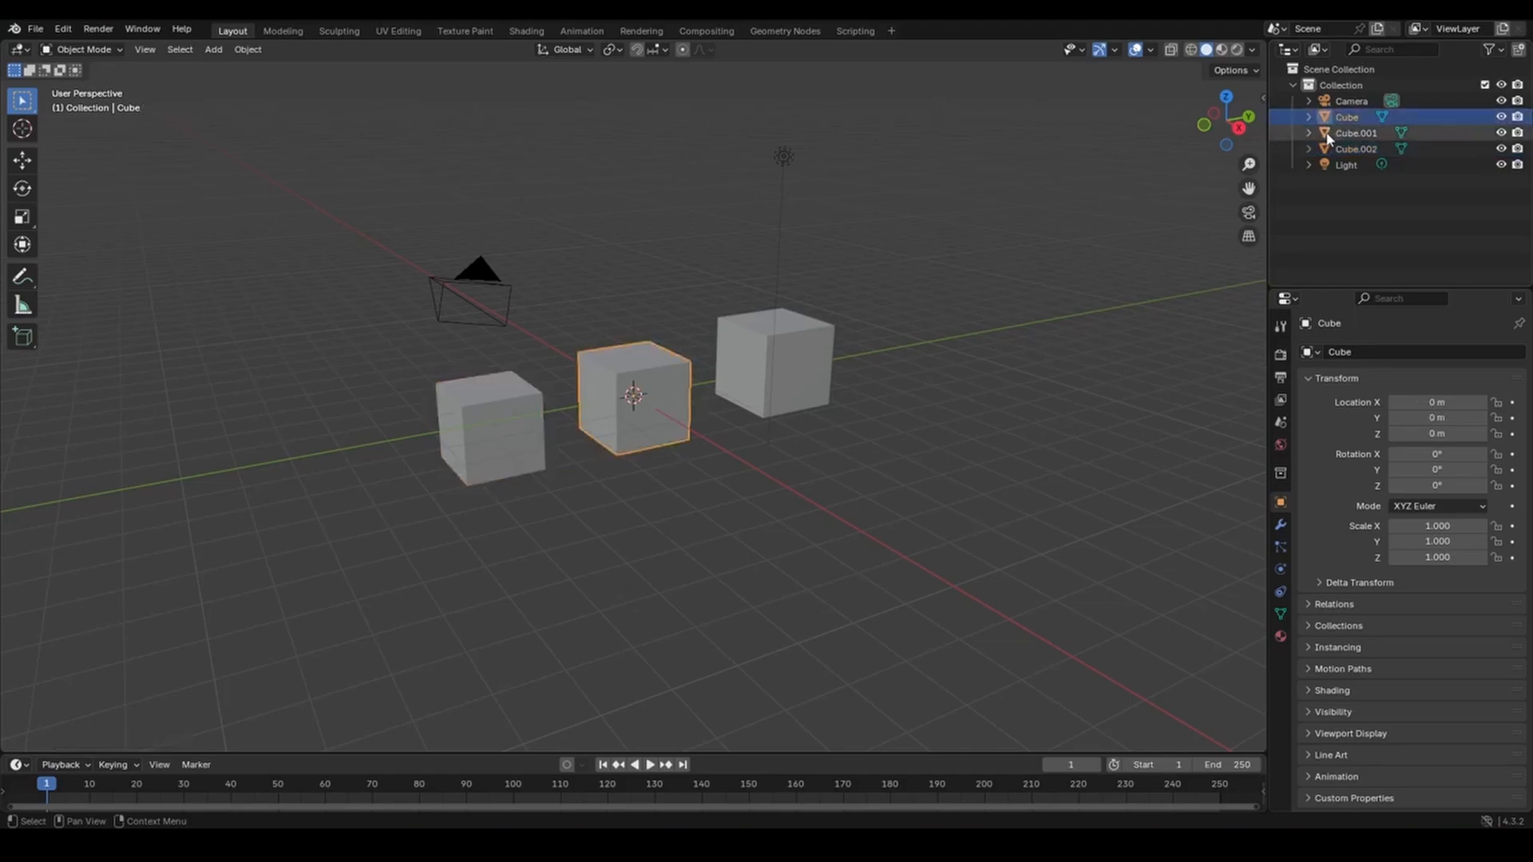
left_click(1327, 136)
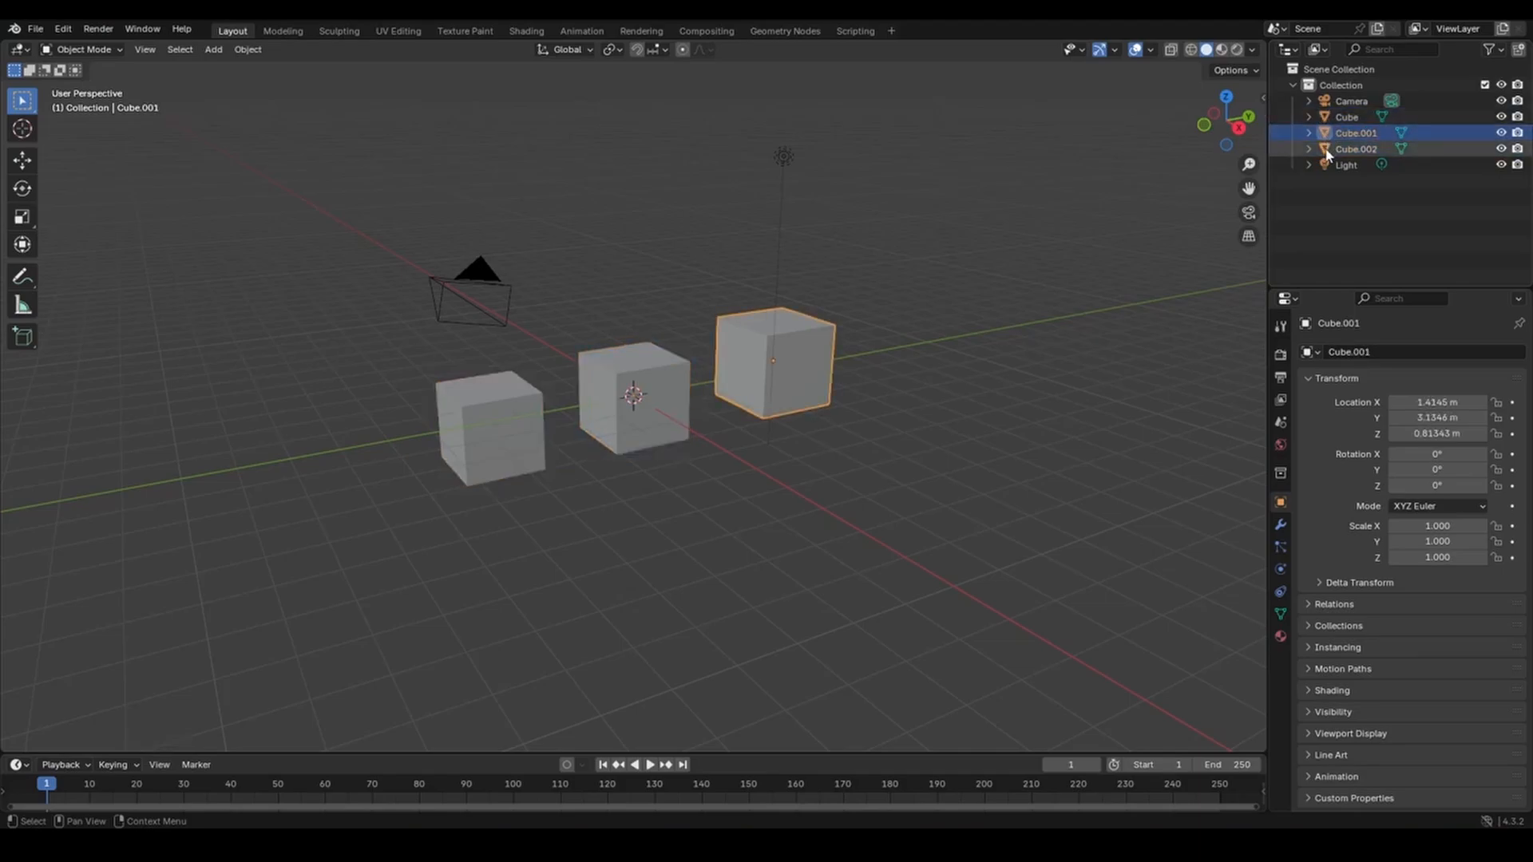
left_click(1326, 153)
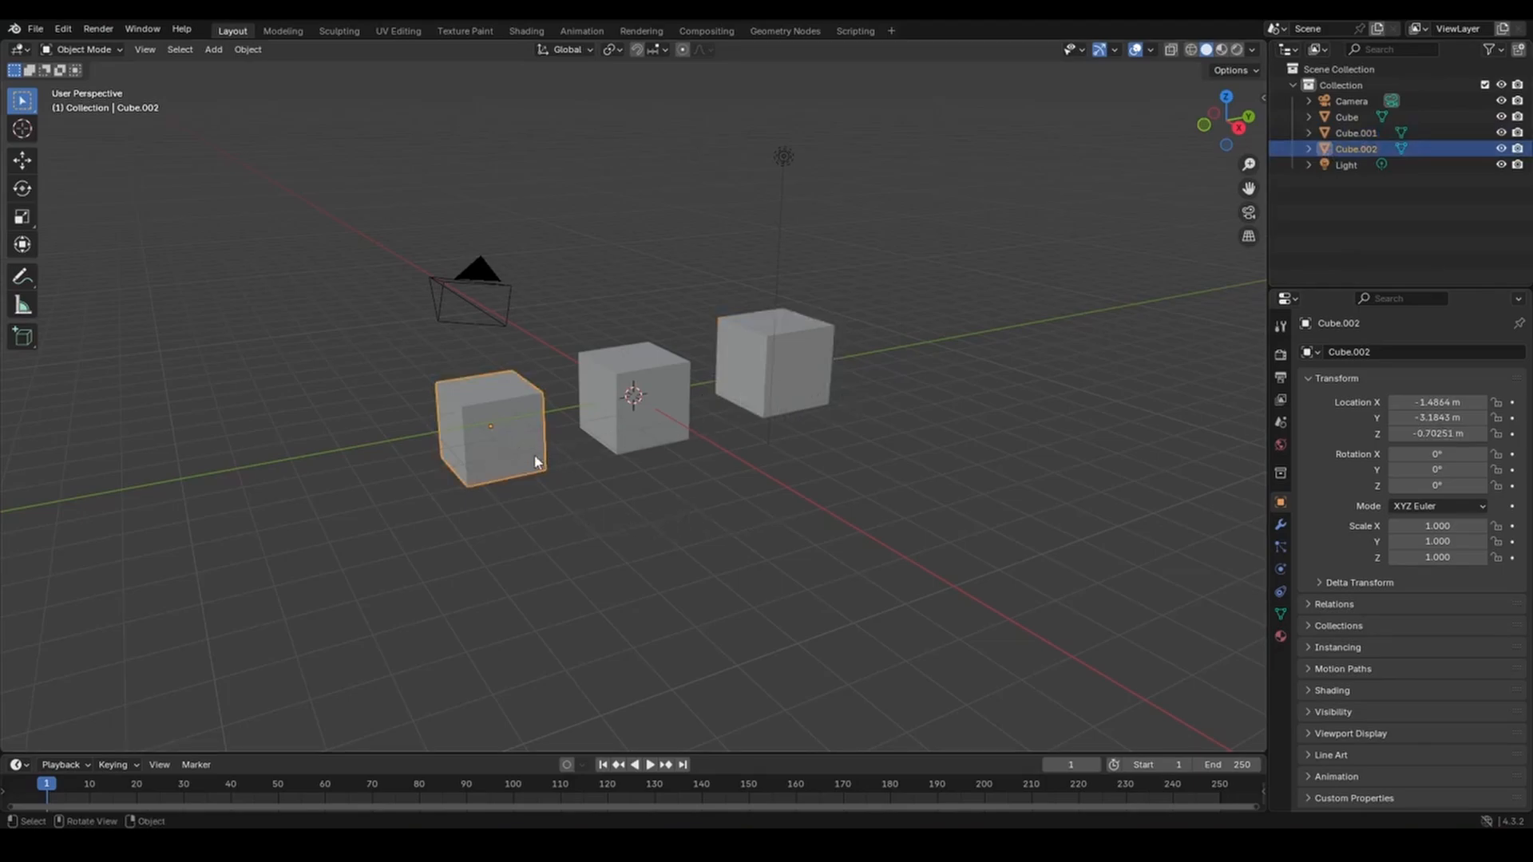
key("Delete")
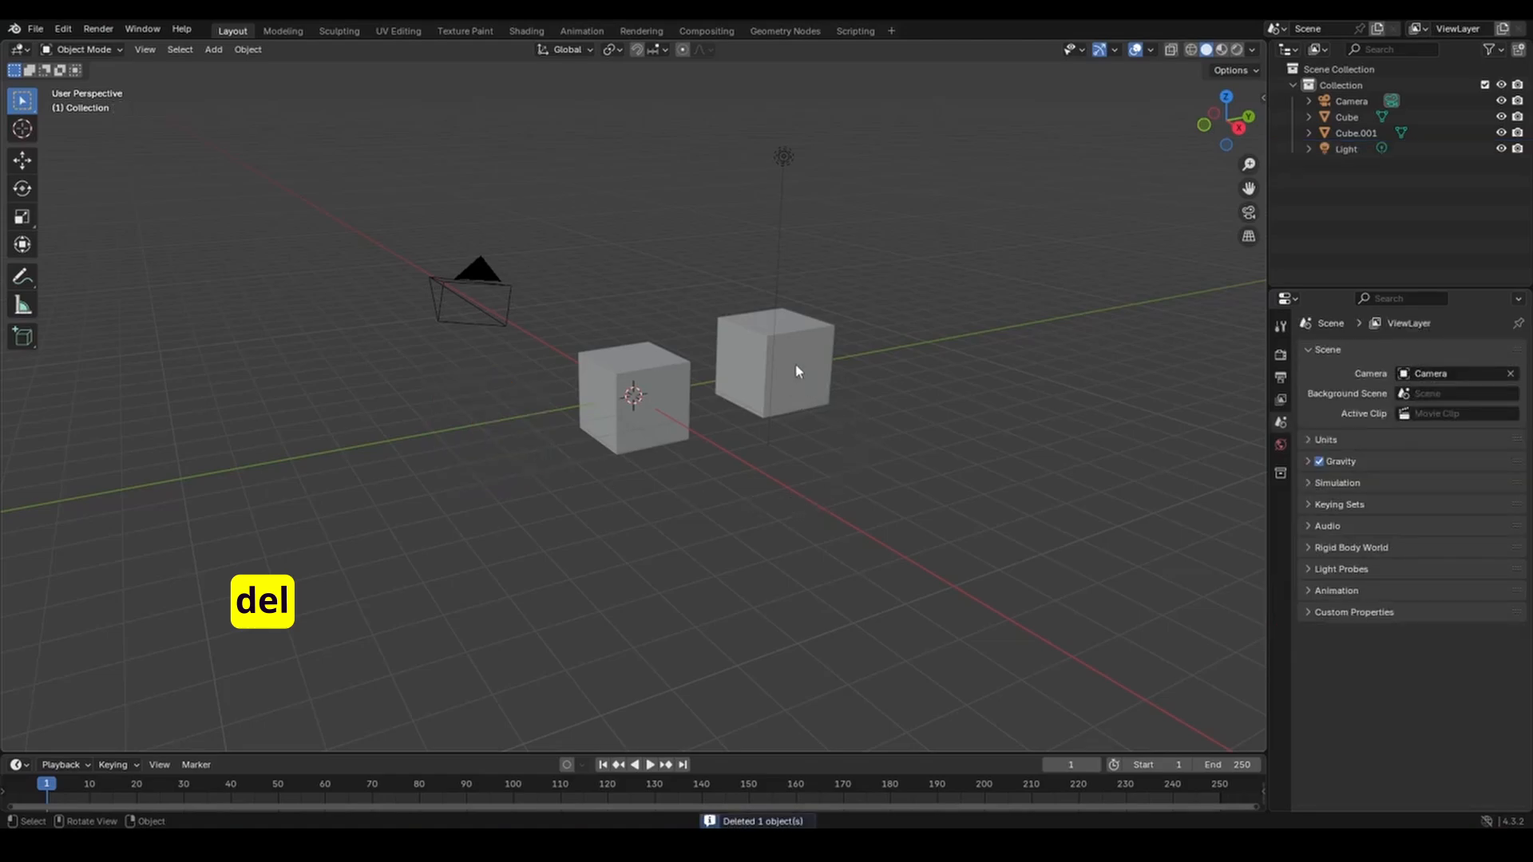
left_click(792, 331)
key("Delete")
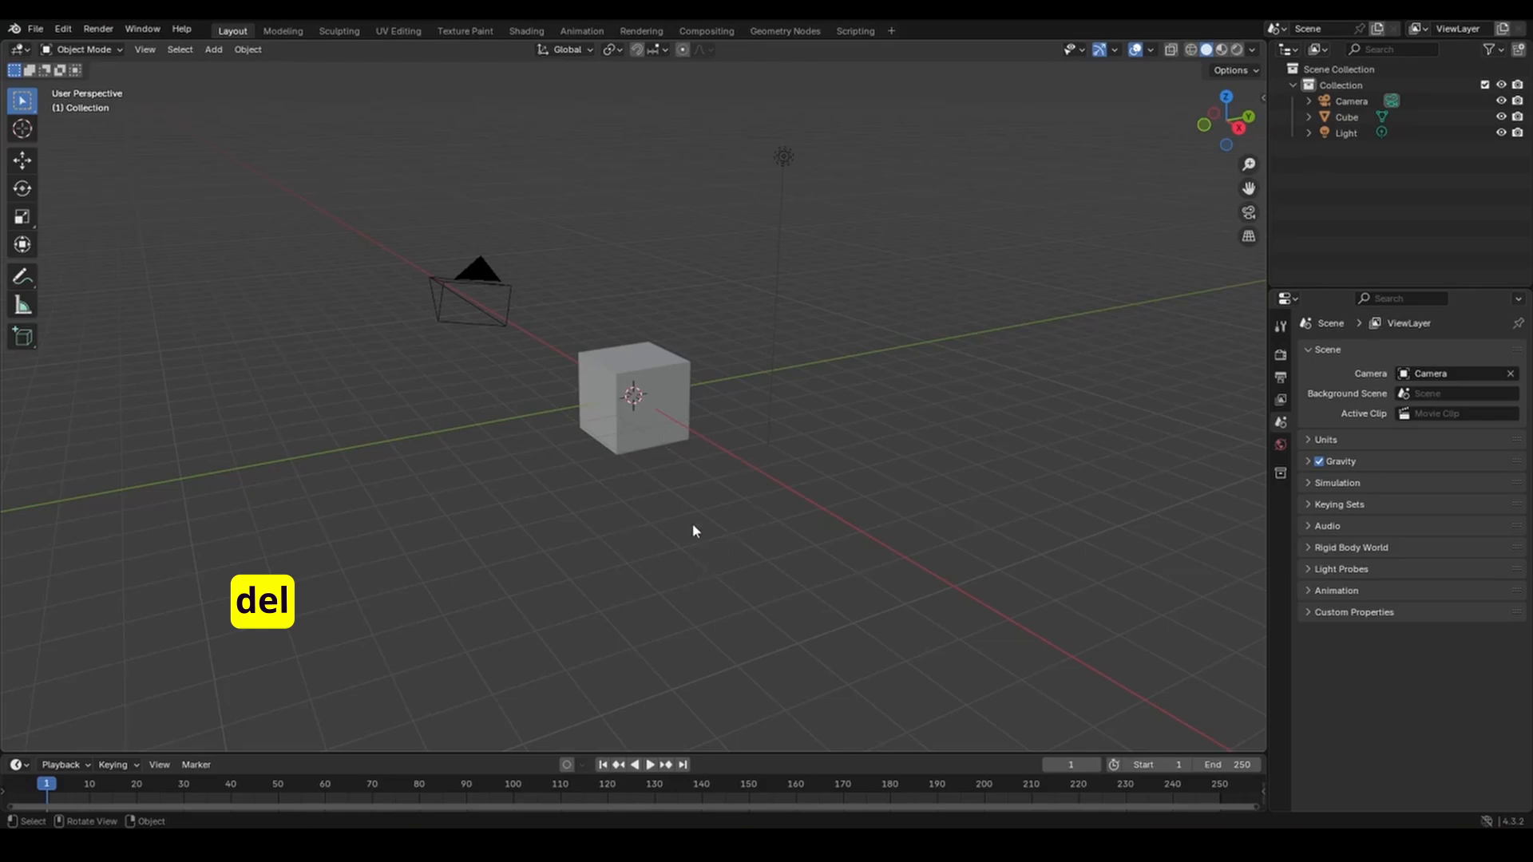
left_click(646, 360)
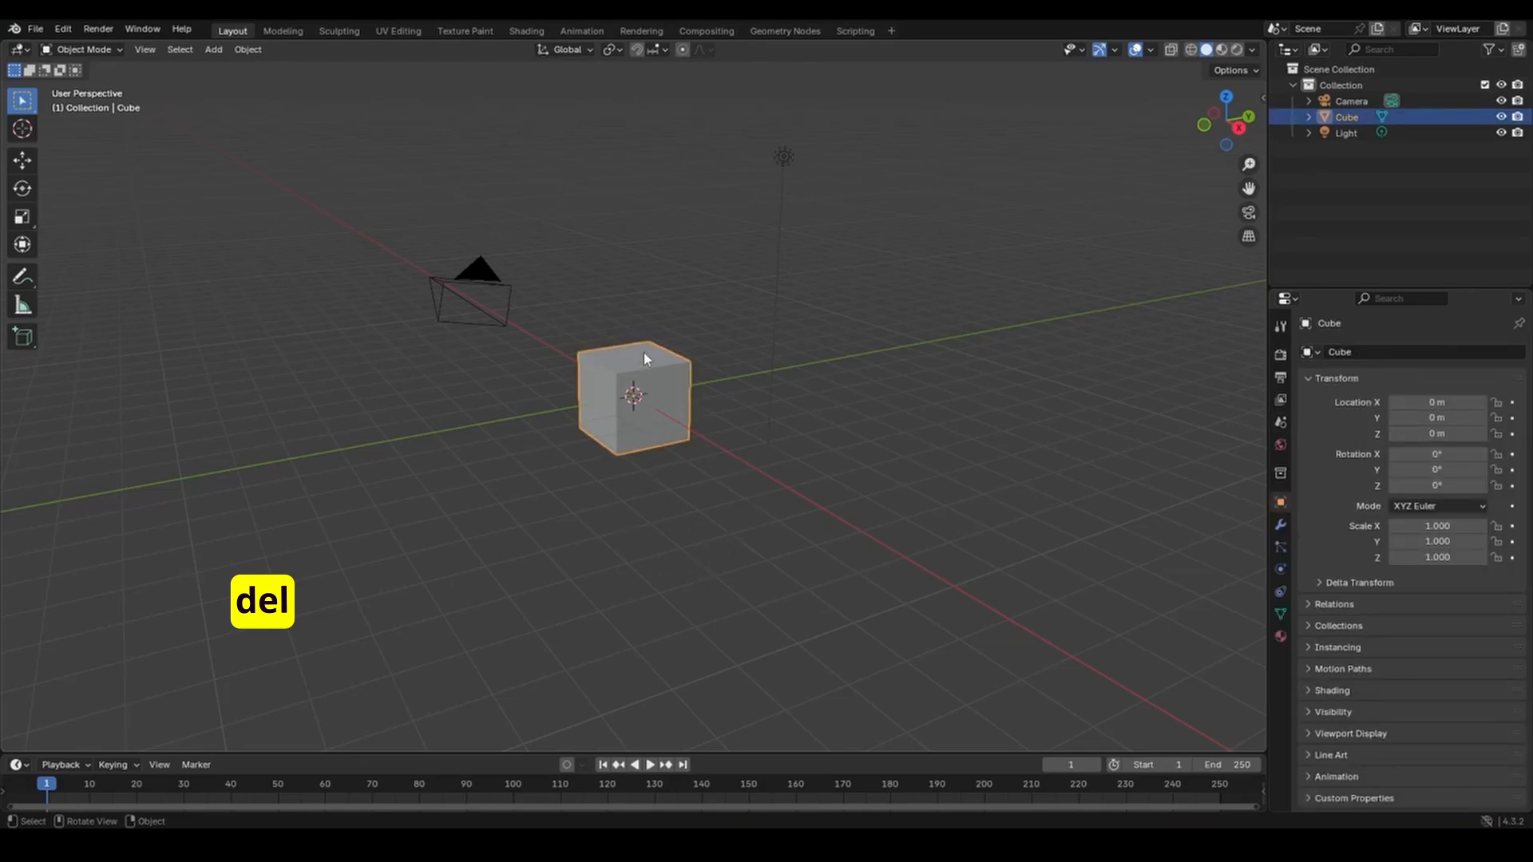
key("Delete")
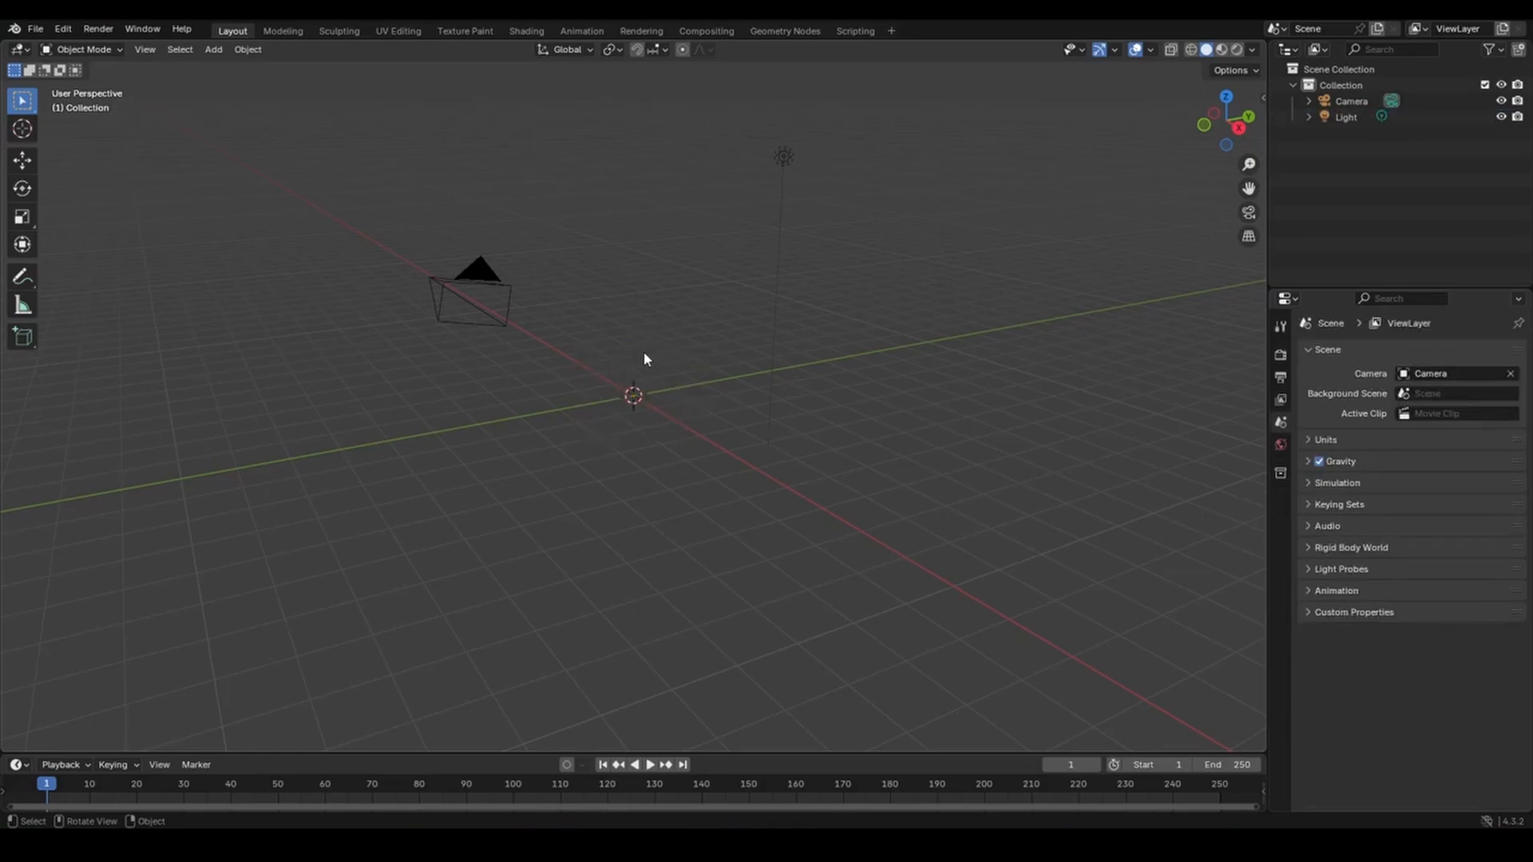
key("shift+a")
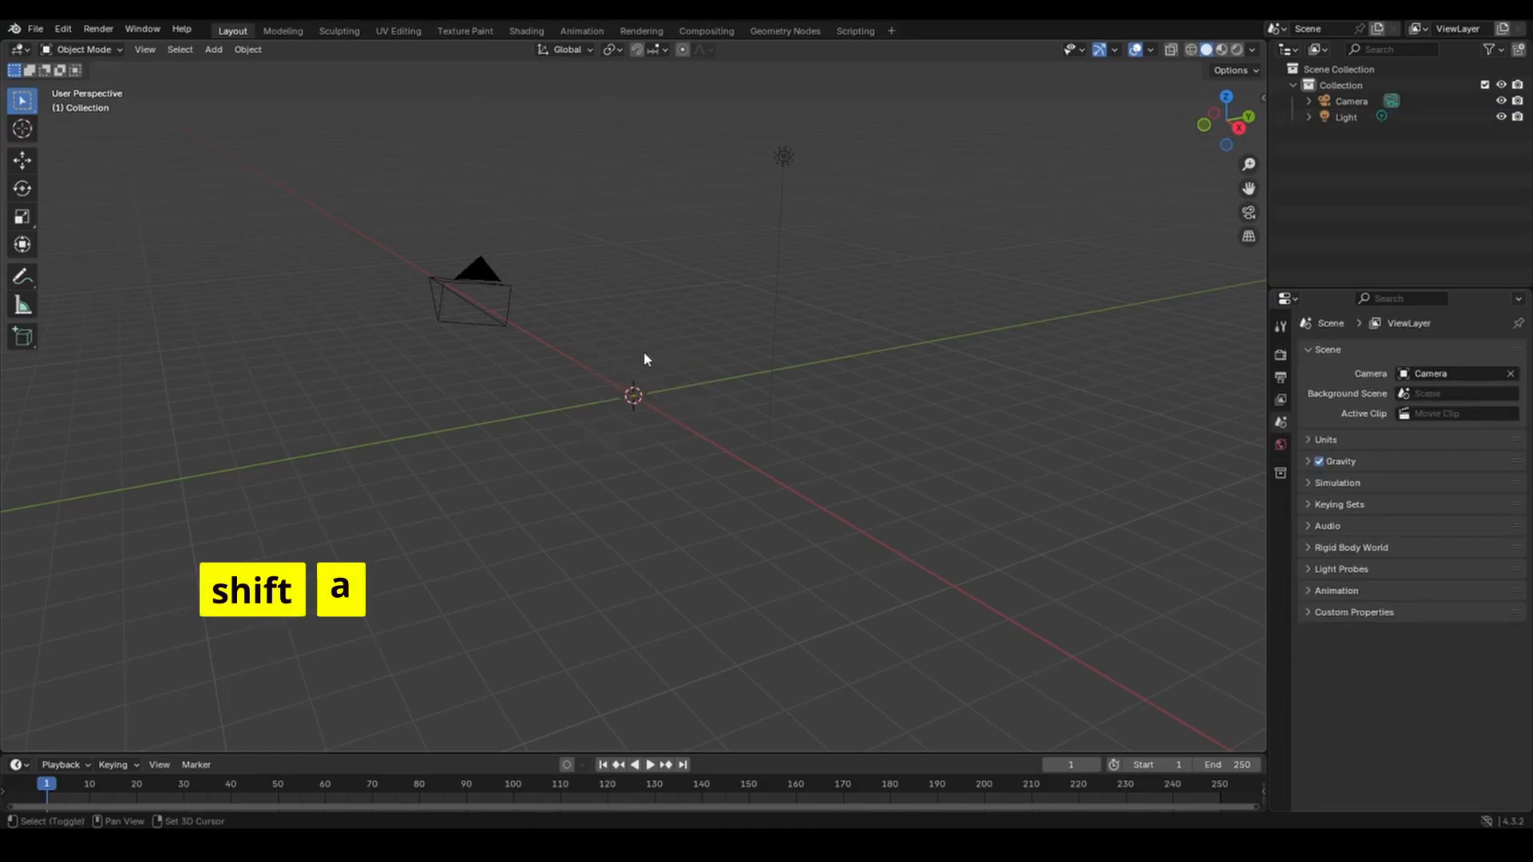
mouse_move(645, 354)
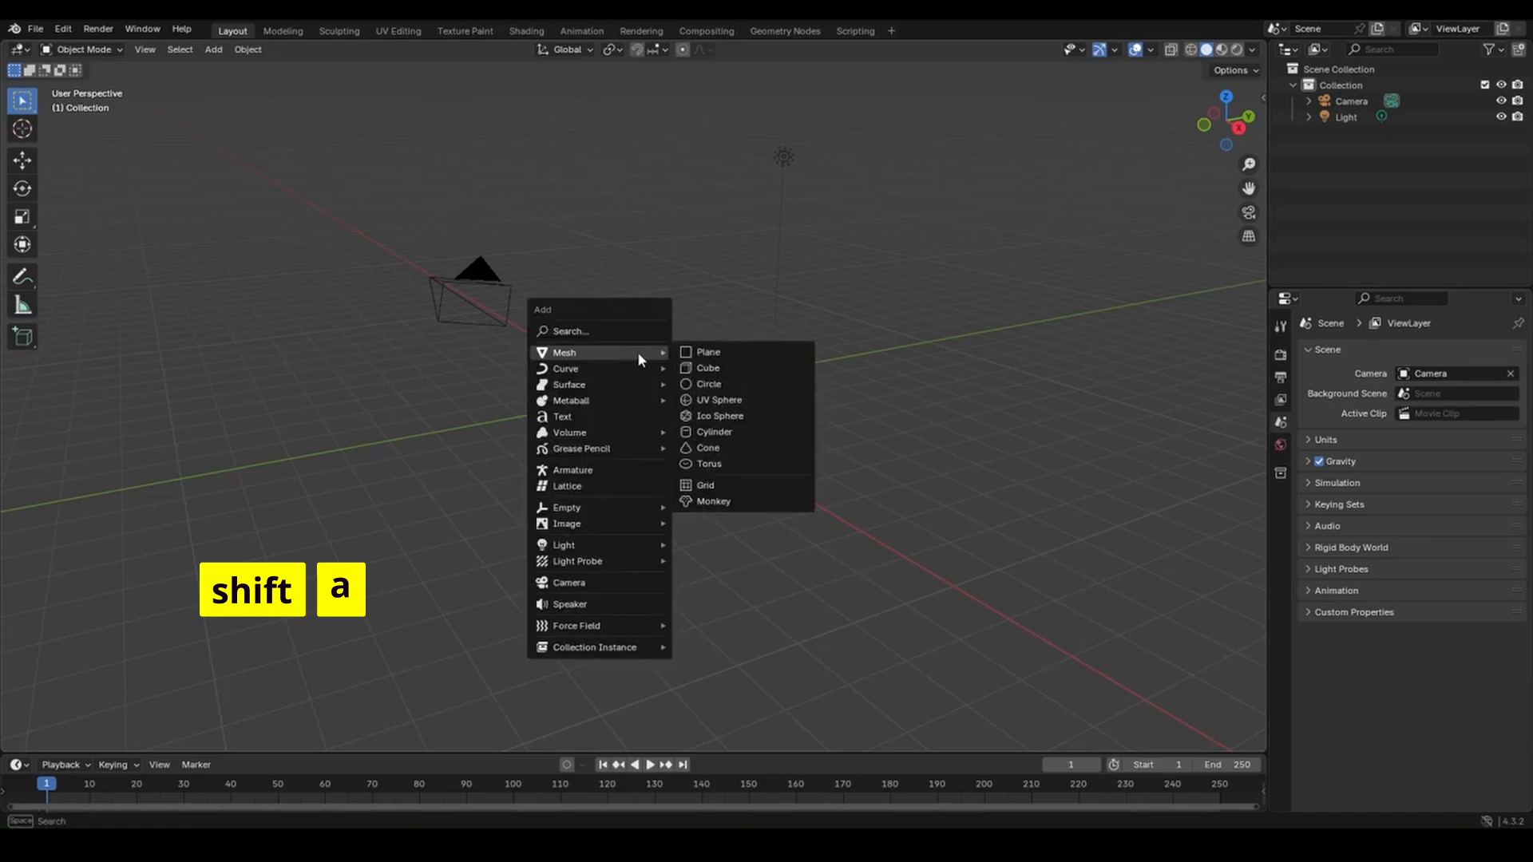
left_click(701, 401)
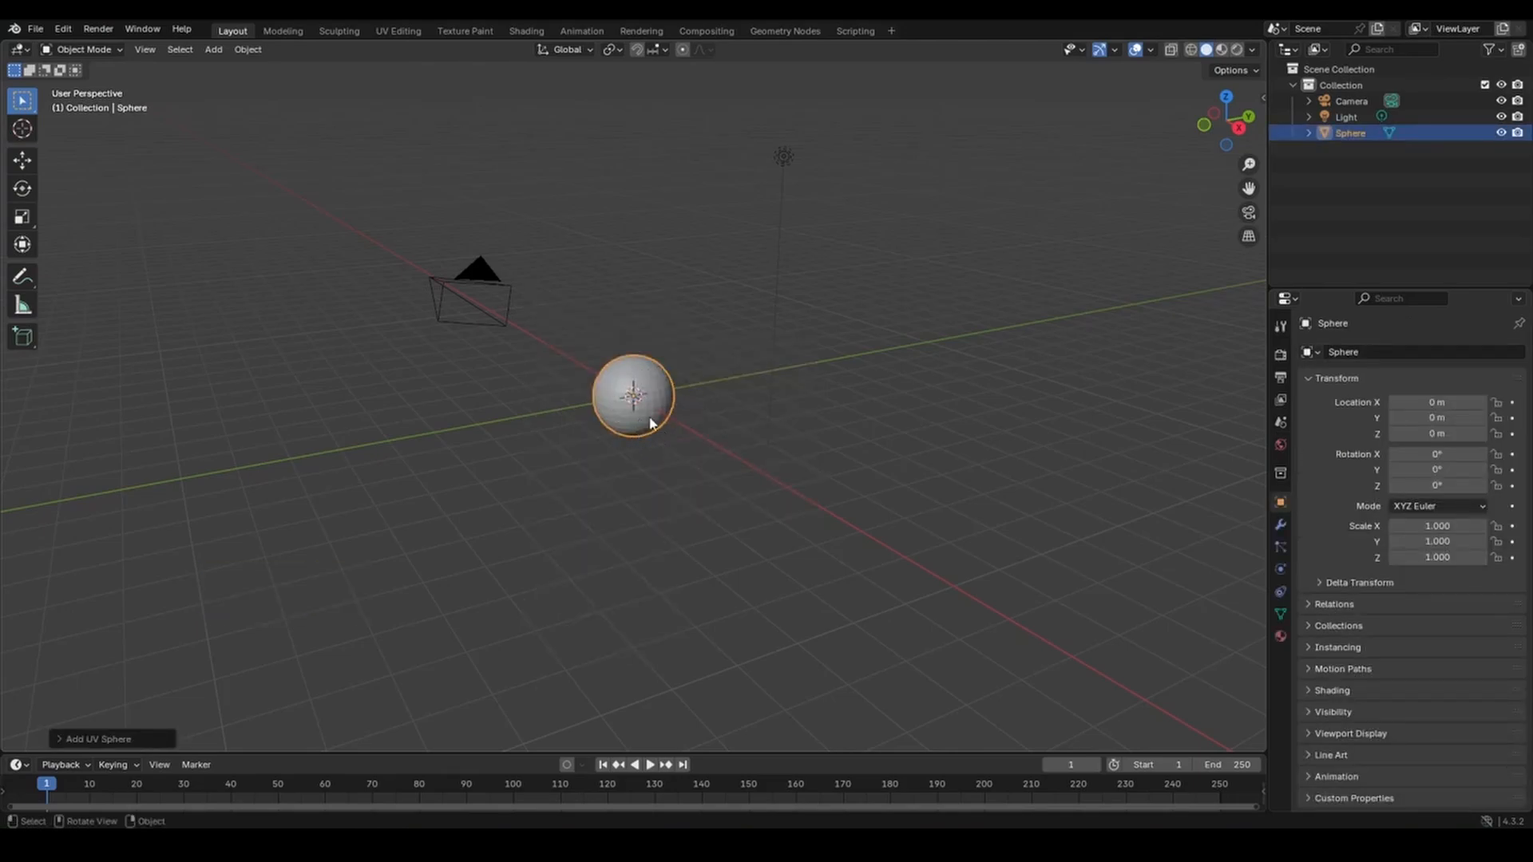
scroll(651, 423, "up", 6)
middle_click_drag(651, 424, 667, 372)
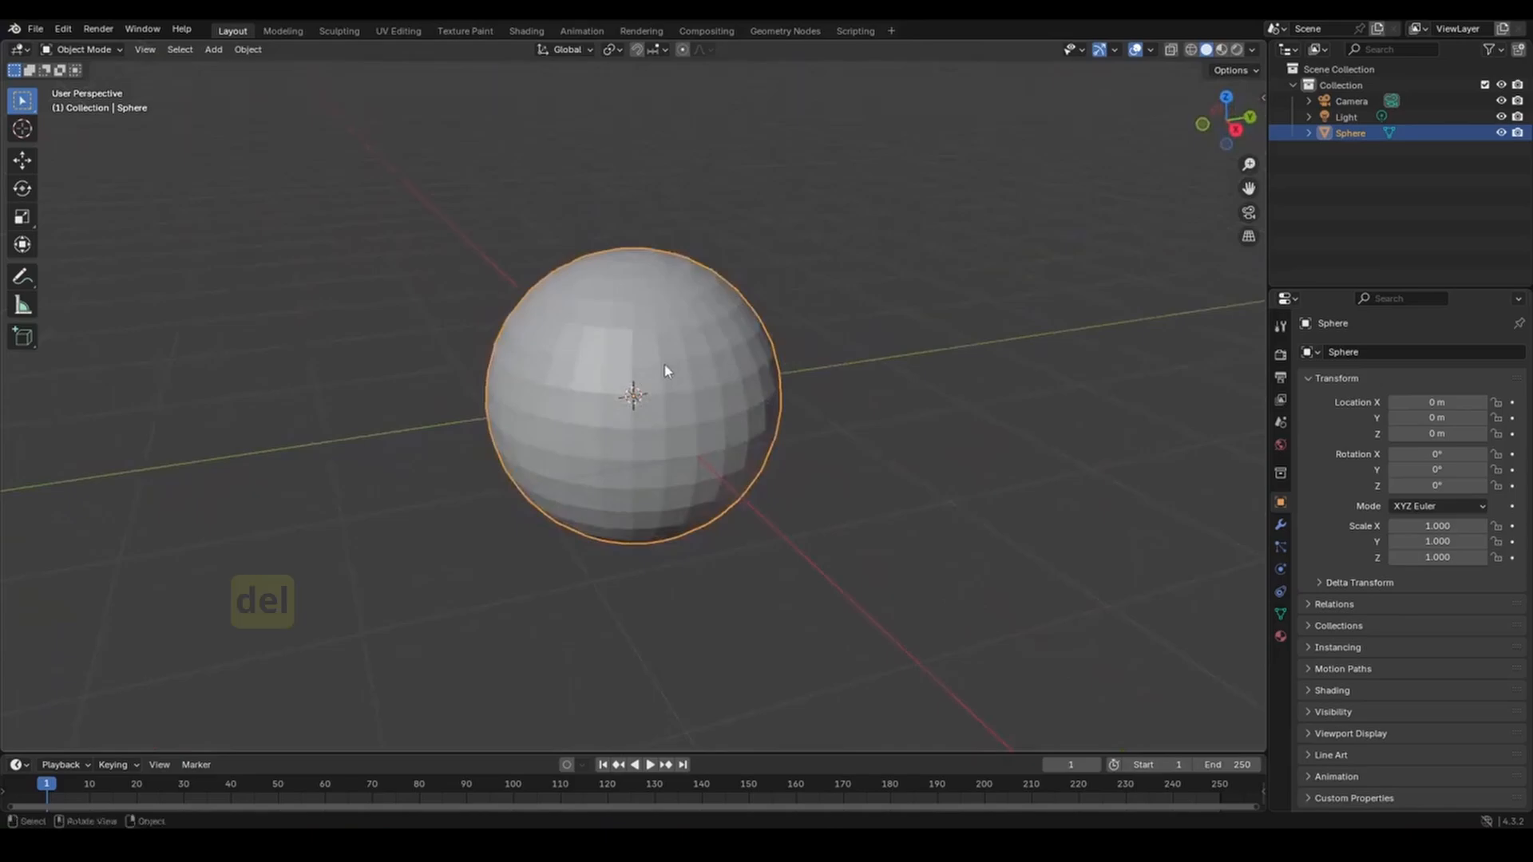
key("Delete")
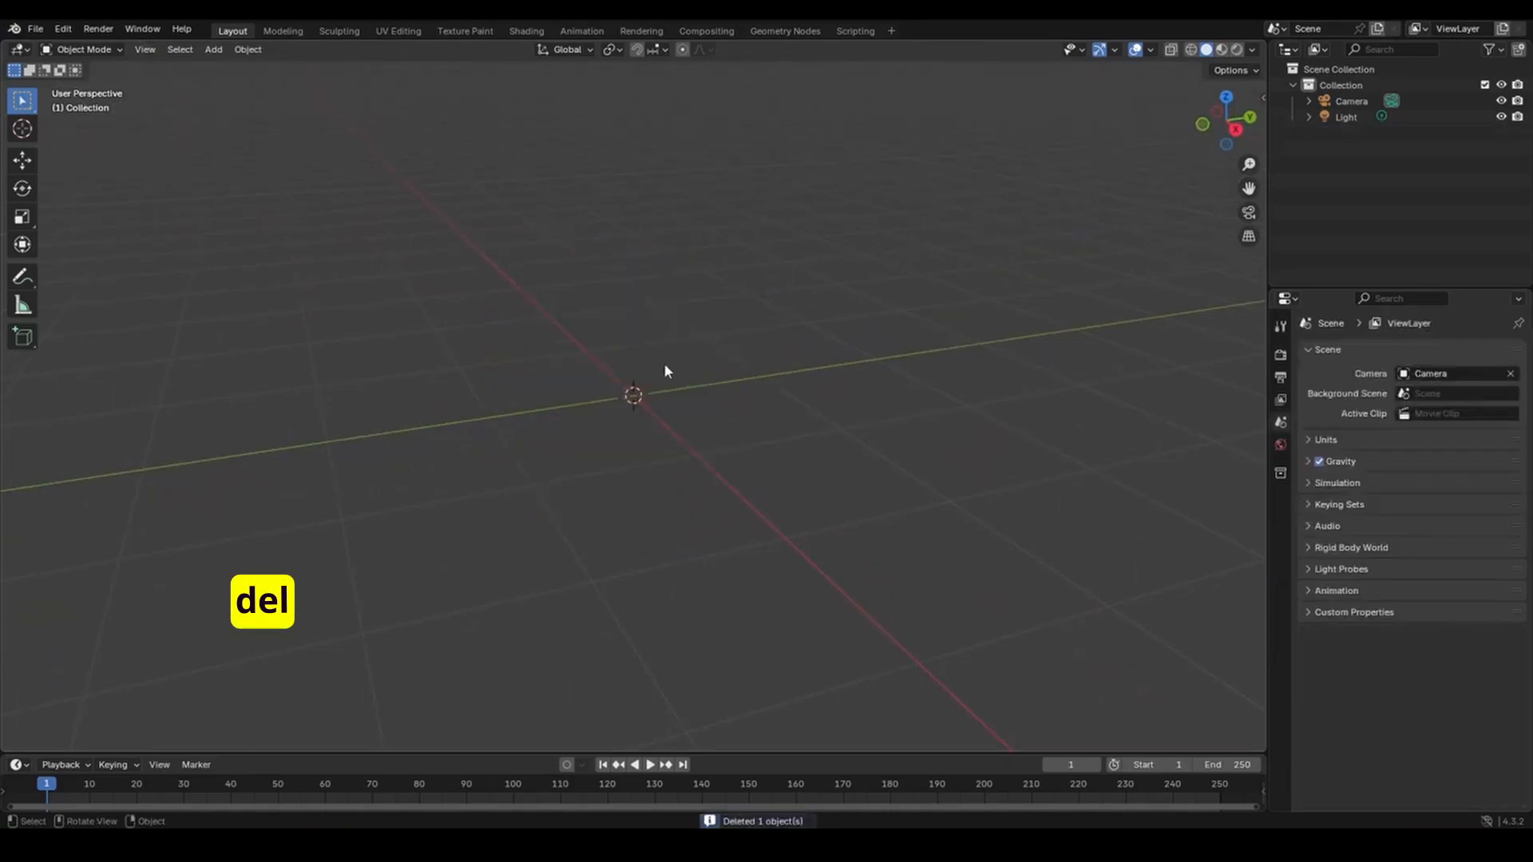
key("shift+a")
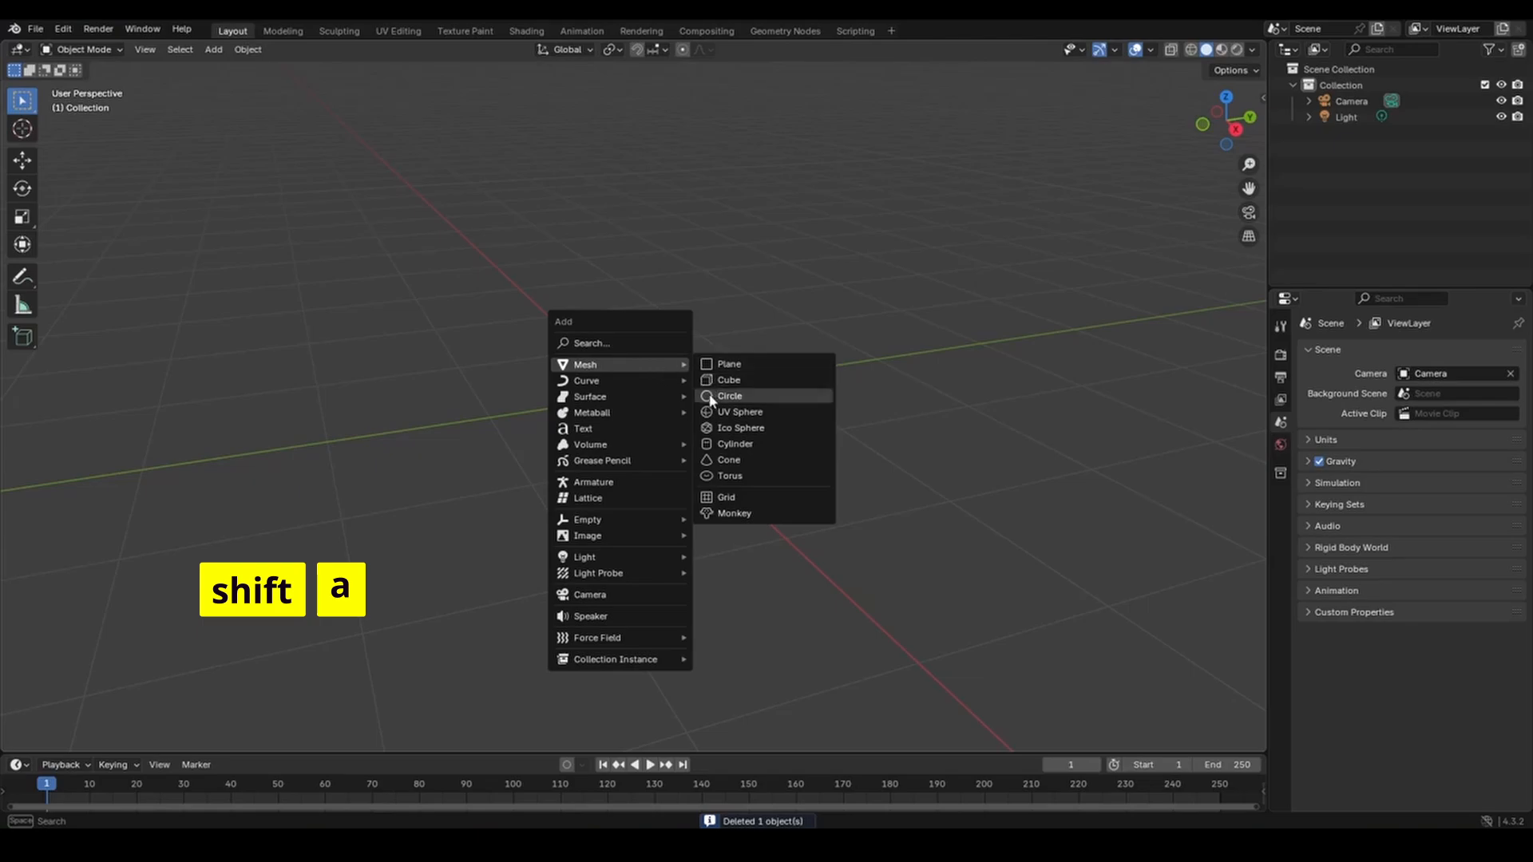
left_click(727, 432)
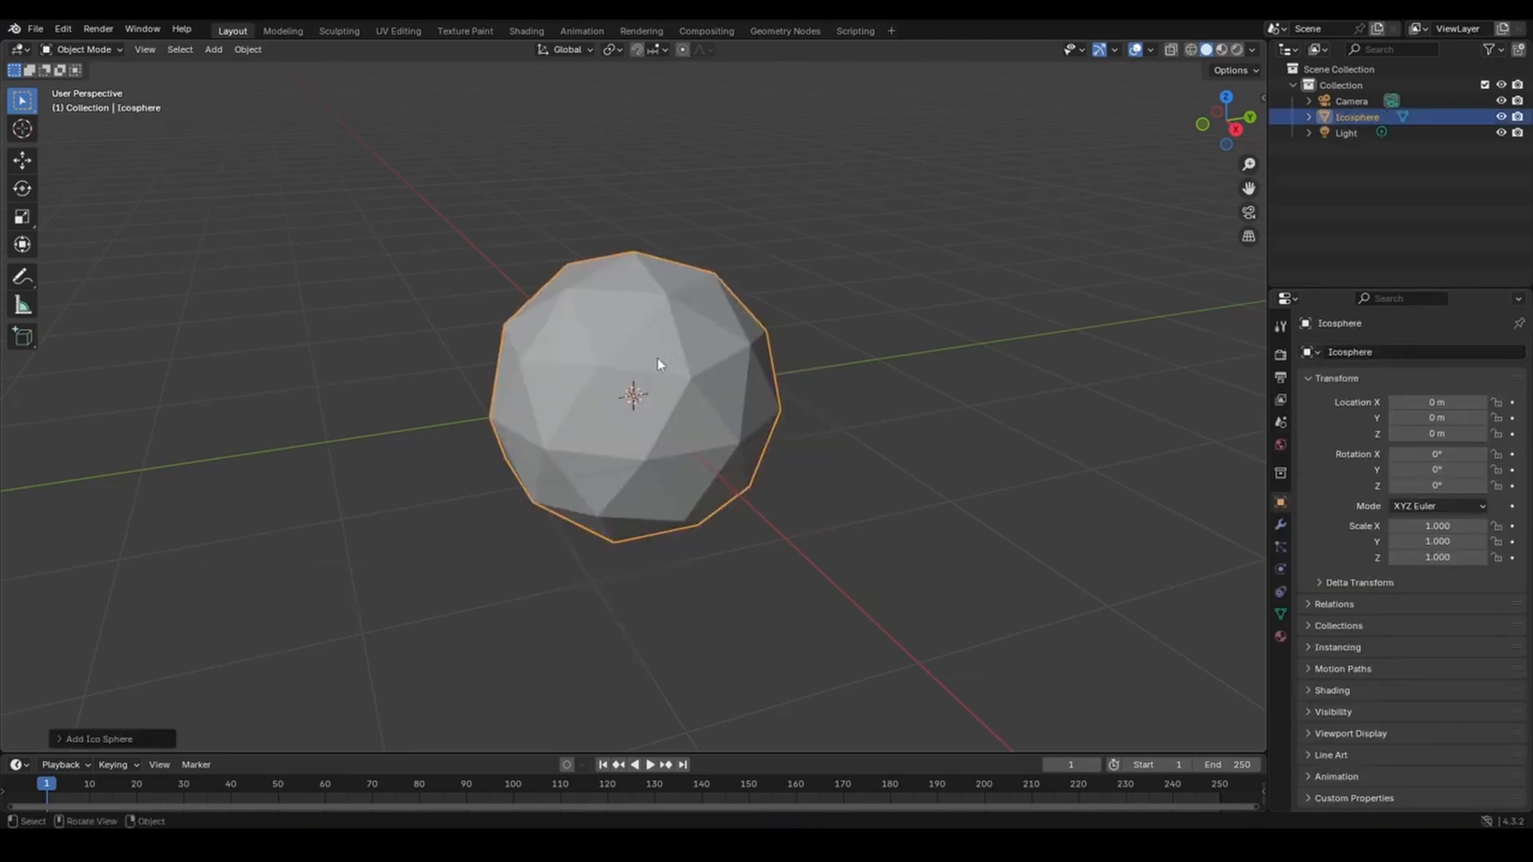
mouse_move(674, 361)
middle_mouse_down()
mouse_move(694, 414)
mouse_move(740, 439)
mouse_move(840, 438)
mouse_move(913, 397)
mouse_move(941, 359)
mouse_move(883, 328)
mouse_move(728, 391)
mouse_move(686, 398)
mouse_move(655, 369)
middle_mouse_up()
key("Delete")
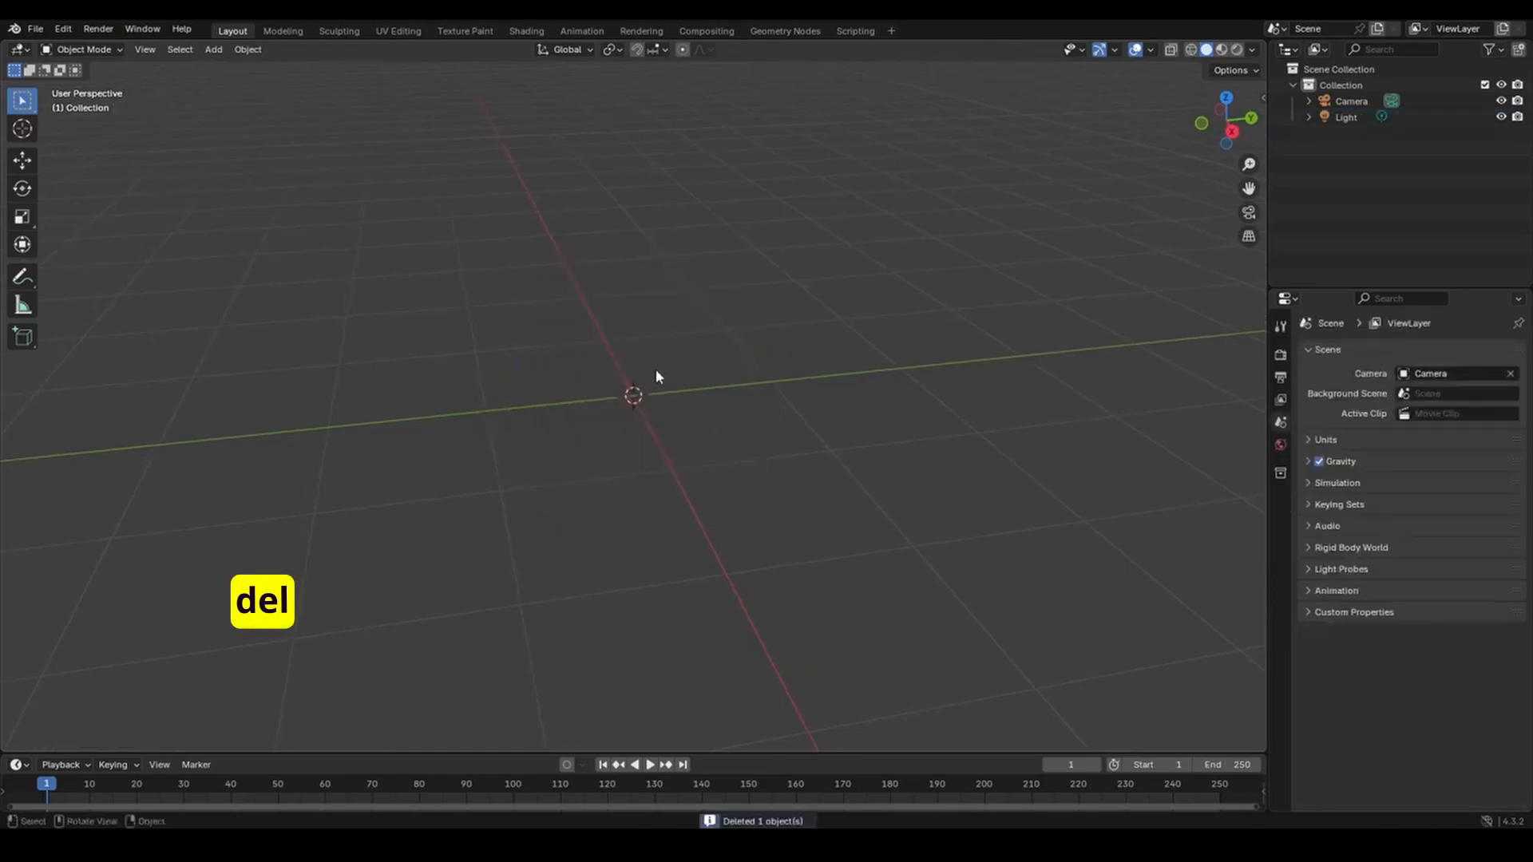
key("shift+a")
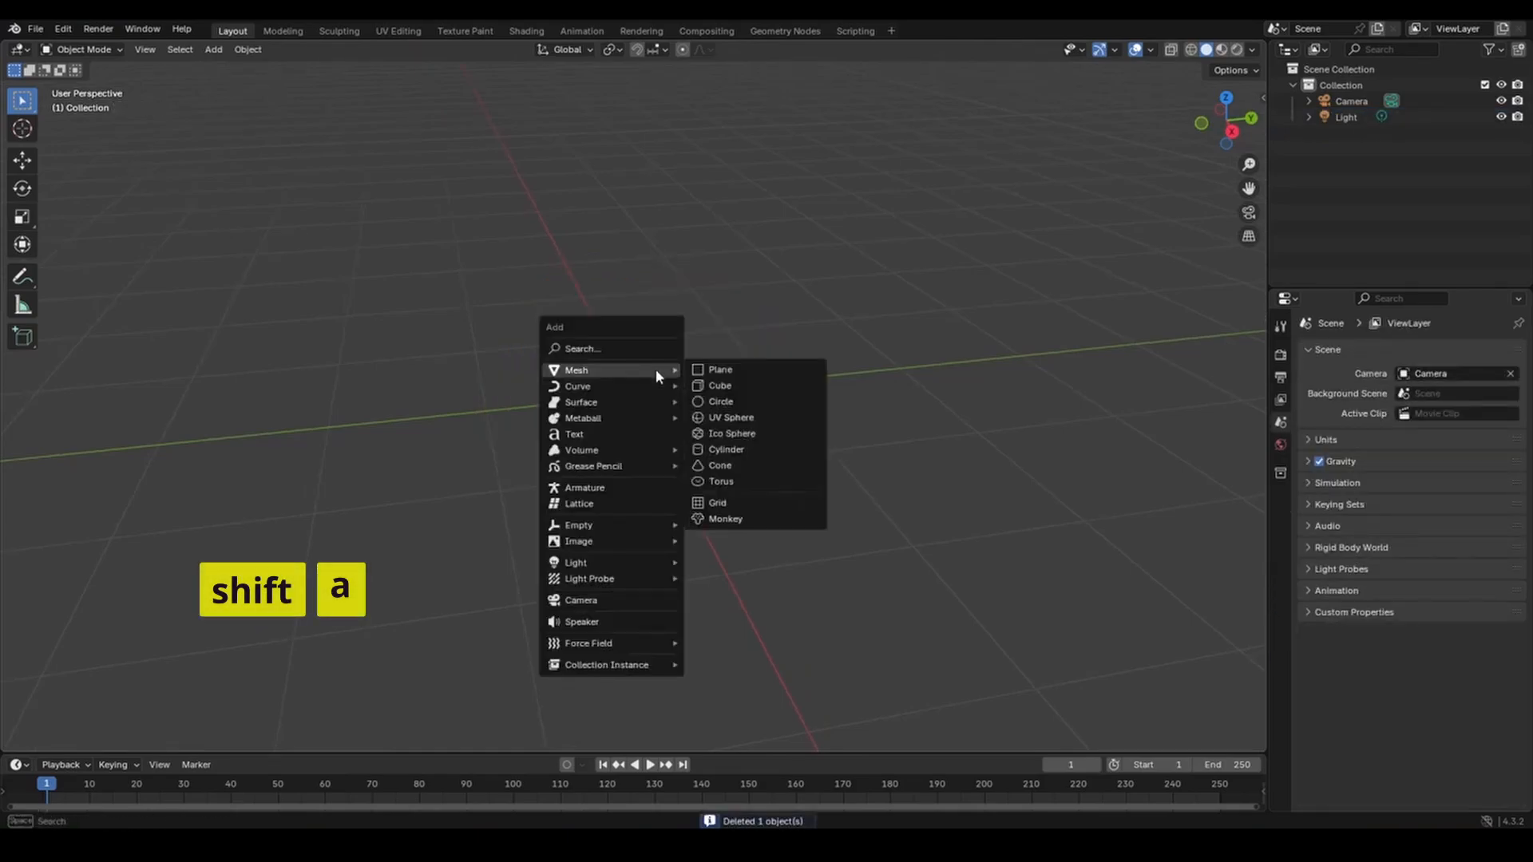
left_click(718, 451)
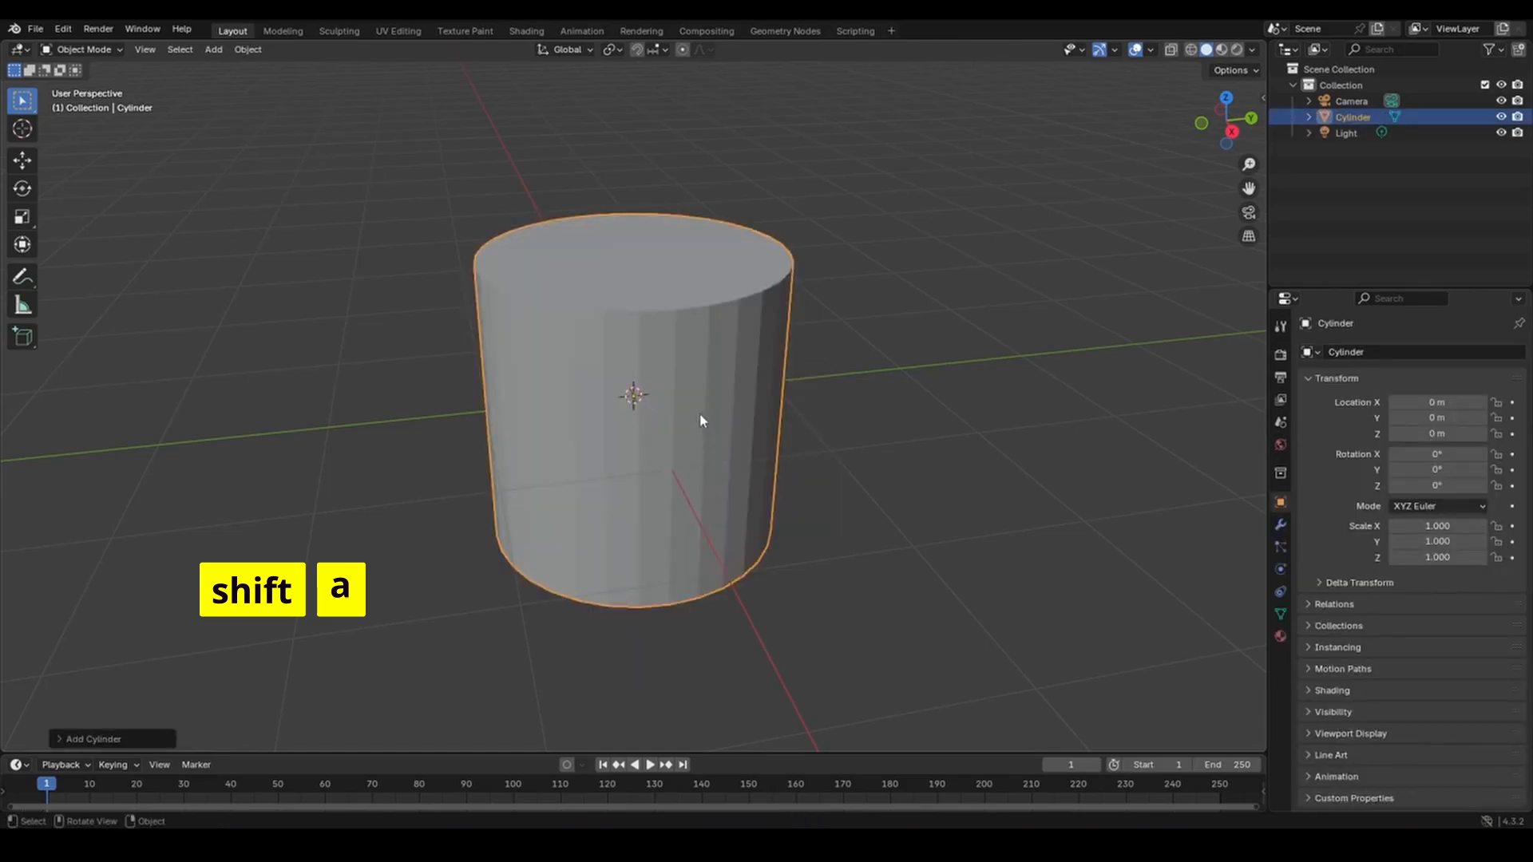
mouse_move(702, 417)
middle_mouse_down()
mouse_move(636, 410)
mouse_move(561, 432)
mouse_move(476, 393)
mouse_move(379, 393)
mouse_move(369, 450)
mouse_move(568, 448)
mouse_move(662, 423)
mouse_move(678, 386)
mouse_move(716, 380)
mouse_move(704, 427)
mouse_move(691, 411)
mouse_move(708, 438)
mouse_move(694, 418)
mouse_move(671, 429)
mouse_move(716, 407)
middle_mouse_up()
key("Delete")
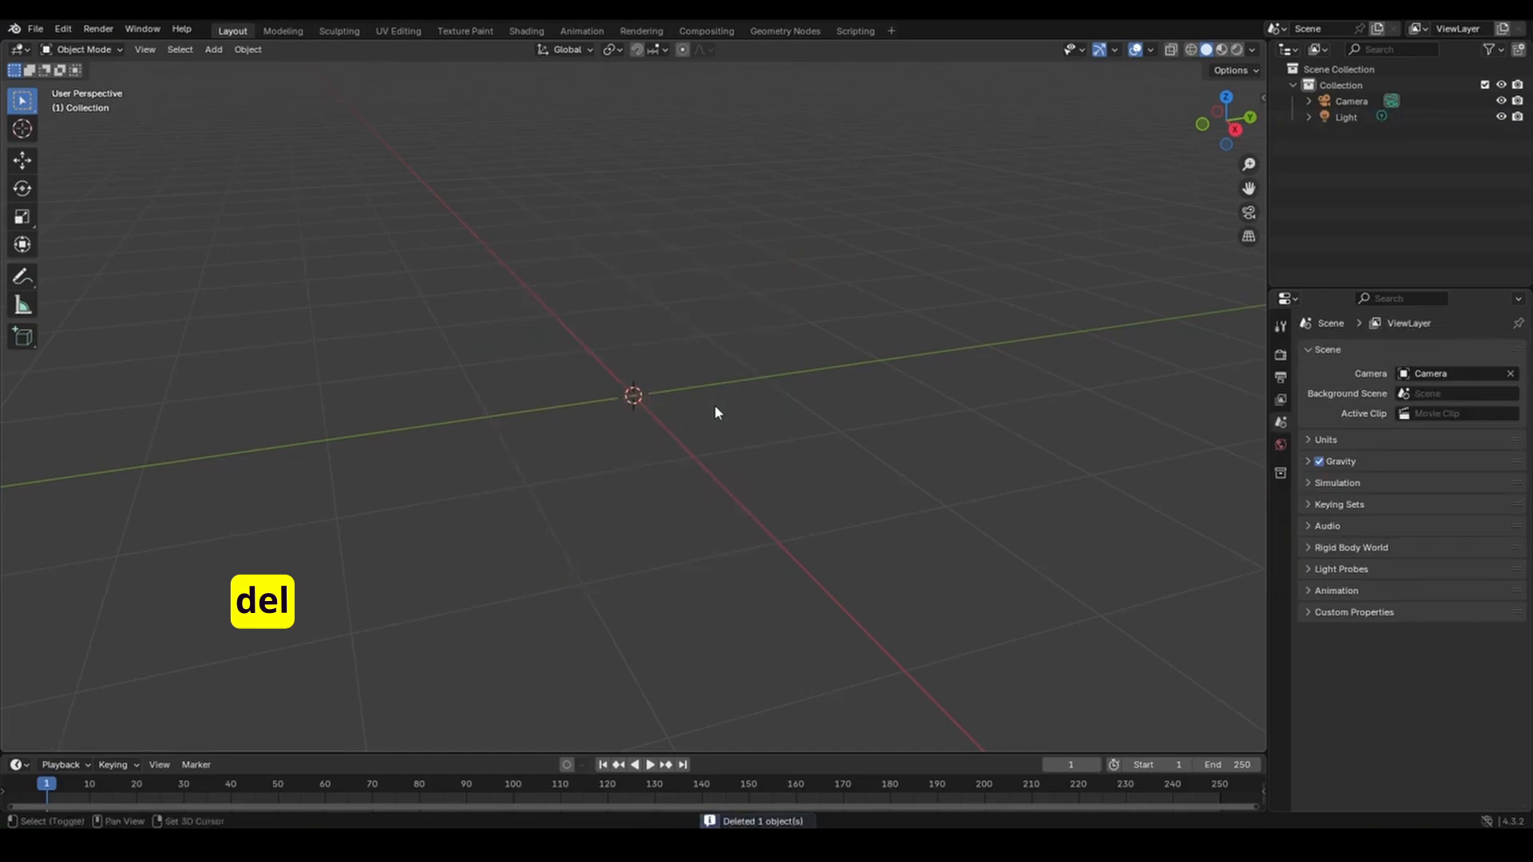
Add a cone mesh at the origin and orbit the view around it.
key("shift+a")
mouse_move(713, 404)
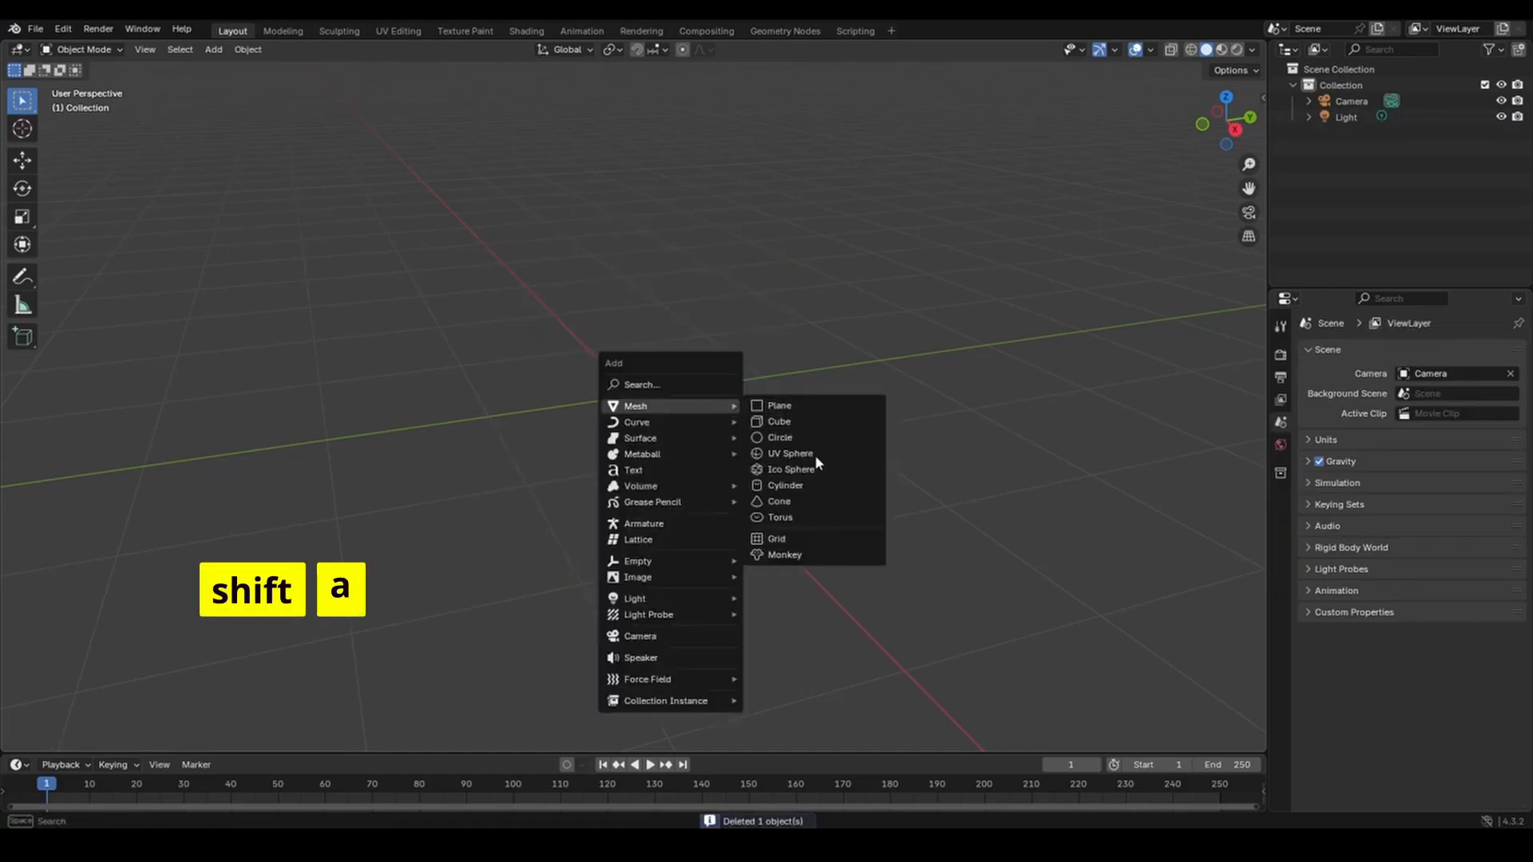
left_click(801, 501)
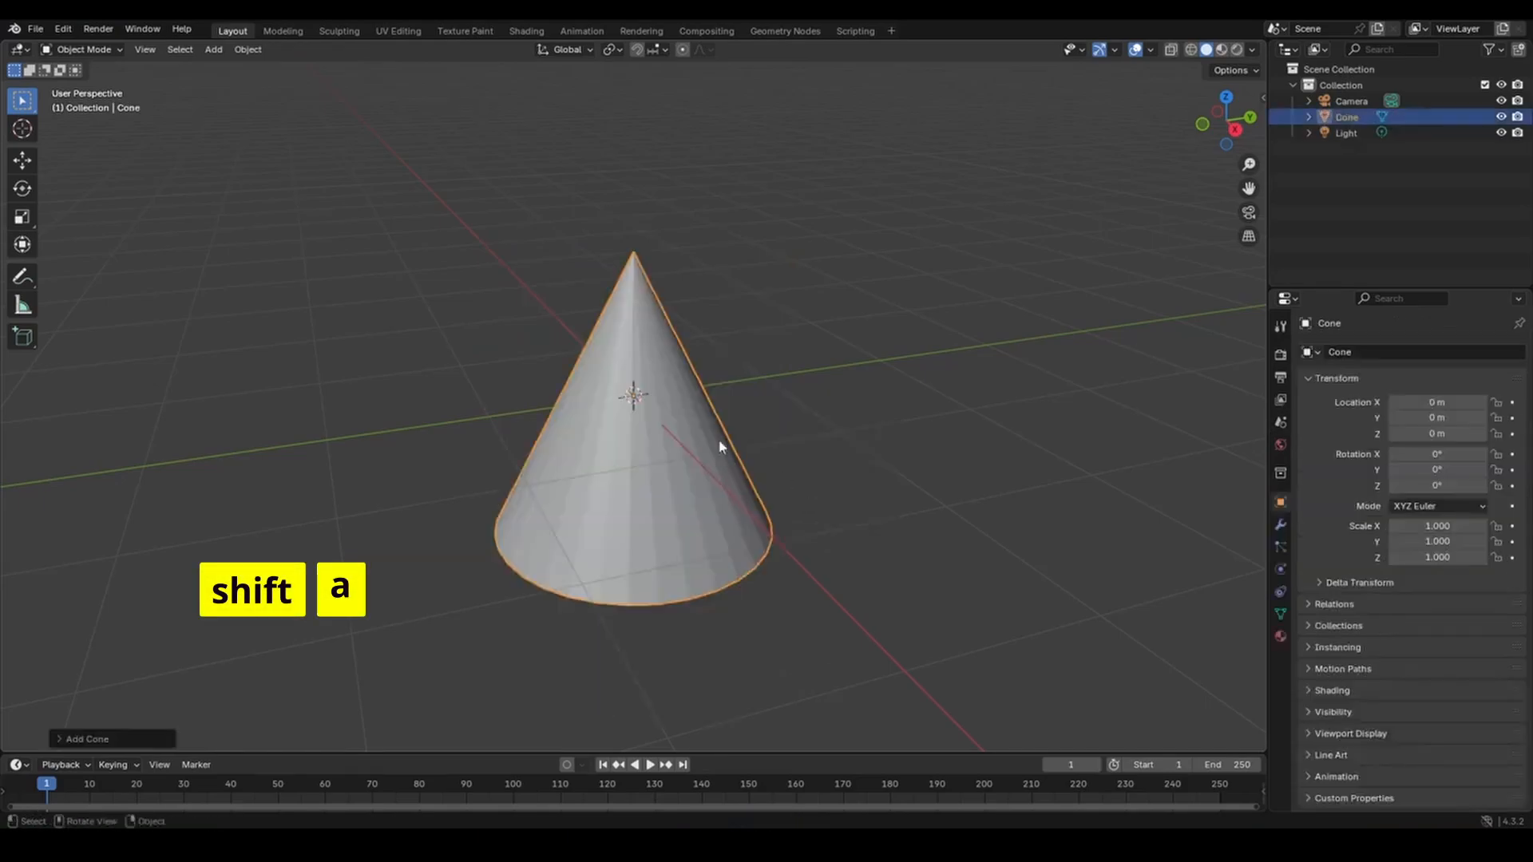
mouse_move(718, 445)
middle_mouse_down()
mouse_move(695, 458)
mouse_move(615, 400)
mouse_move(543, 423)
mouse_move(573, 479)
mouse_move(702, 476)
mouse_move(764, 428)
mouse_move(739, 404)
mouse_move(684, 435)
mouse_move(698, 455)
mouse_move(747, 452)
middle_mouse_up()
Delete the cone, then add a plane, view it from a low angle, and delete it.
key("Delete")
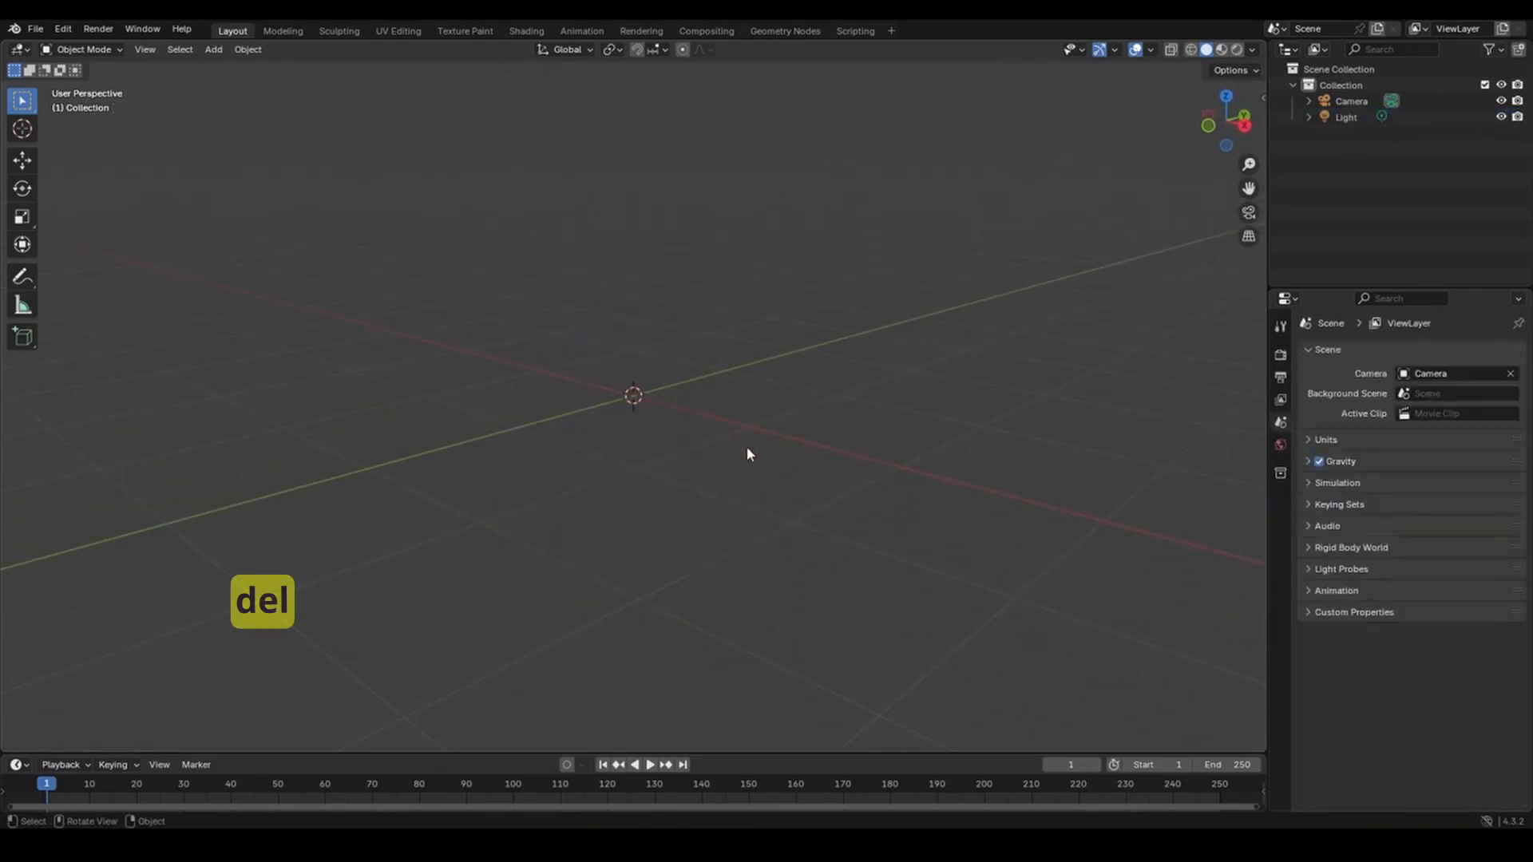
key("shift+a")
mouse_move(747, 449)
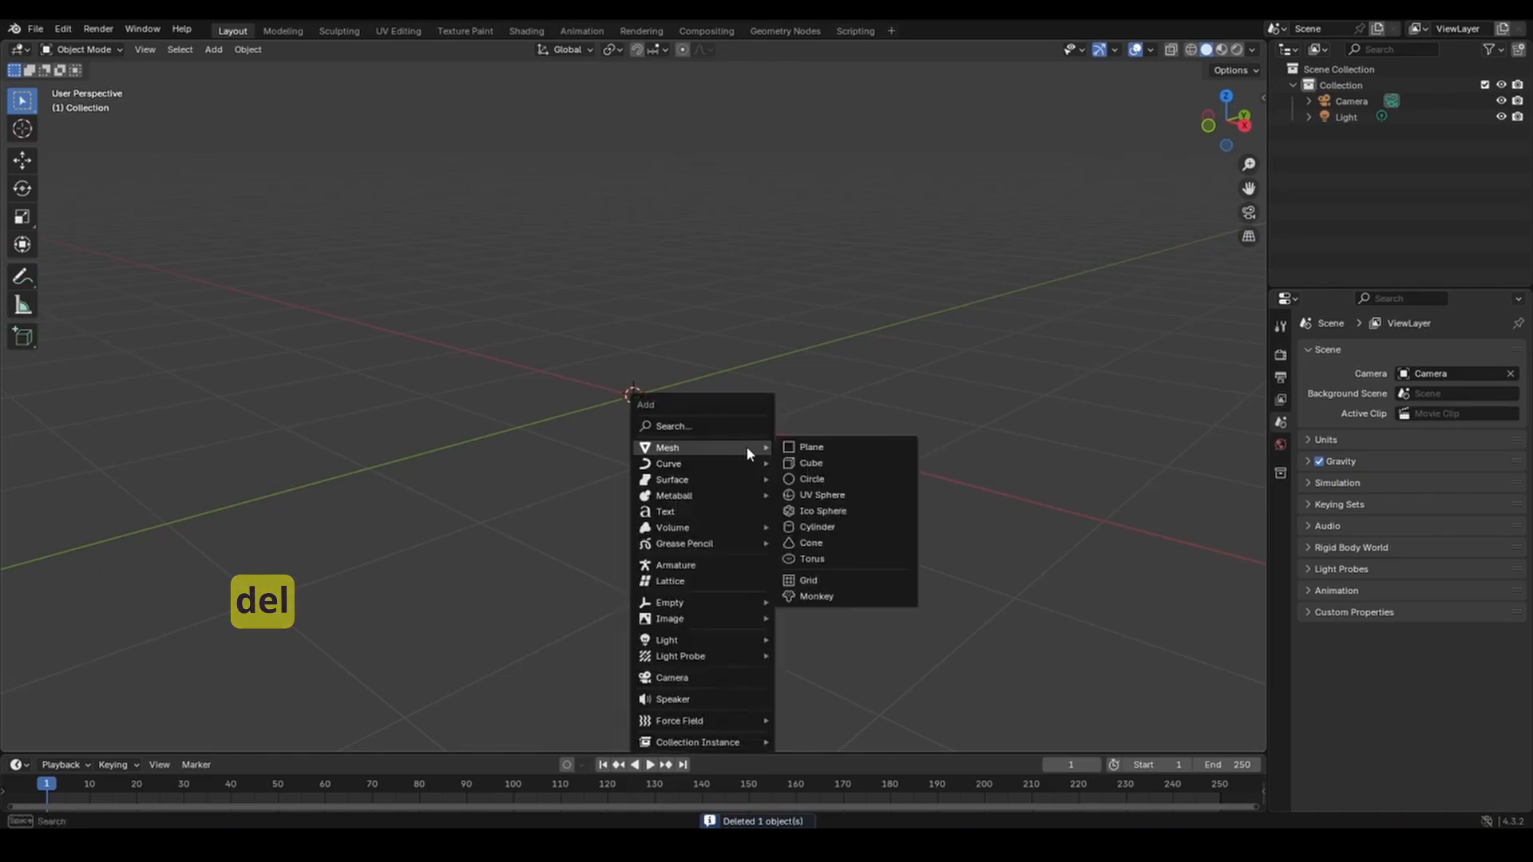
left_click(811, 447)
mouse_move(793, 459)
middle_mouse_down()
mouse_move(746, 407)
mouse_move(688, 399)
mouse_move(650, 445)
mouse_move(736, 477)
mouse_move(830, 448)
mouse_move(781, 393)
mouse_move(705, 441)
mouse_move(745, 479)
mouse_move(786, 457)
middle_mouse_up()
key("Delete")
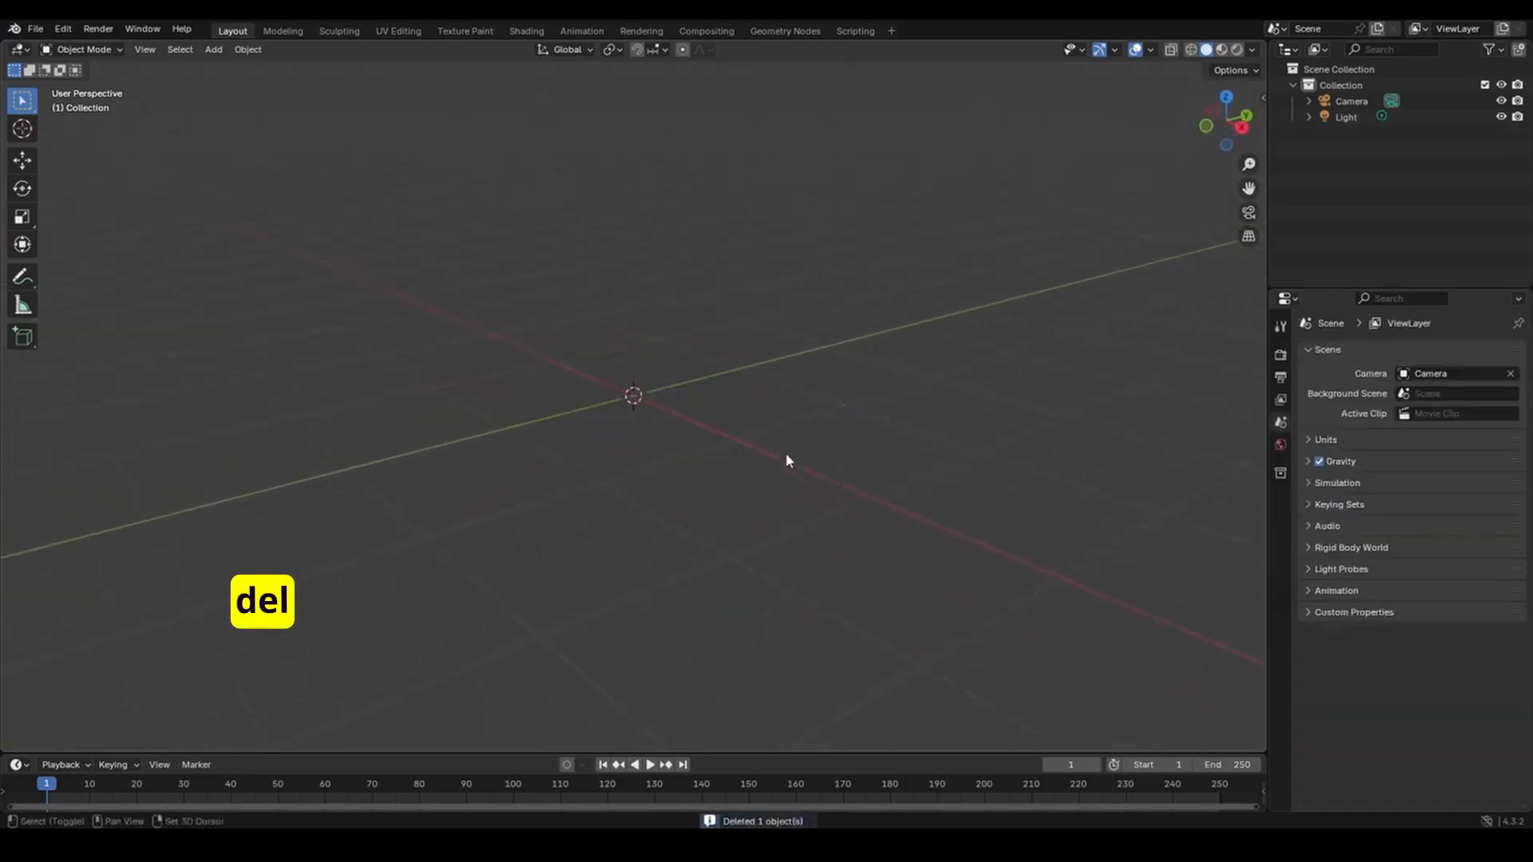
Add a torus at the origin, orbit around it, then delete it.
key("shift+a")
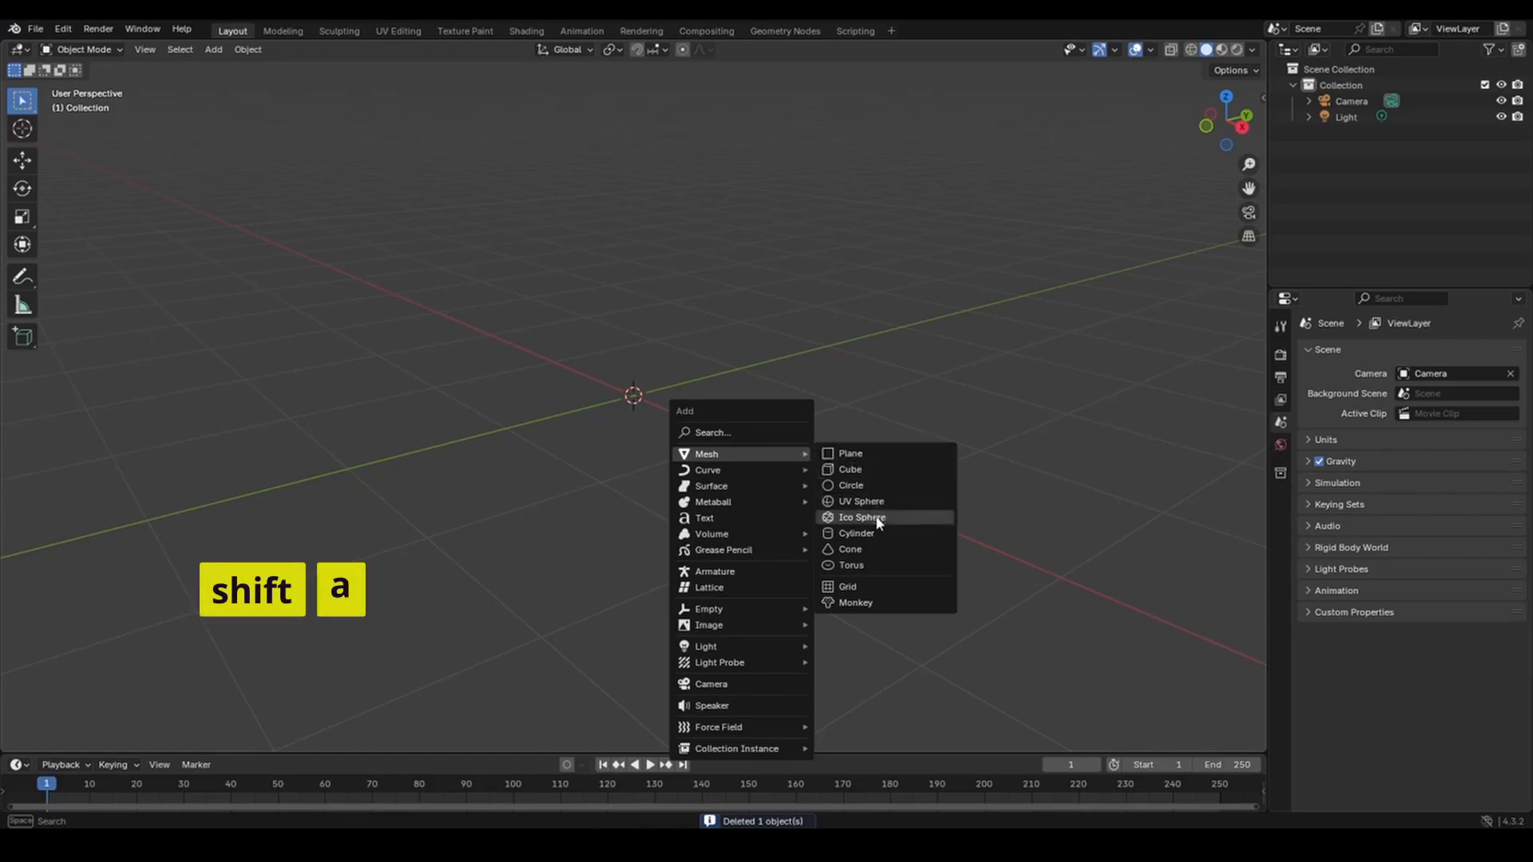
left_click(851, 565)
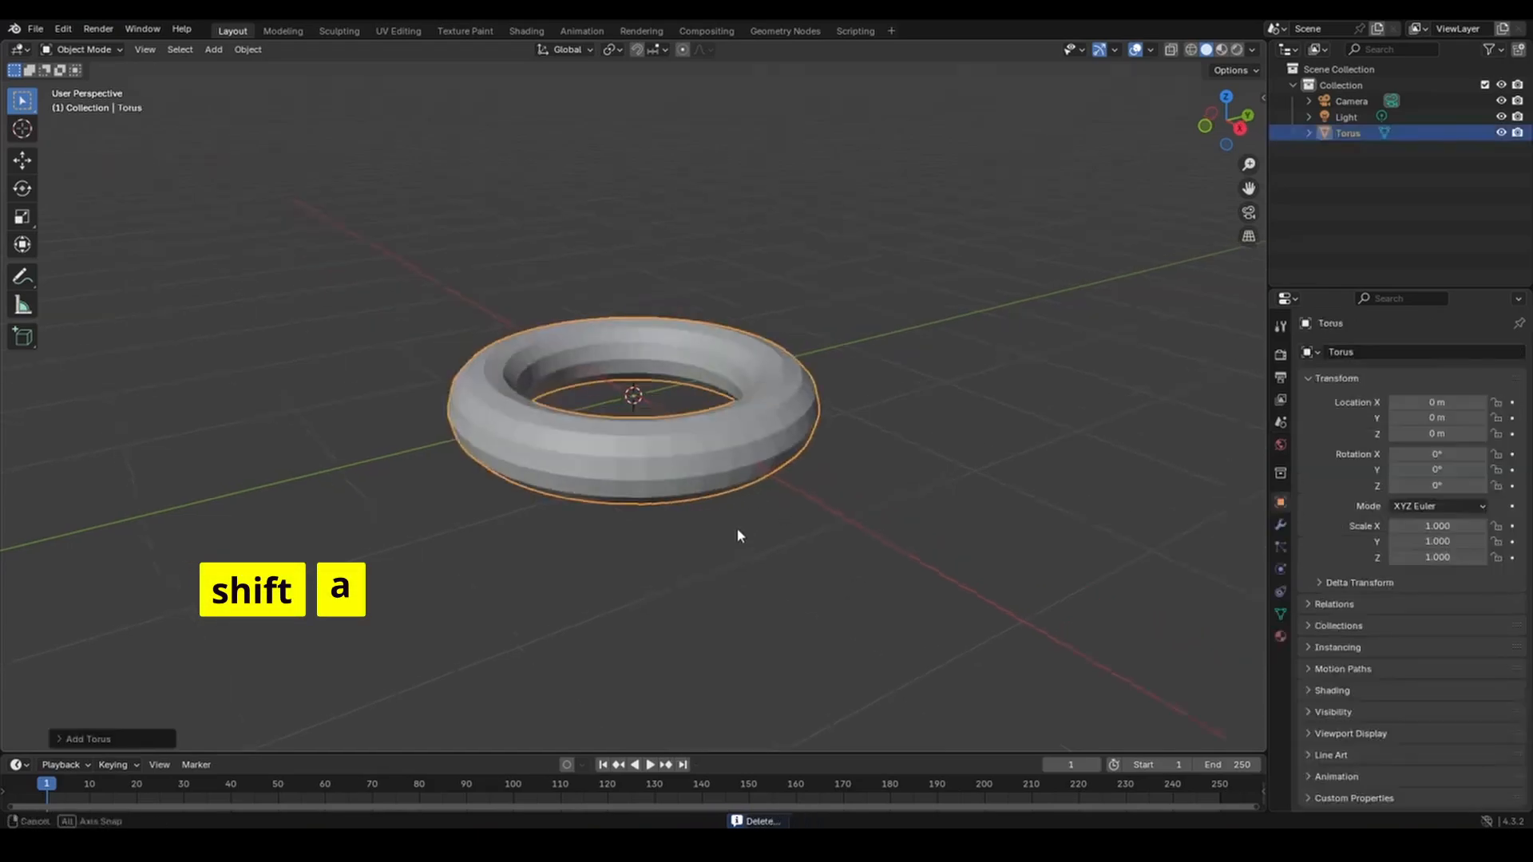
middle_click_drag(735, 533, 772, 525)
key("Delete")
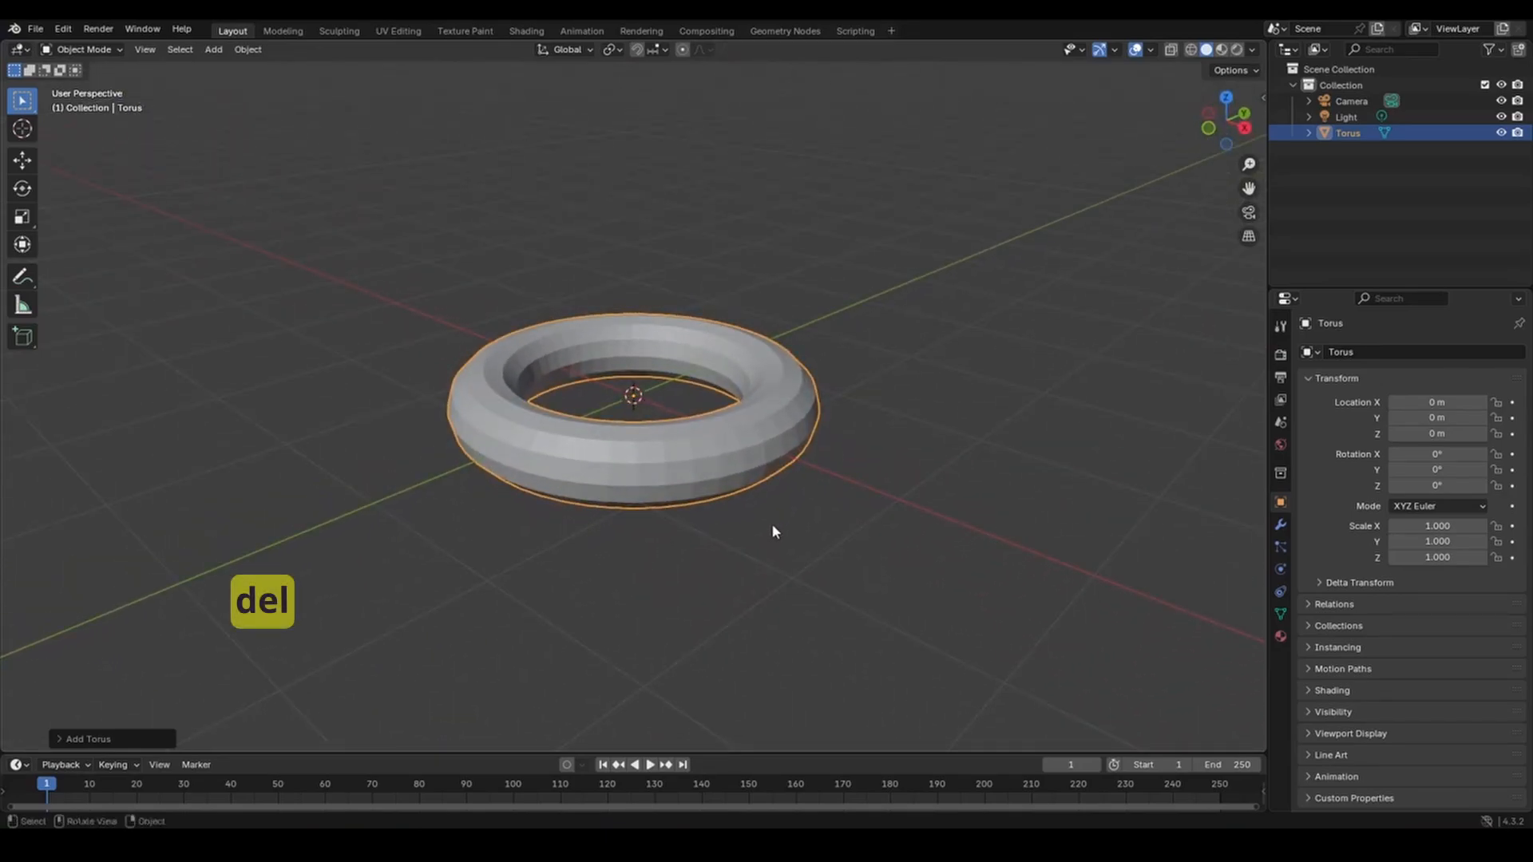
key("shift+a")
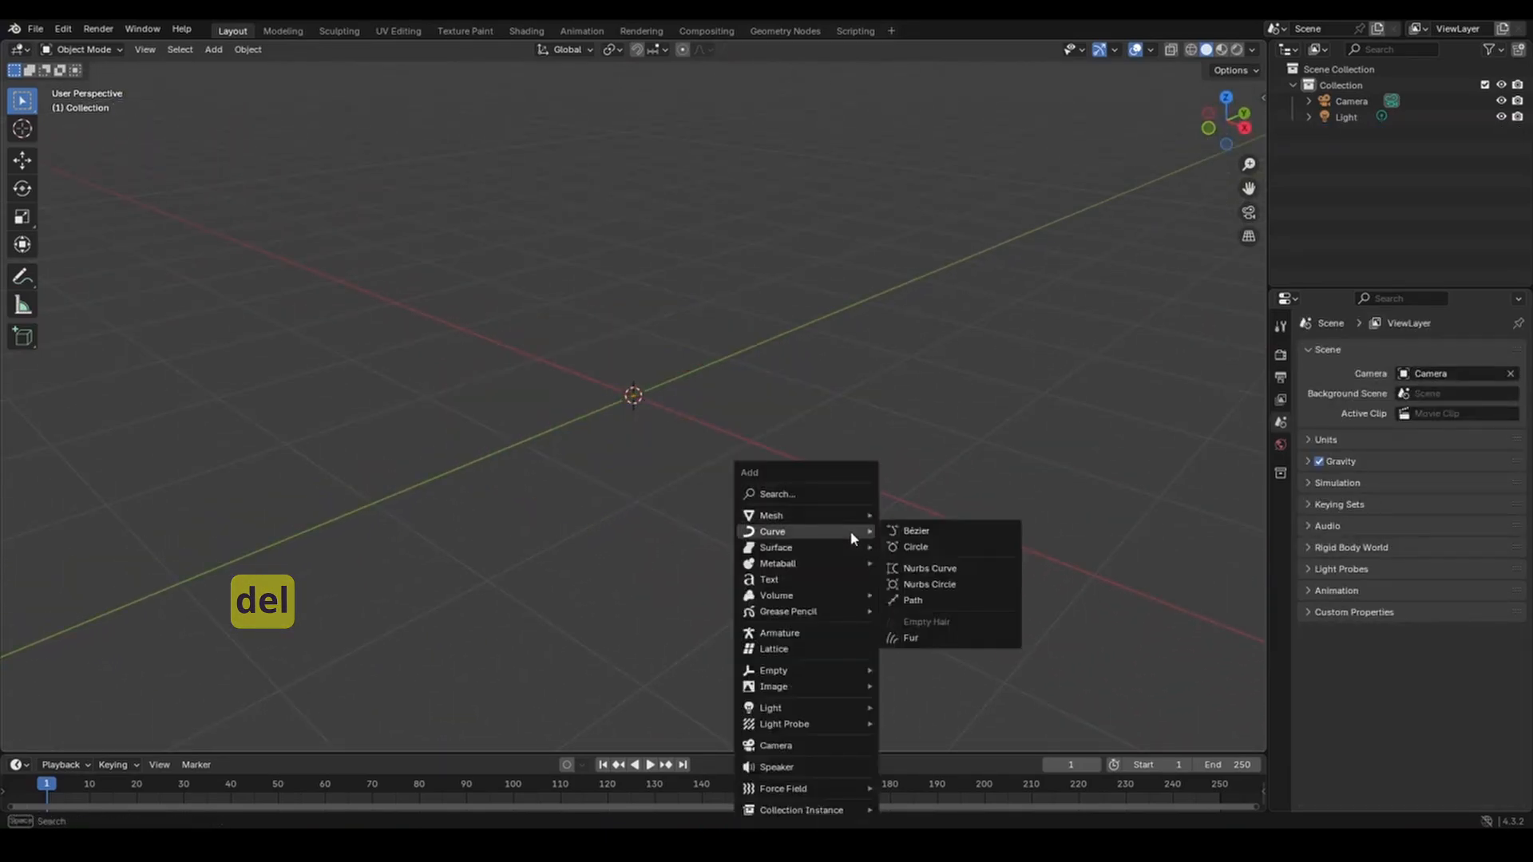
mouse_move(849, 521)
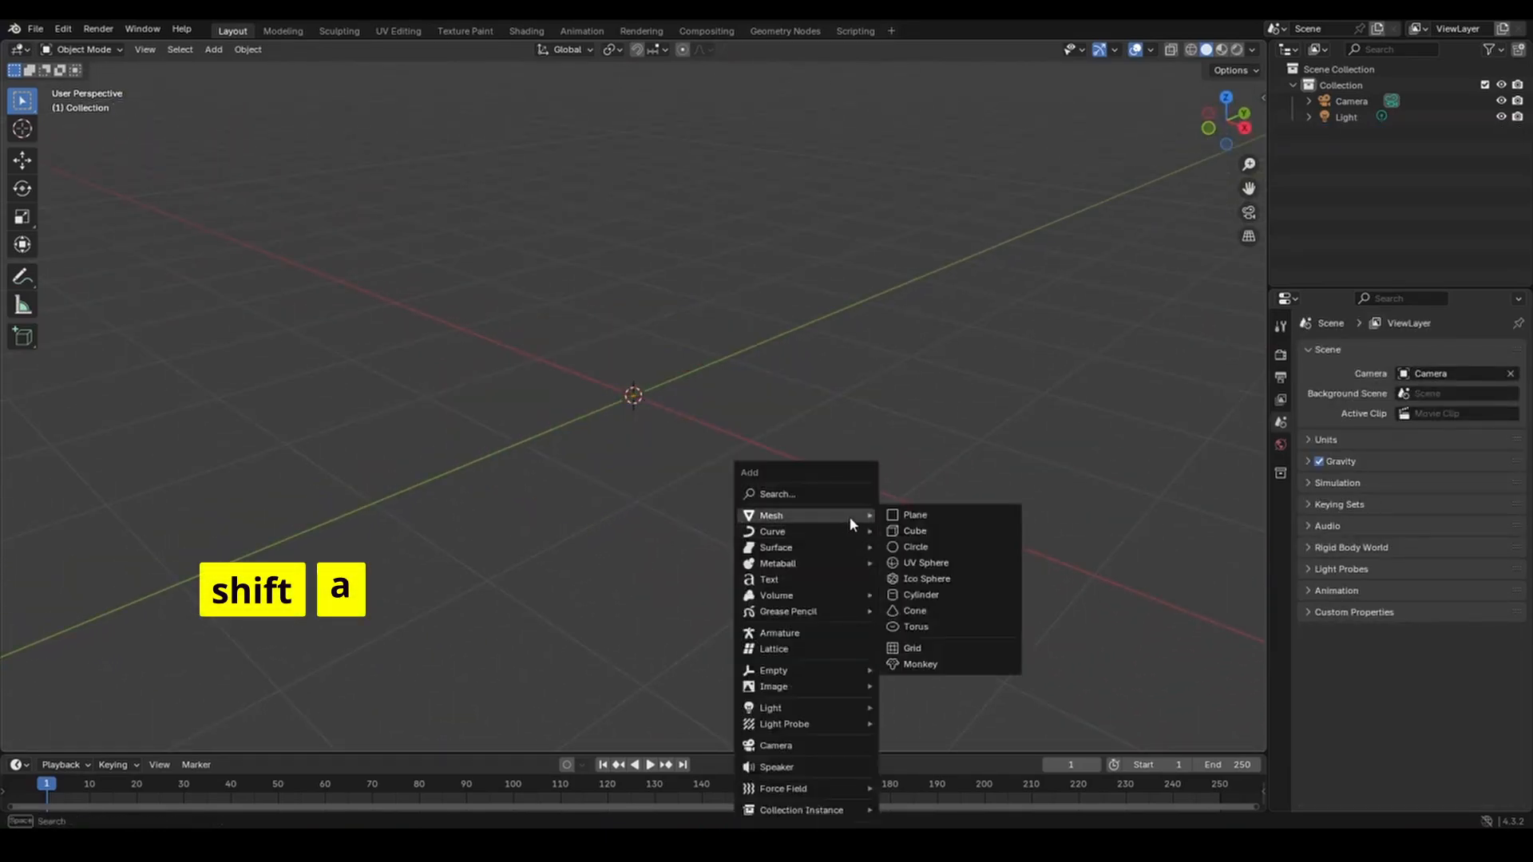
left_click(923, 646)
middle_click_drag(699, 474, 718, 509)
key("Delete")
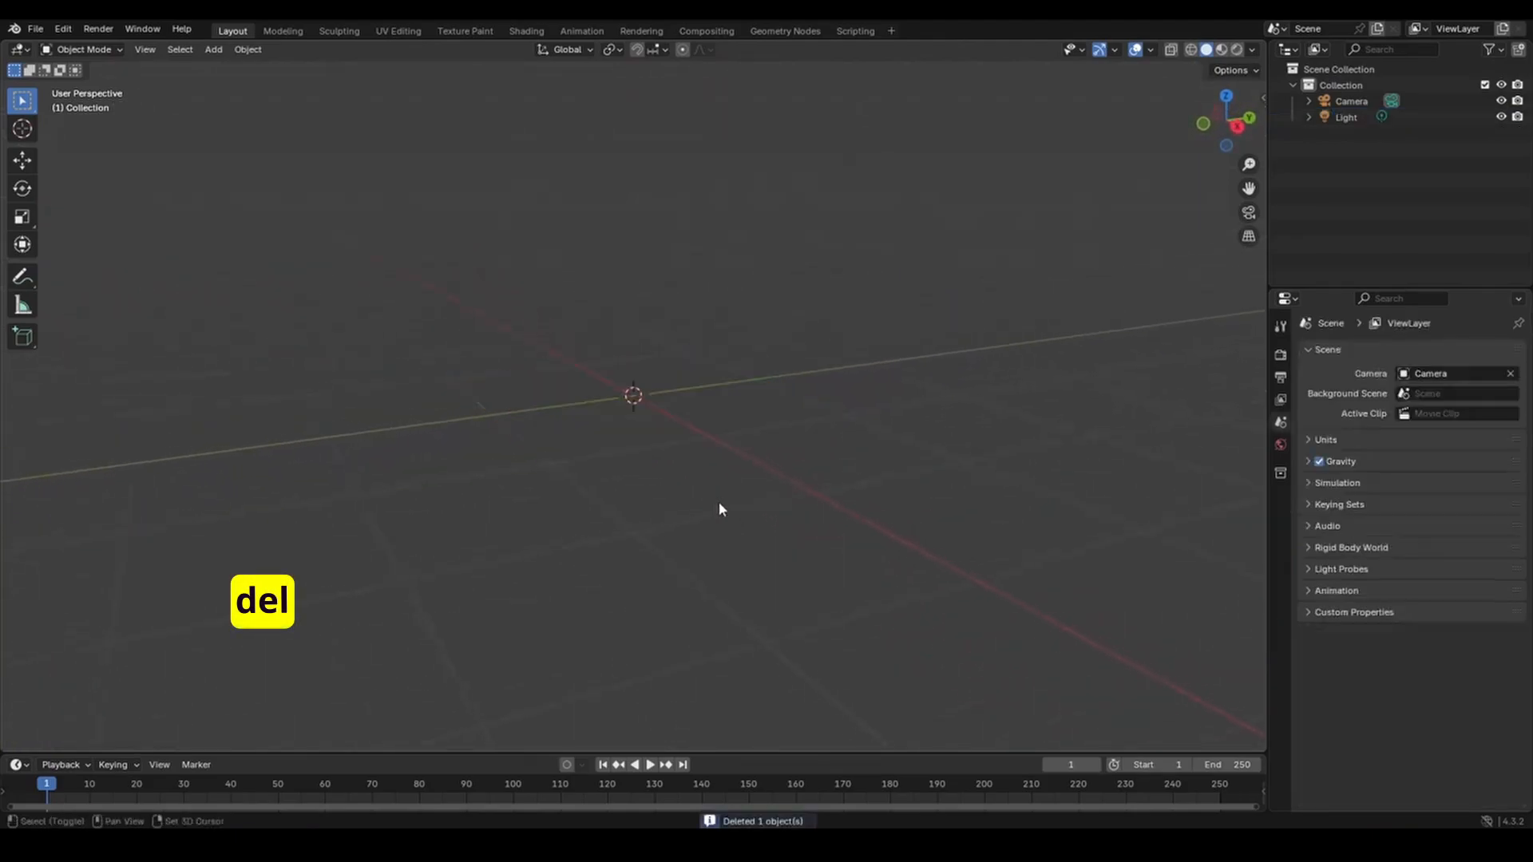
key("shift+a")
mouse_move(717, 500)
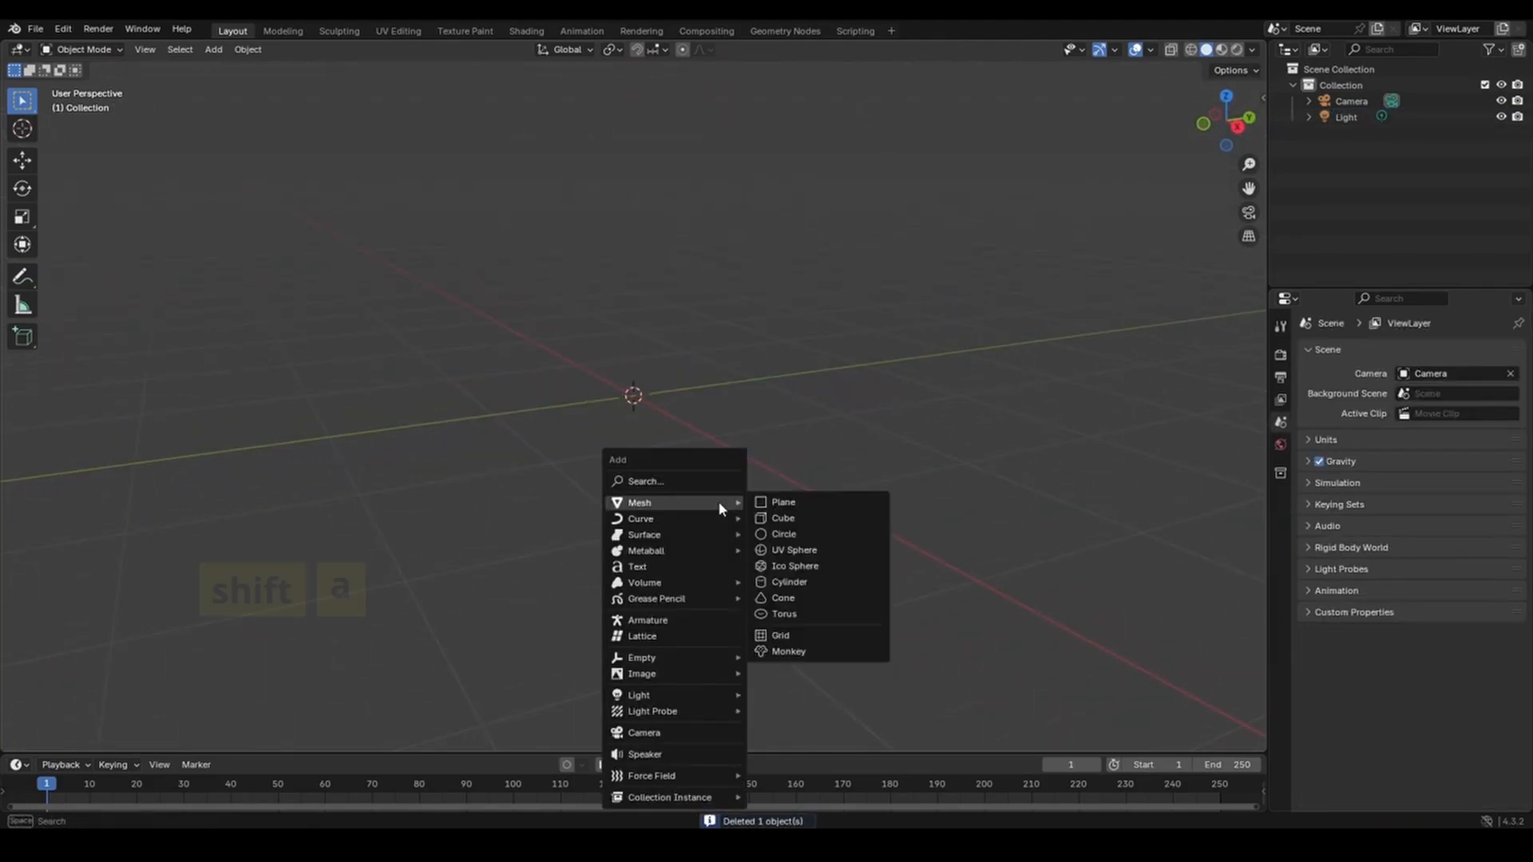
left_click(788, 651)
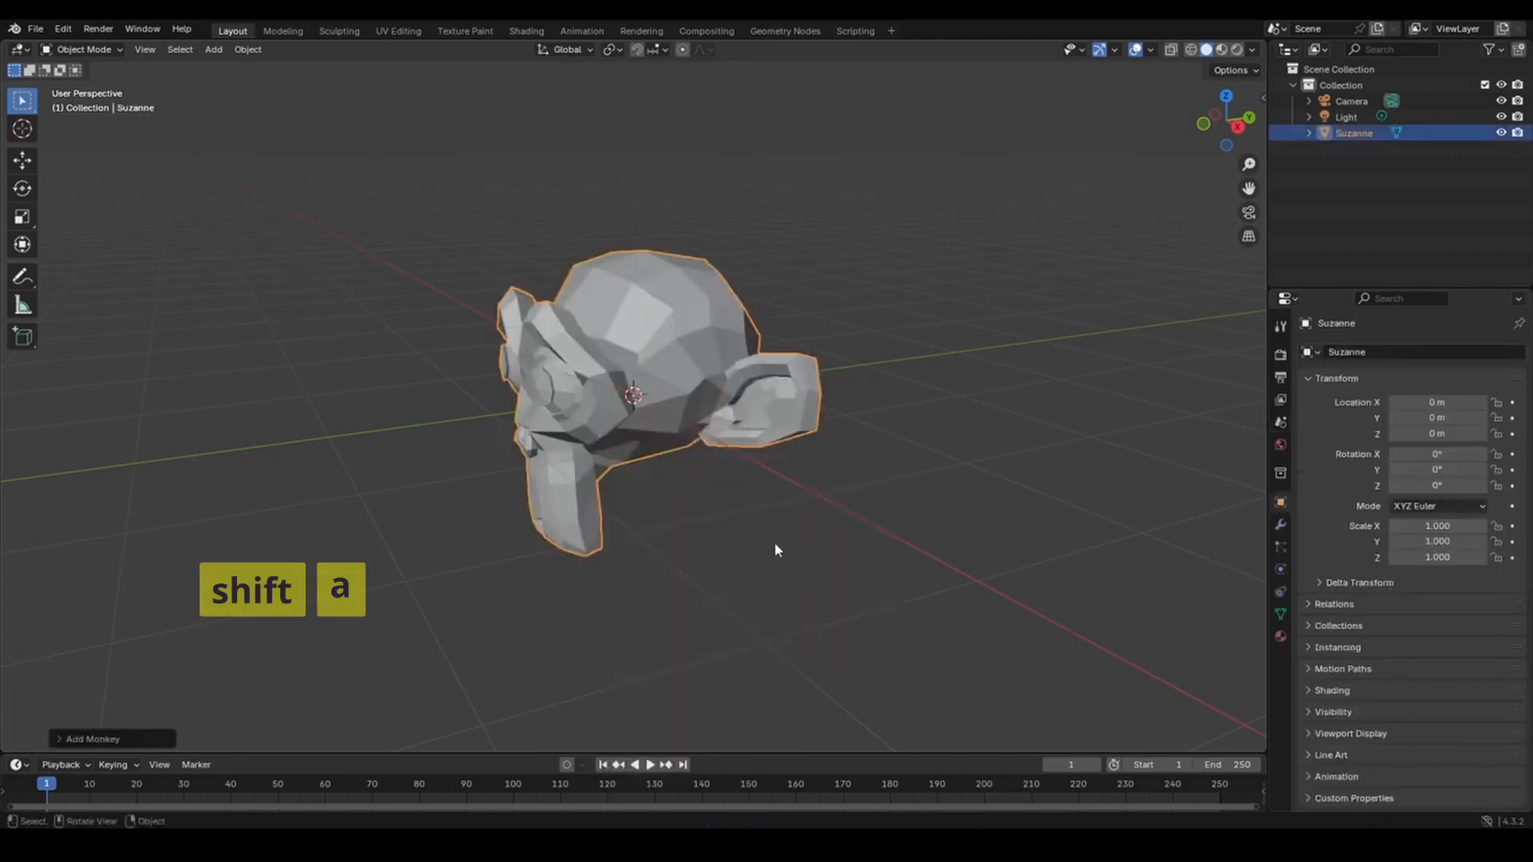
middle_click_drag(773, 542, 919, 568)
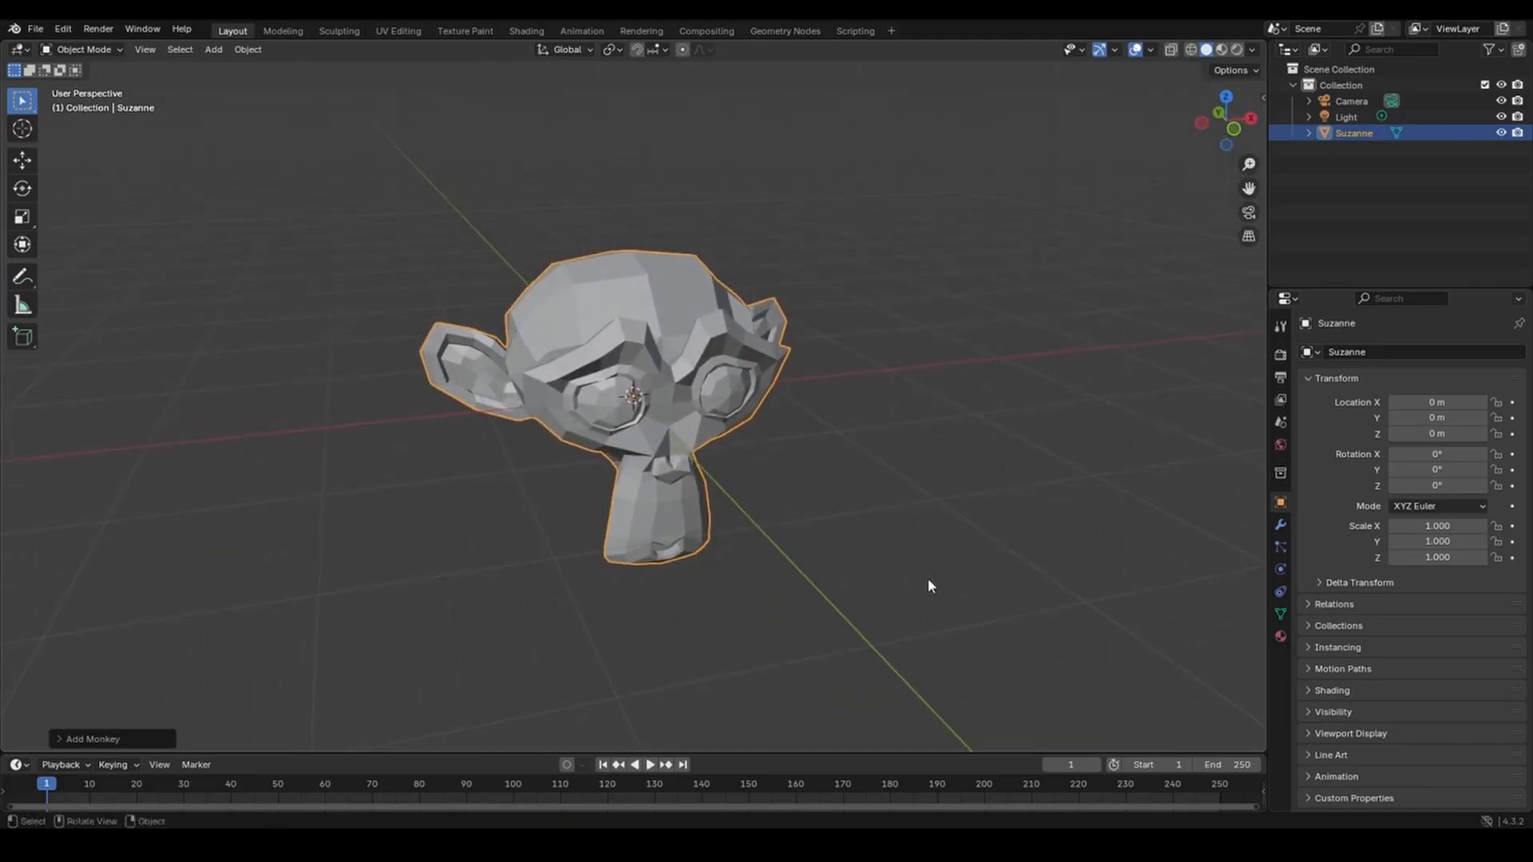
key("Delete")
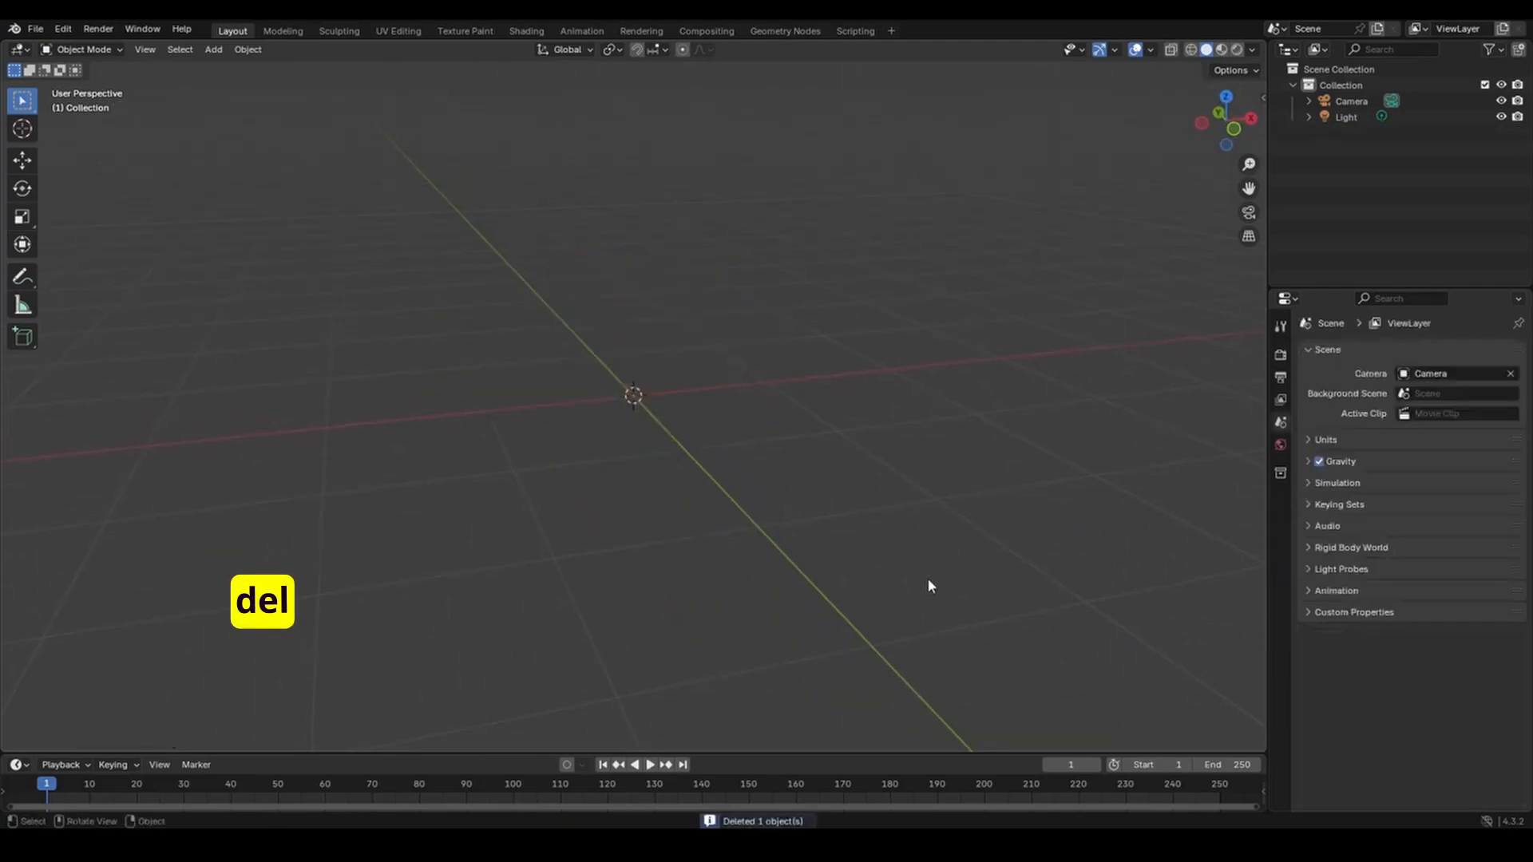
key("shift+a")
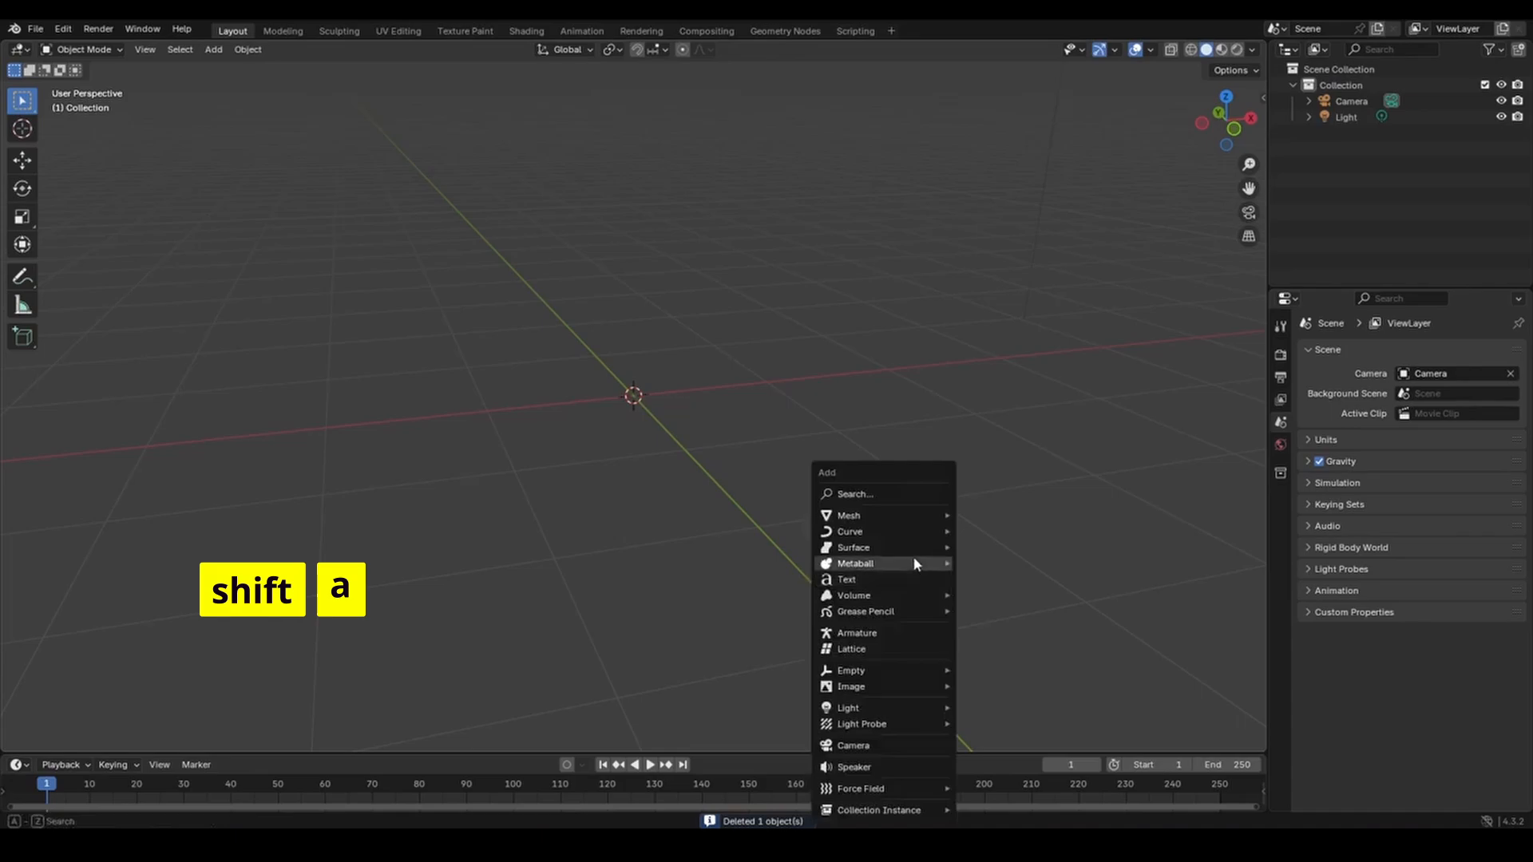
mouse_move(900, 515)
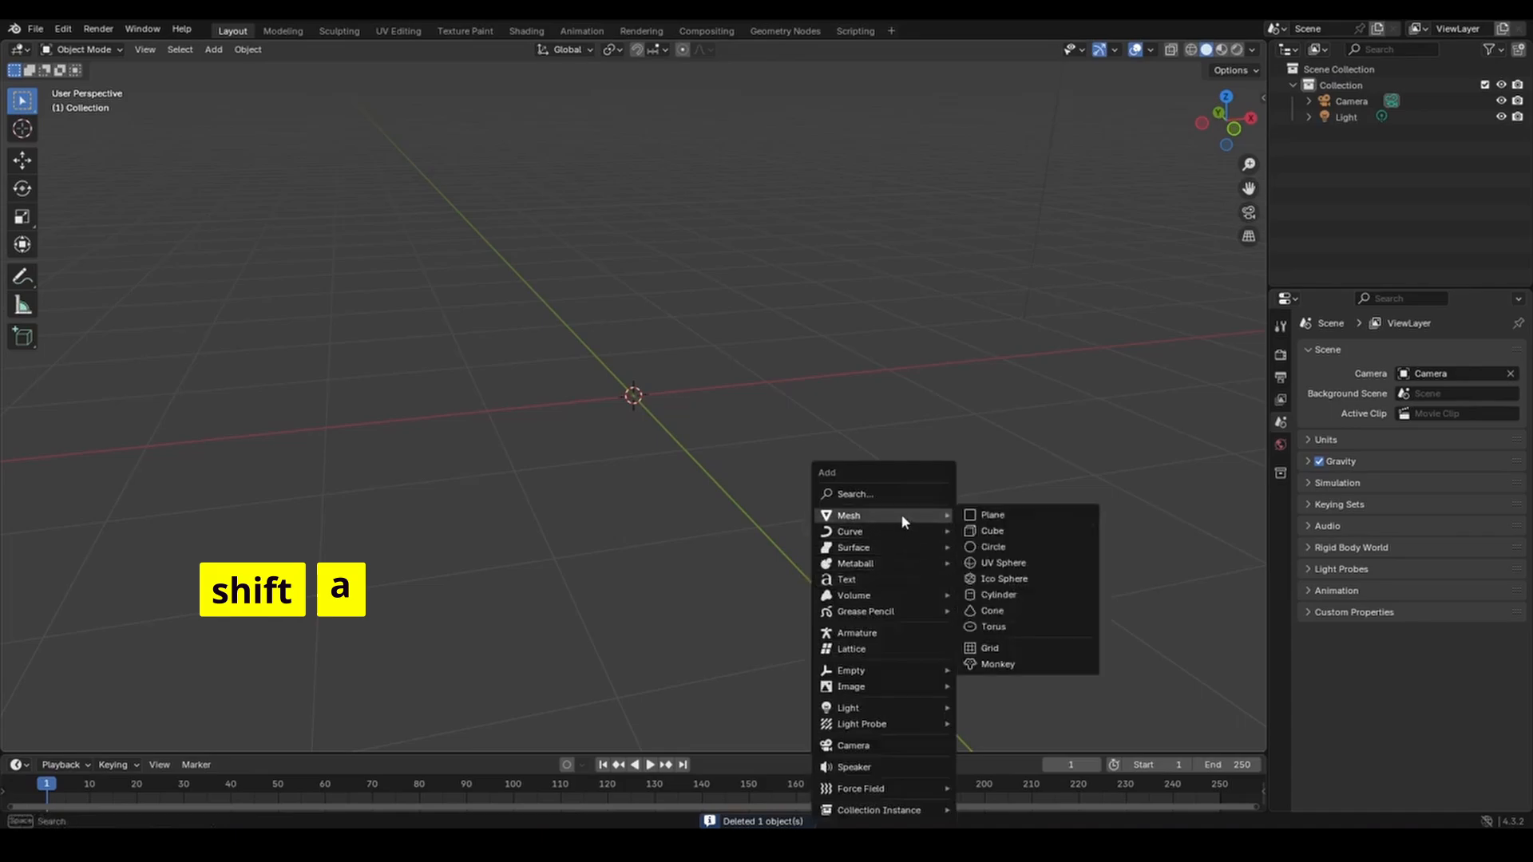
left_click(992, 530)
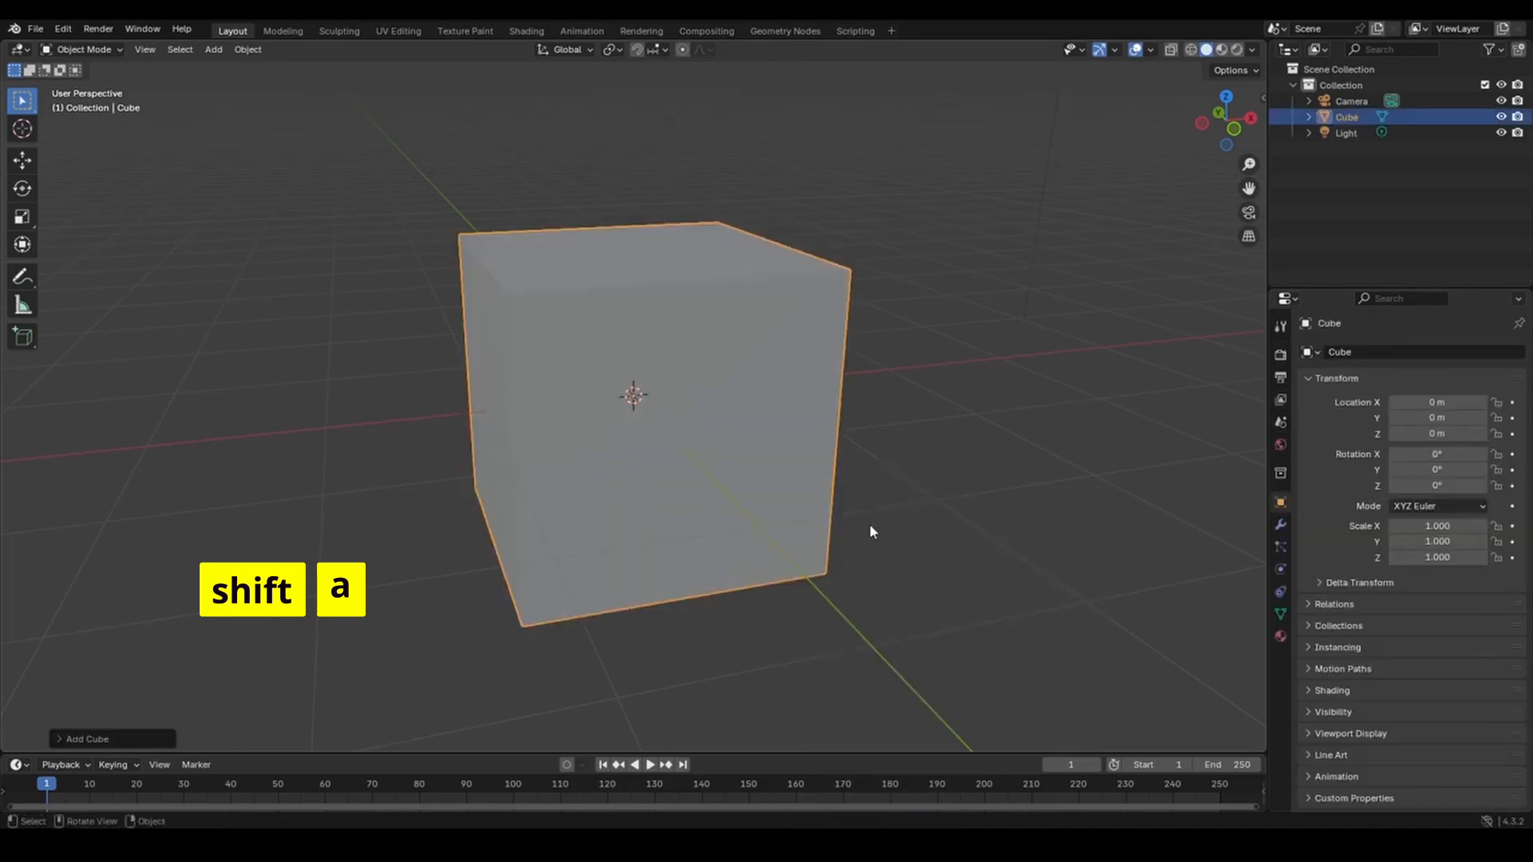
scroll(870, 524, "down", 8)
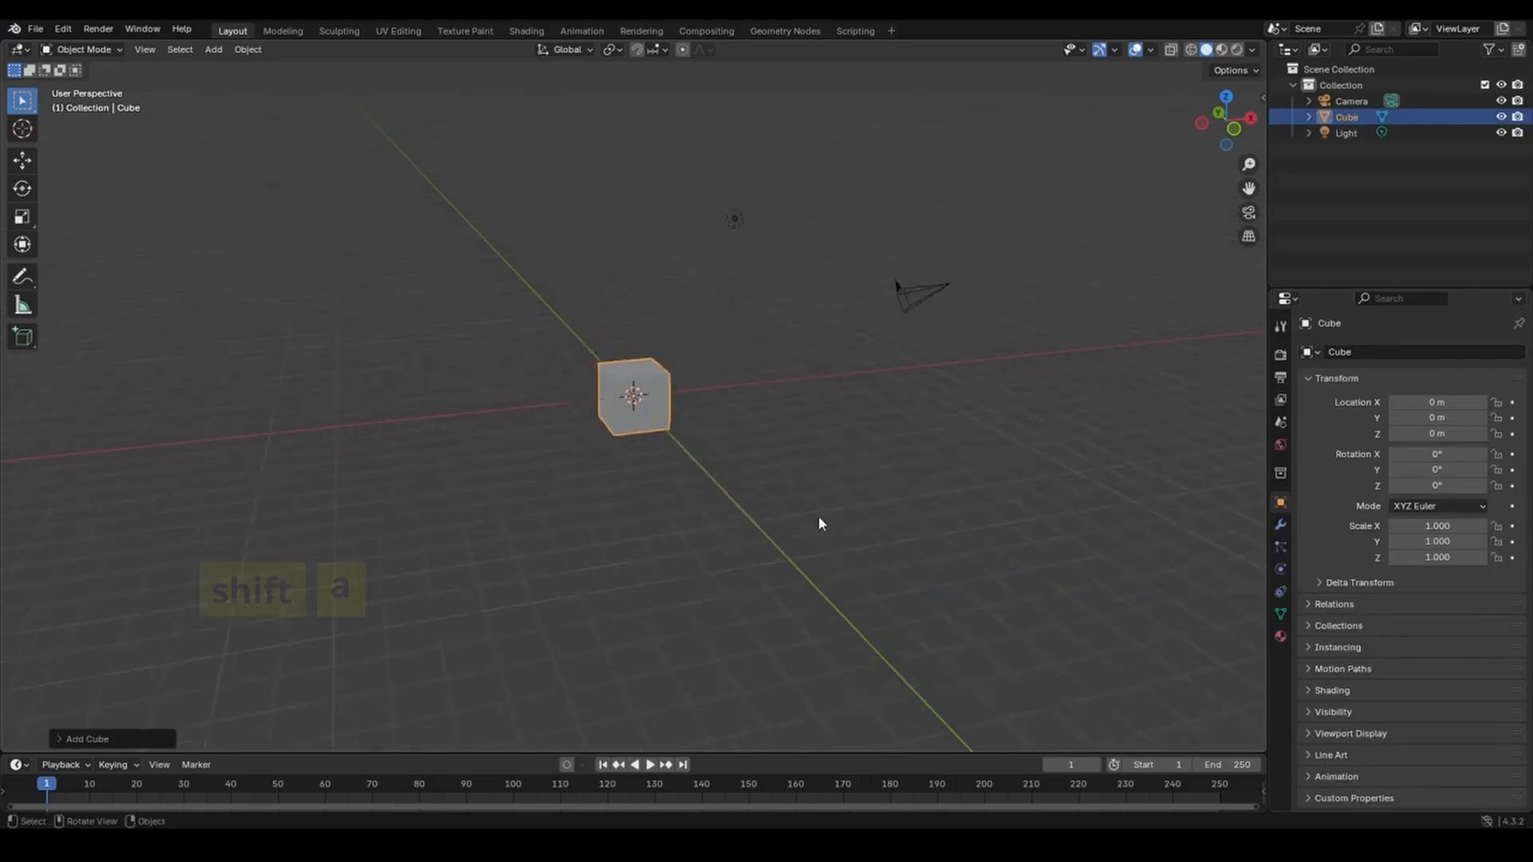
middle_click_drag(779, 475, 603, 471)
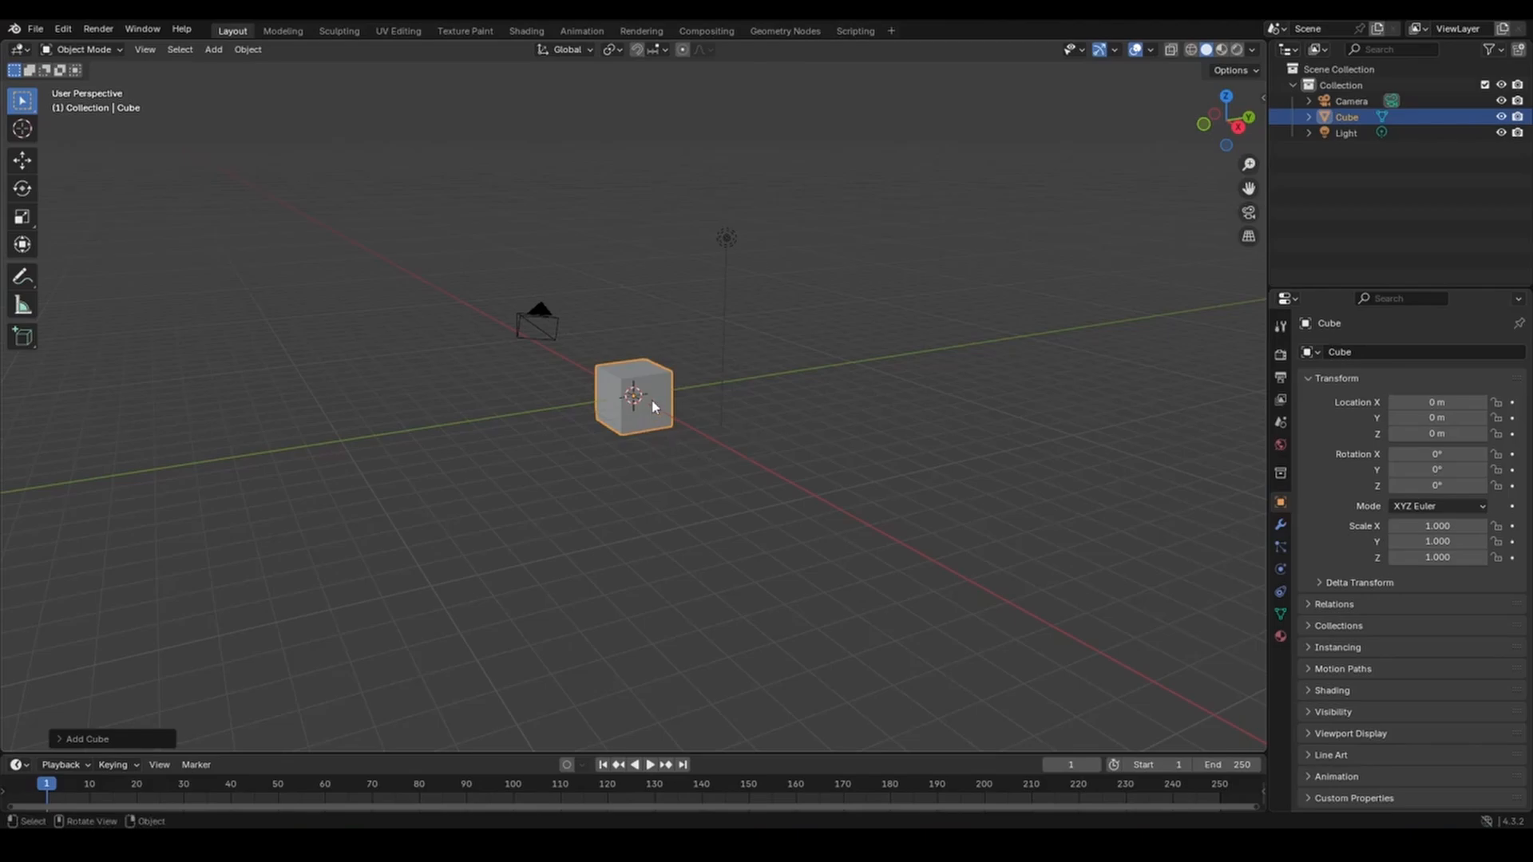
Add a UV sphere and move it to the right of the cube.
key("shift")
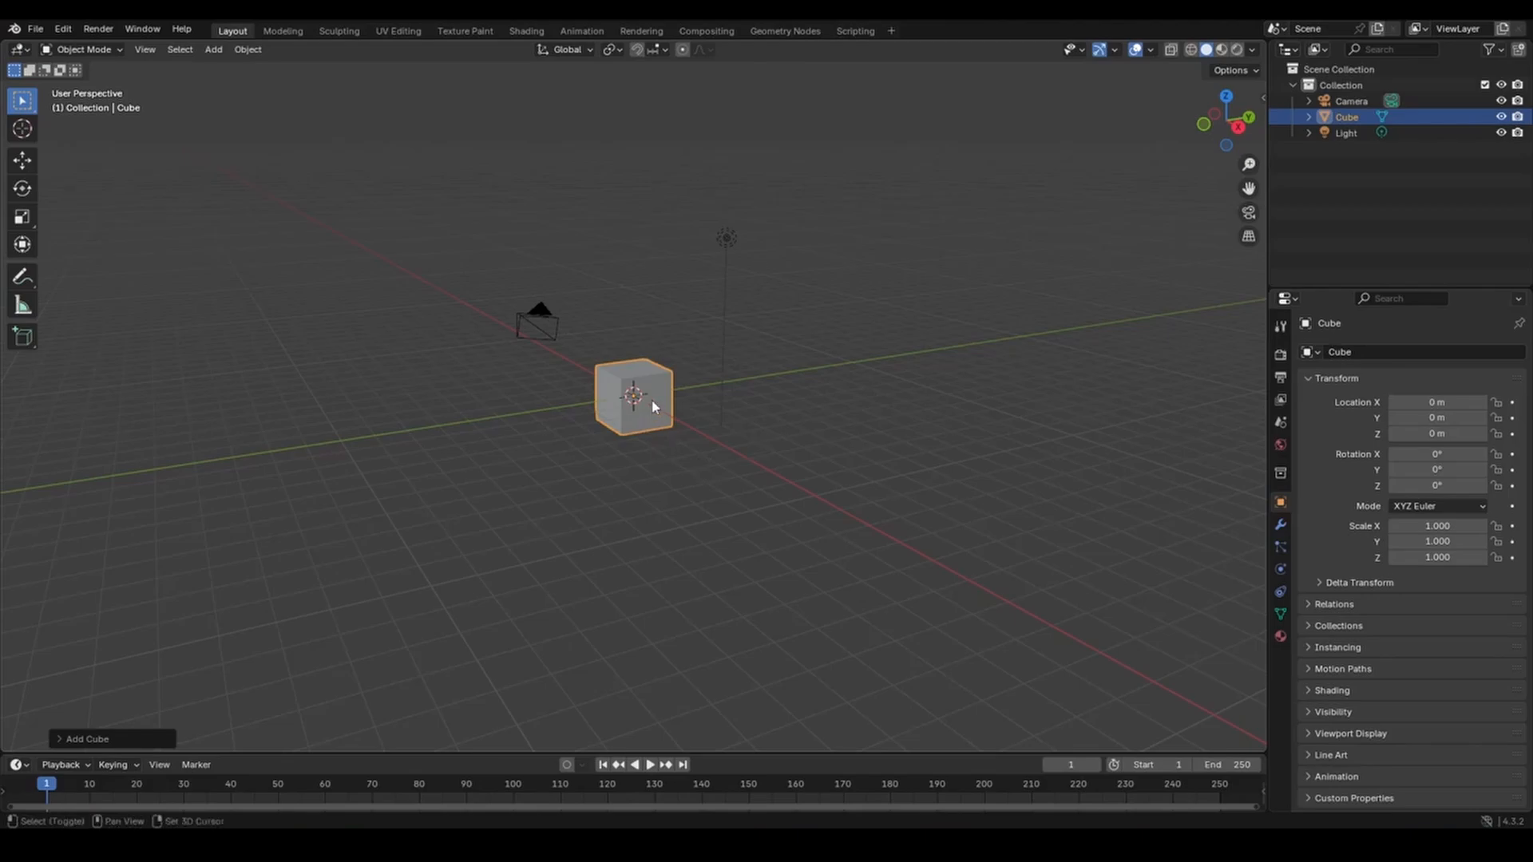
key("shift+a")
mouse_move(650, 399)
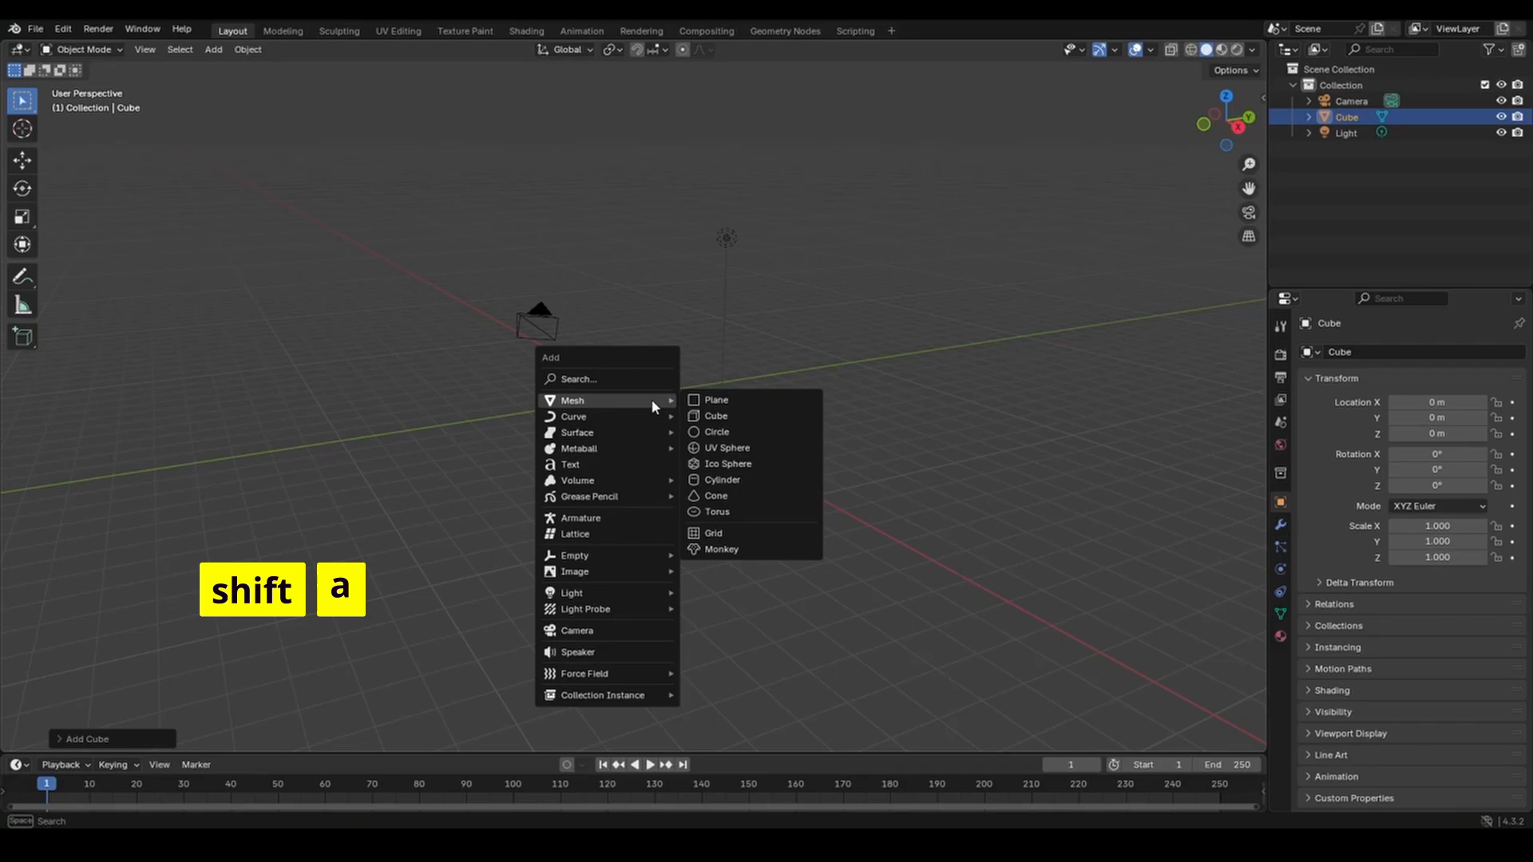
left_click(727, 448)
key("g")
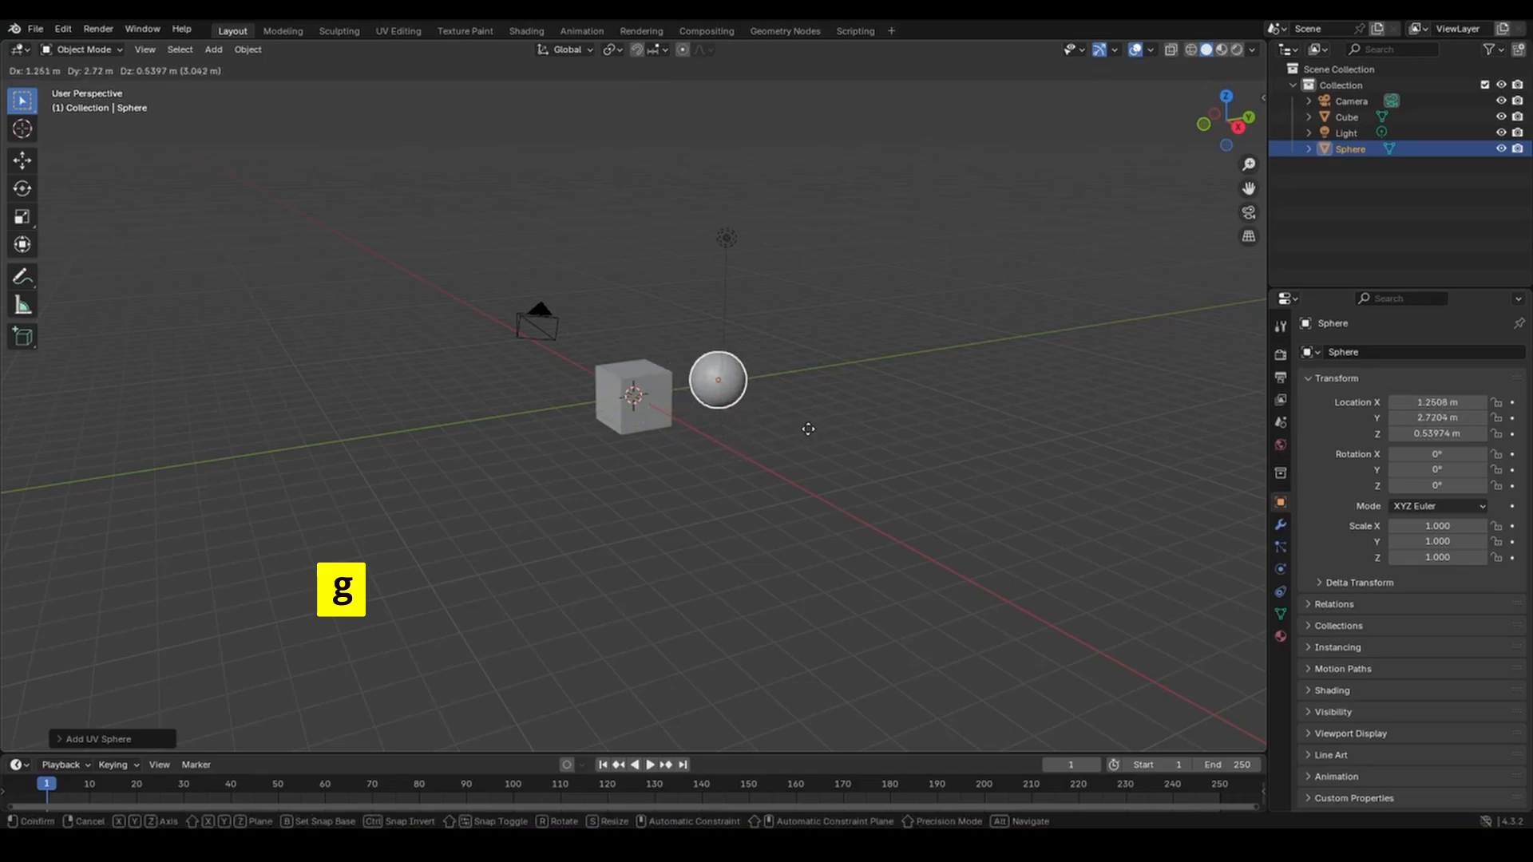
left_click(808, 429)
Add an ico sphere and place it left of the cube at X -1.3278 m.
left_click(661, 391)
key("shift+a")
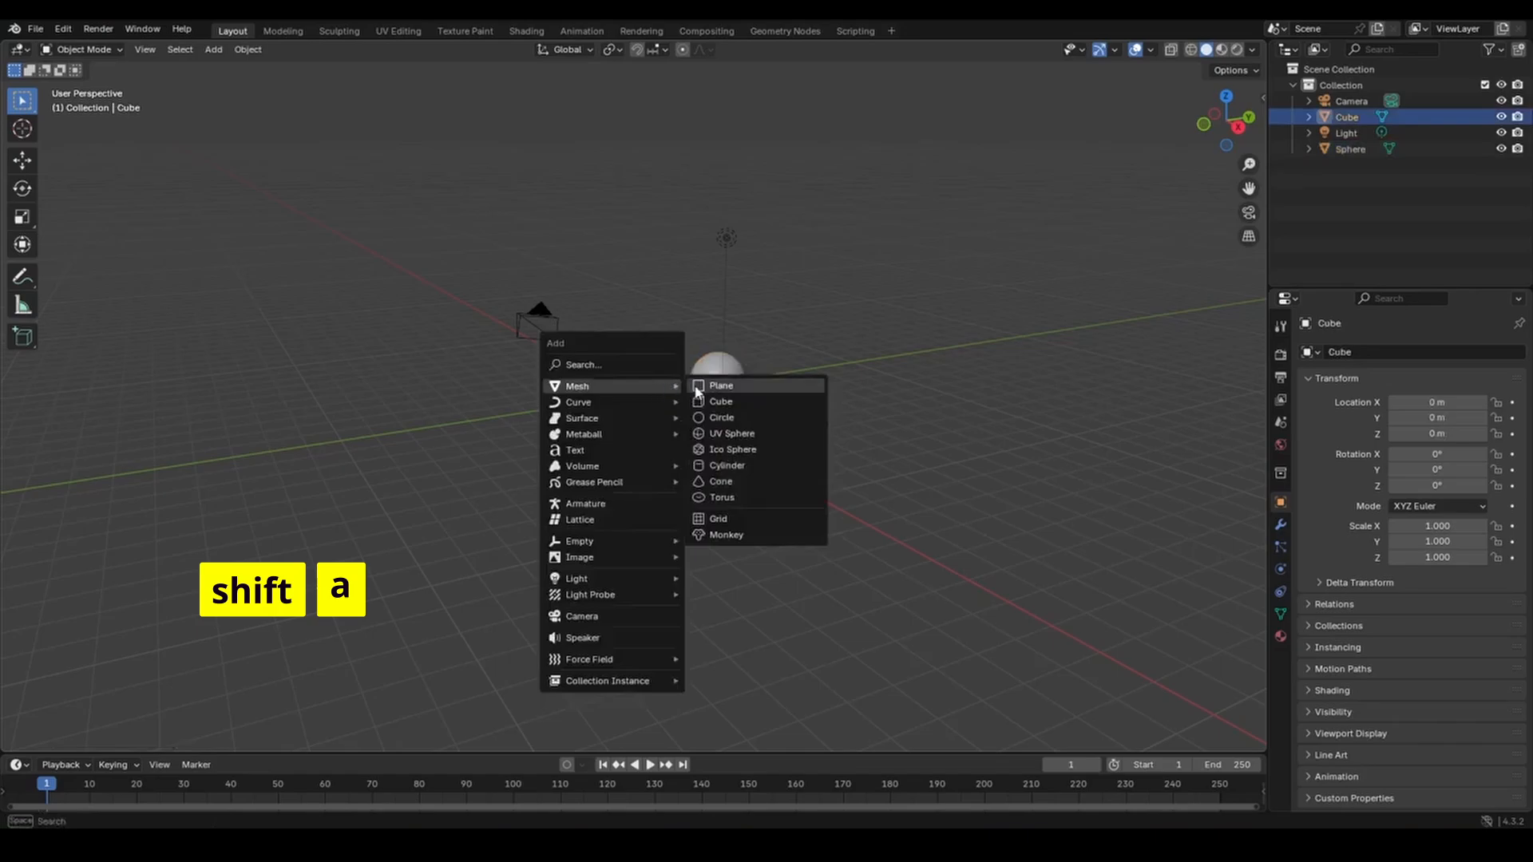
left_click(733, 449)
key("g")
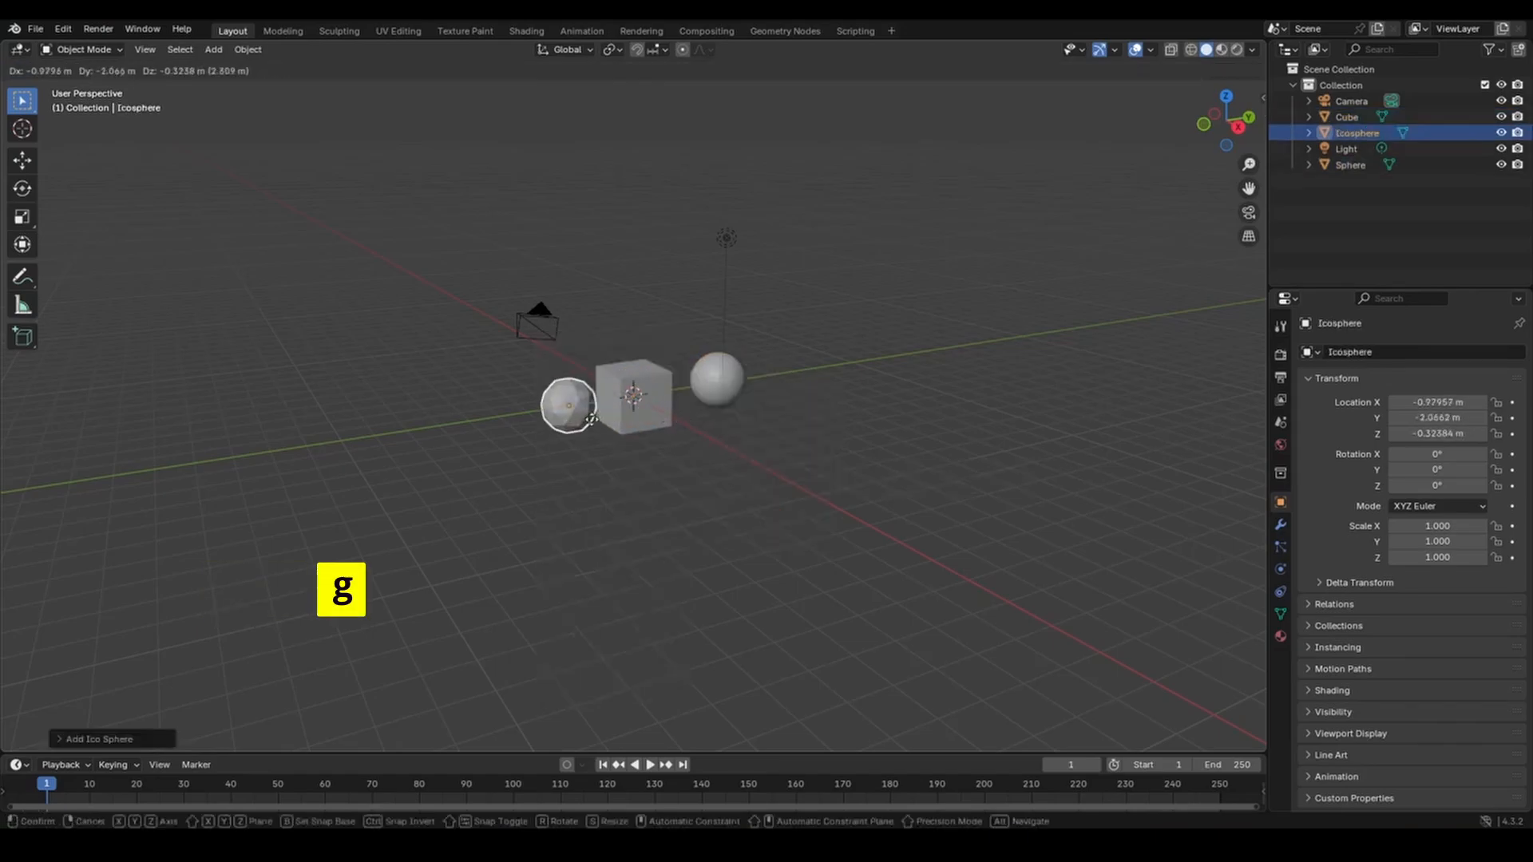
left_click(571, 420)
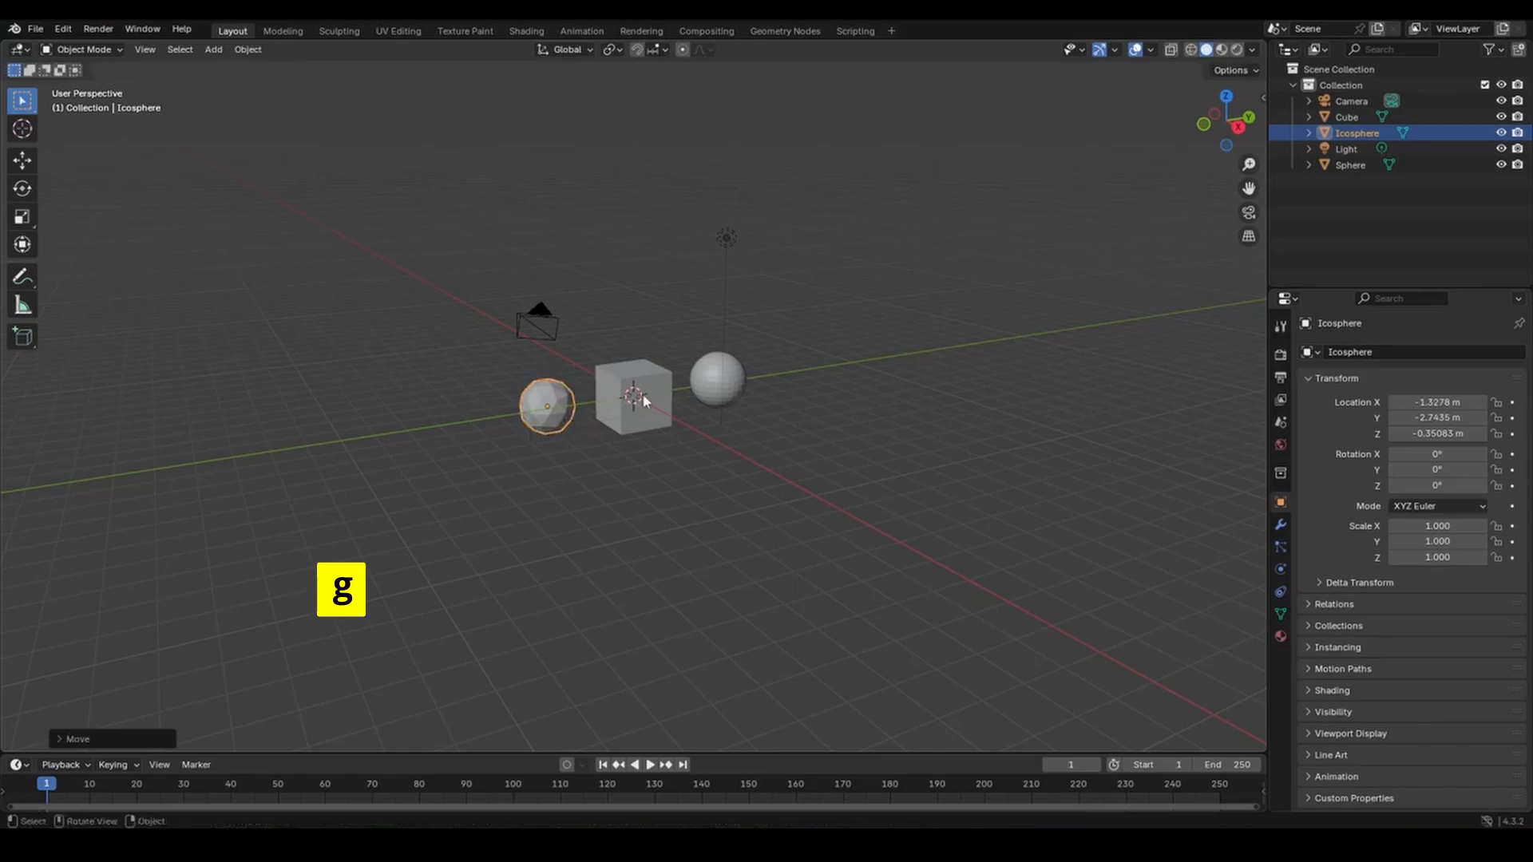
left_click(626, 372)
key("shift+a")
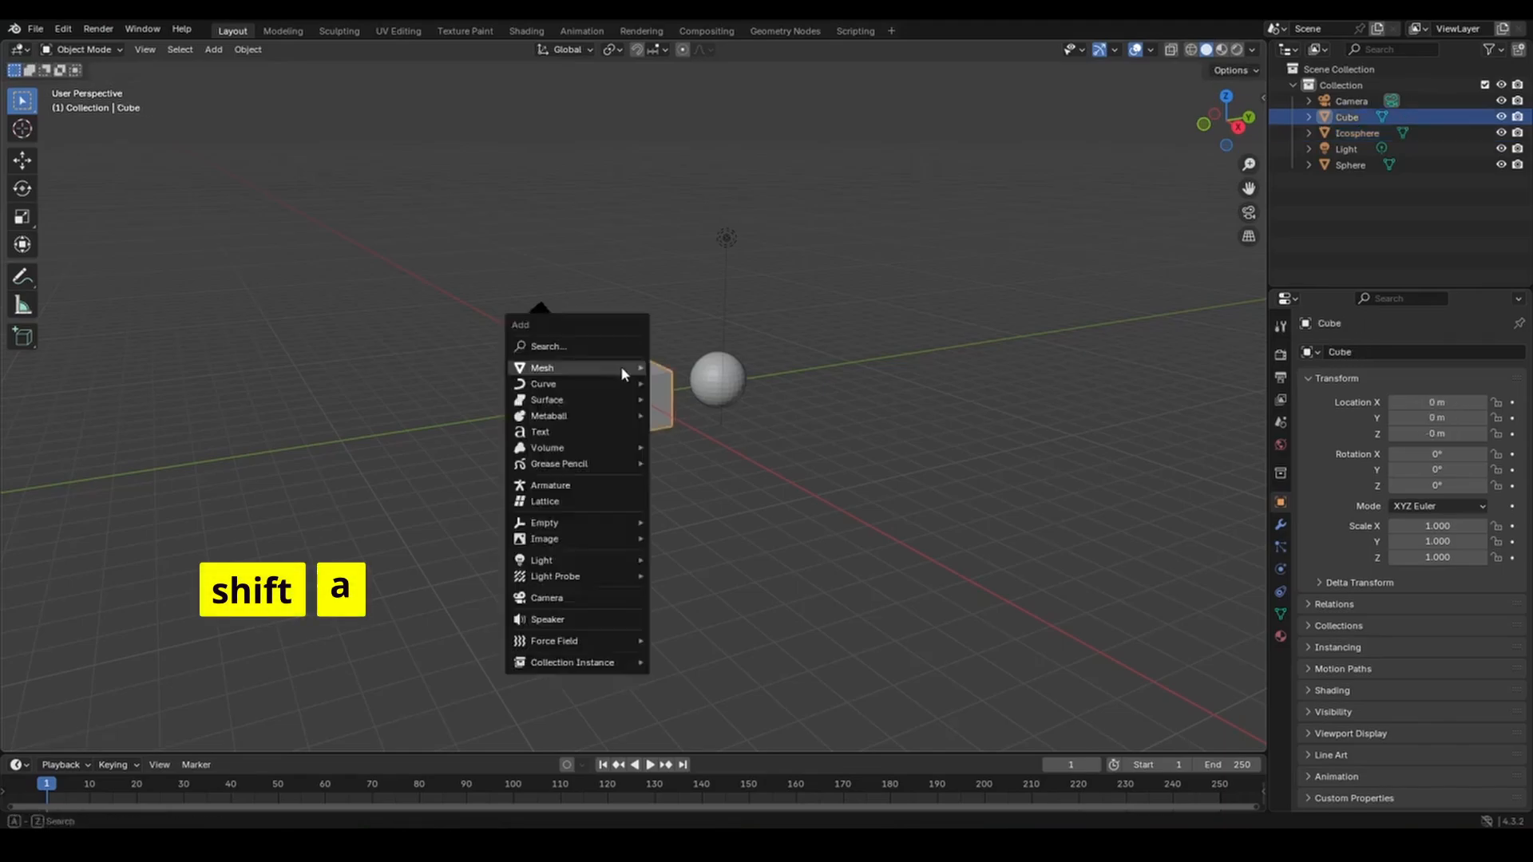
Add a cylinder and place it to the right of the UV sphere.
mouse_move(622, 369)
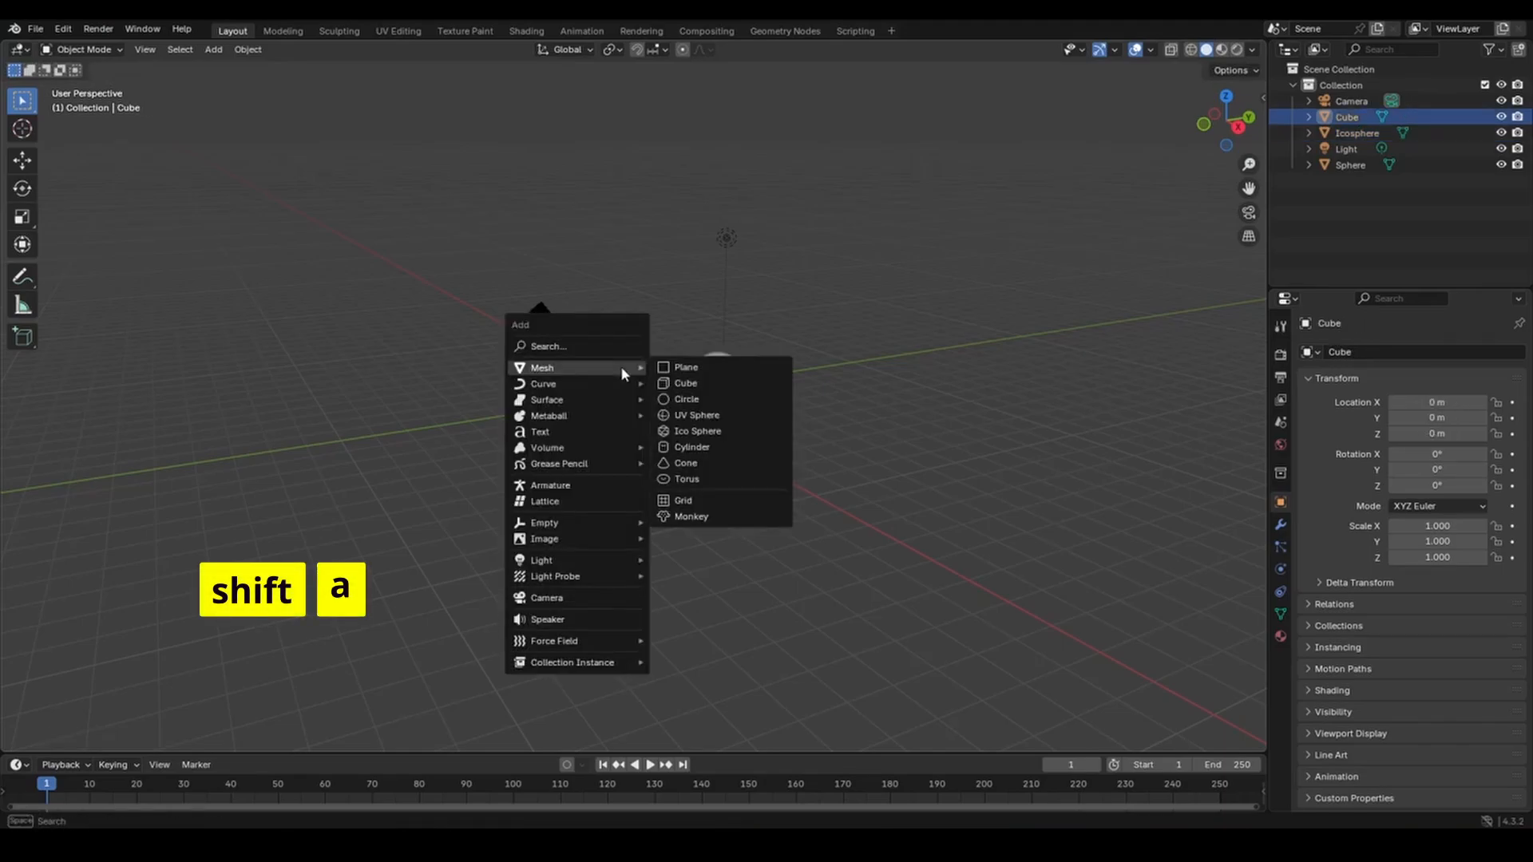
left_click(708, 453)
key("g")
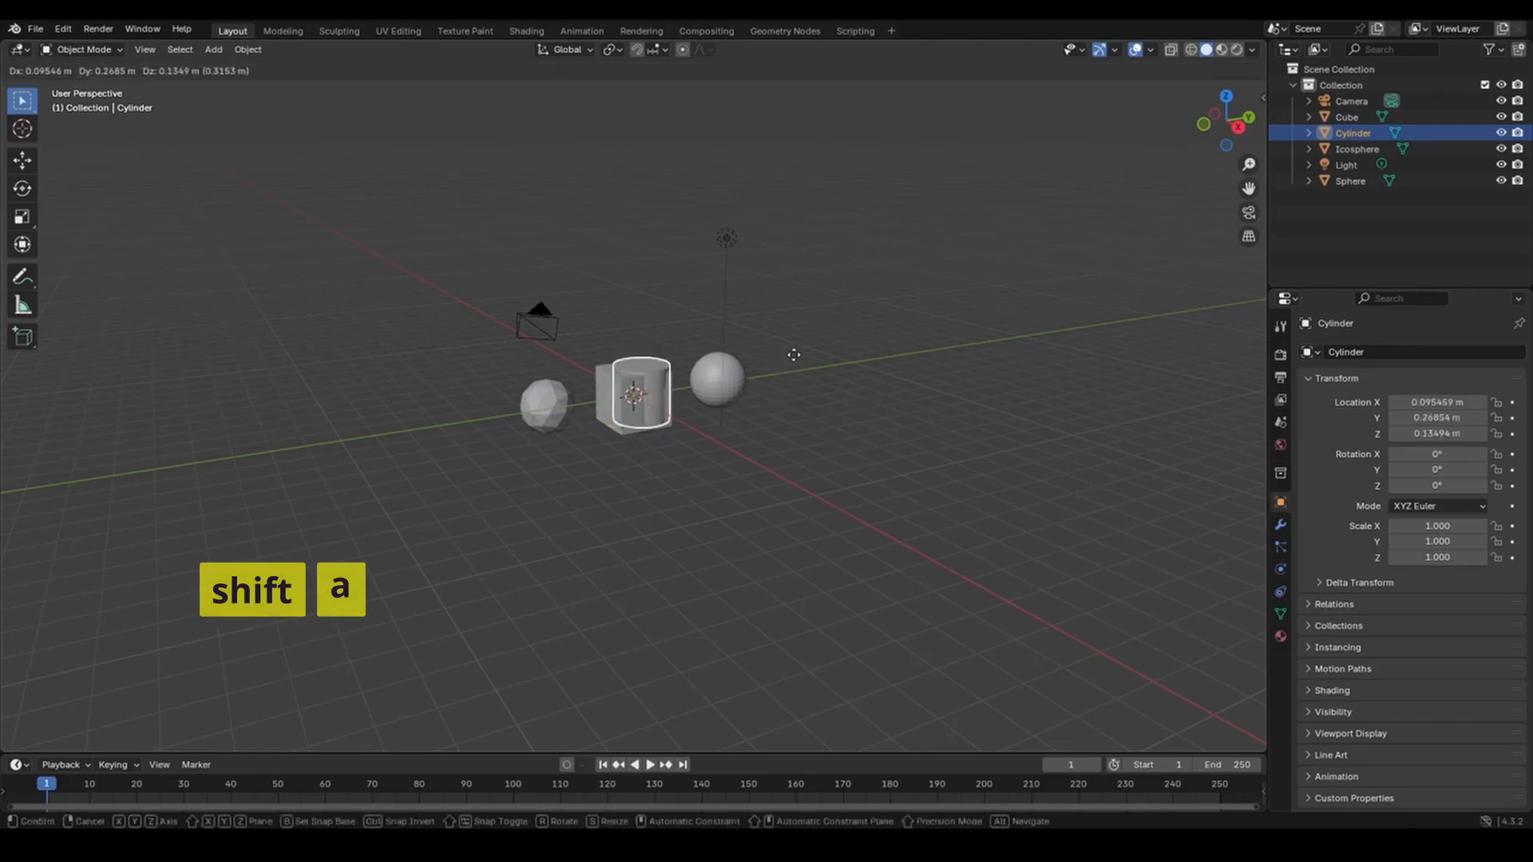
left_click(945, 324)
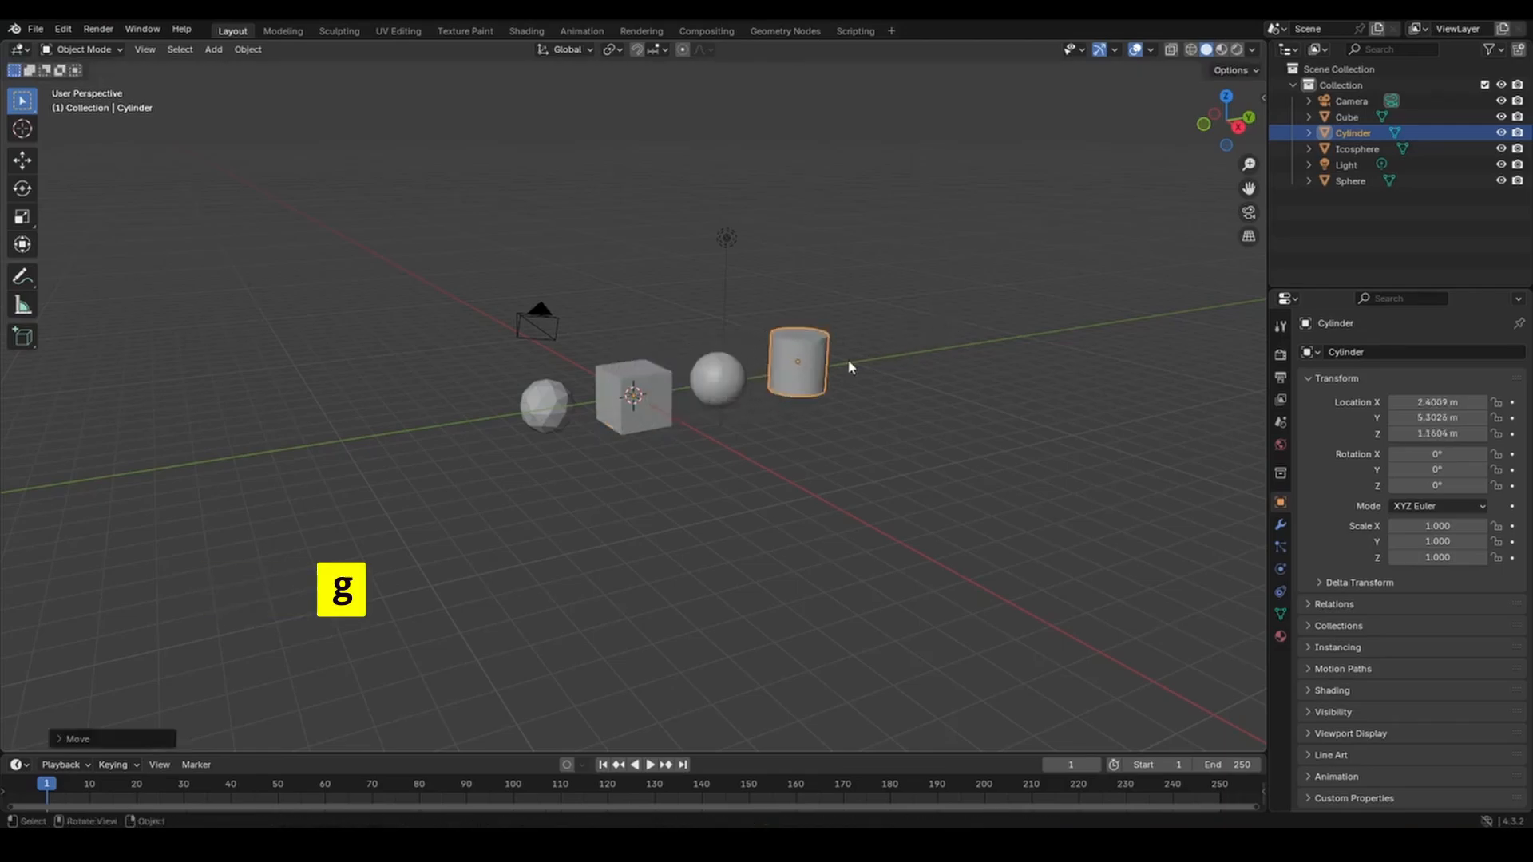
Add a cone and place it beyond the ico sphere at X -2.5299 m.
left_click(661, 393)
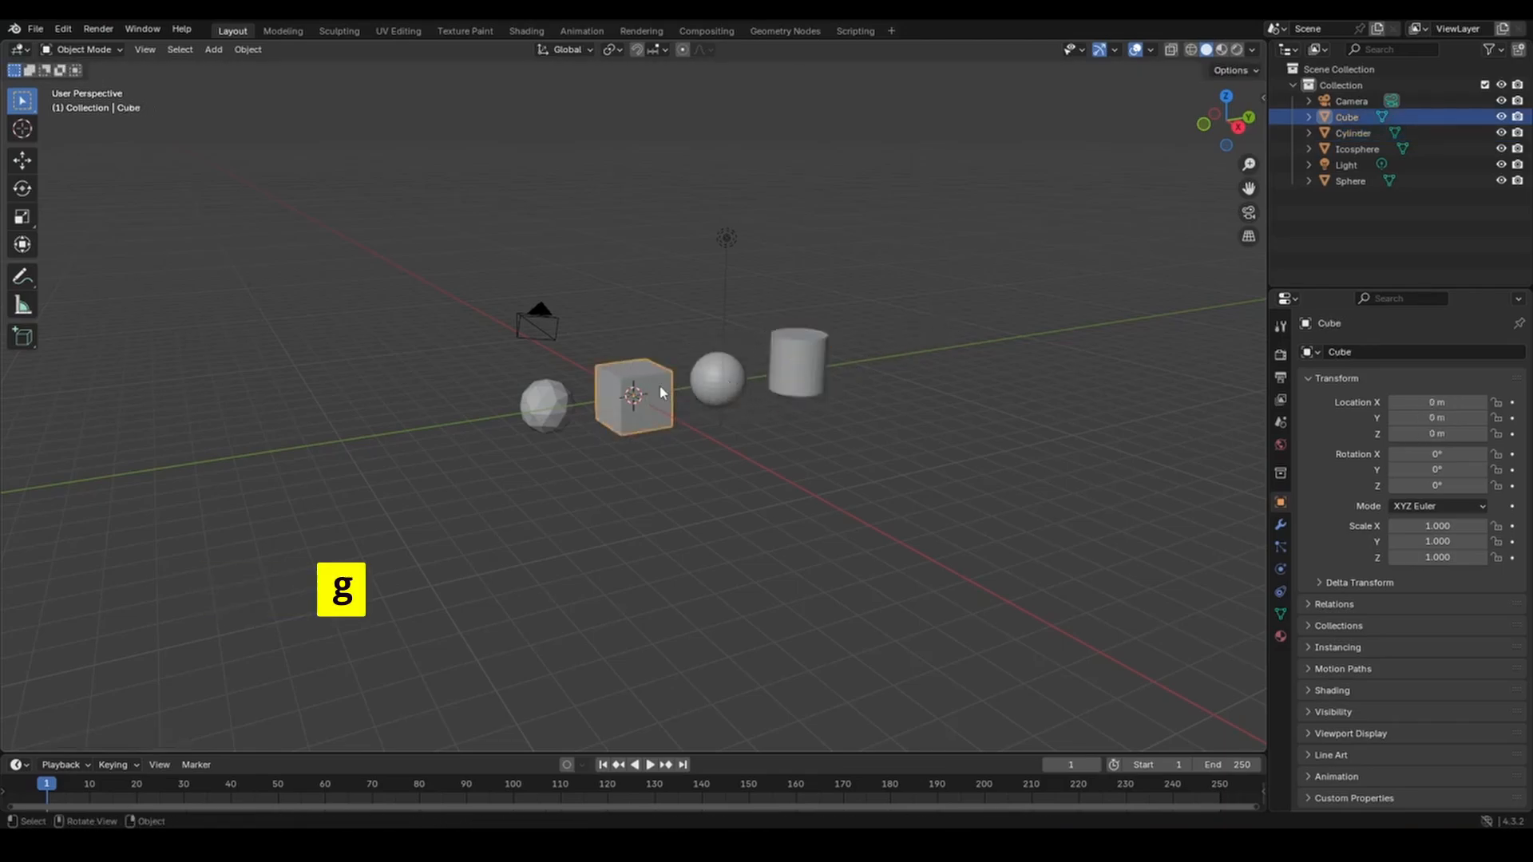
key("shift+a")
mouse_move(660, 387)
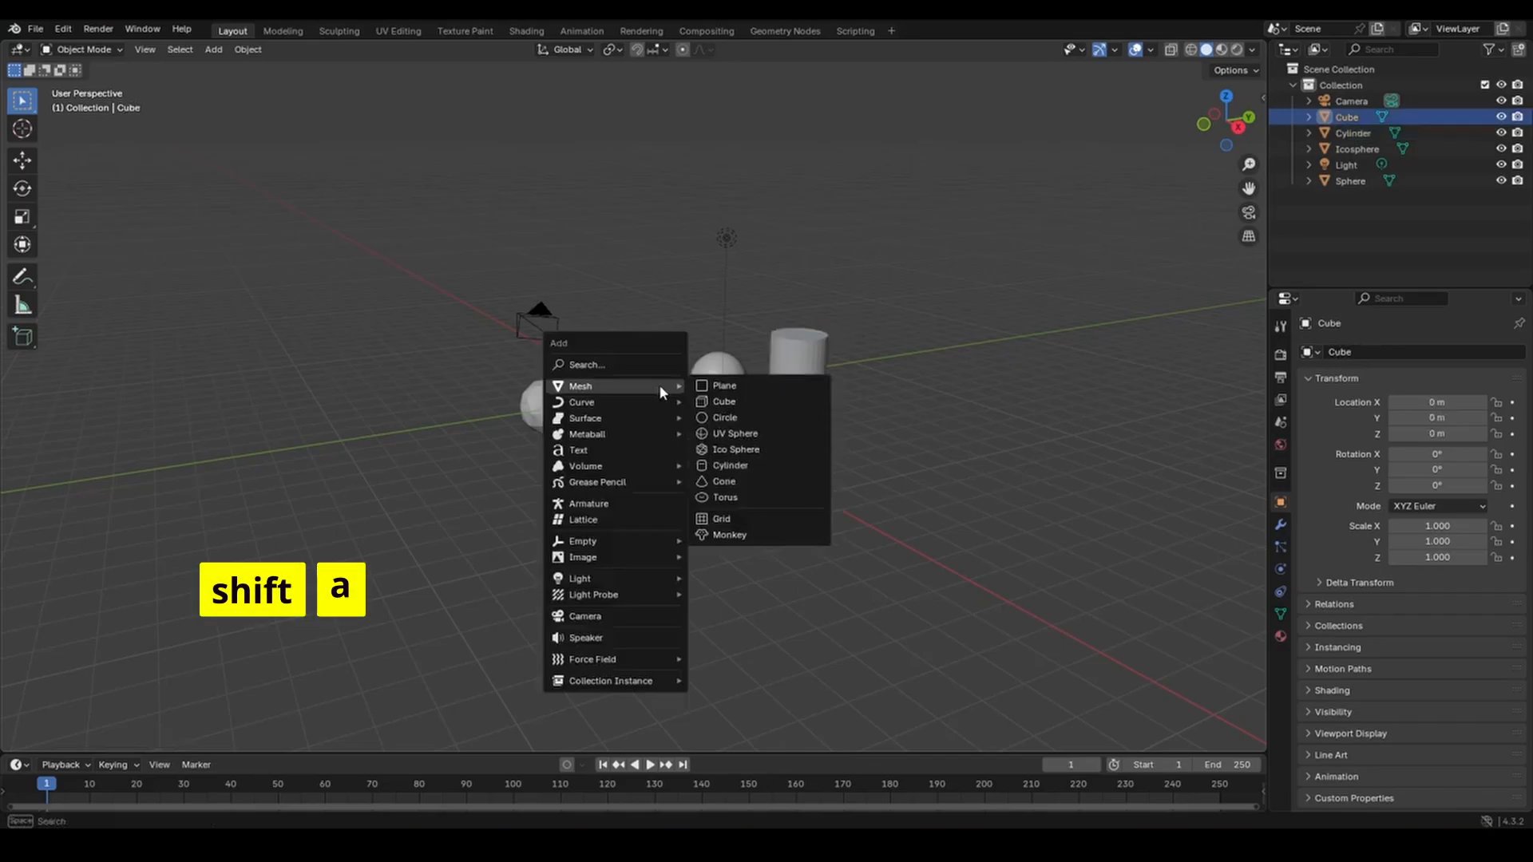
left_click(752, 481)
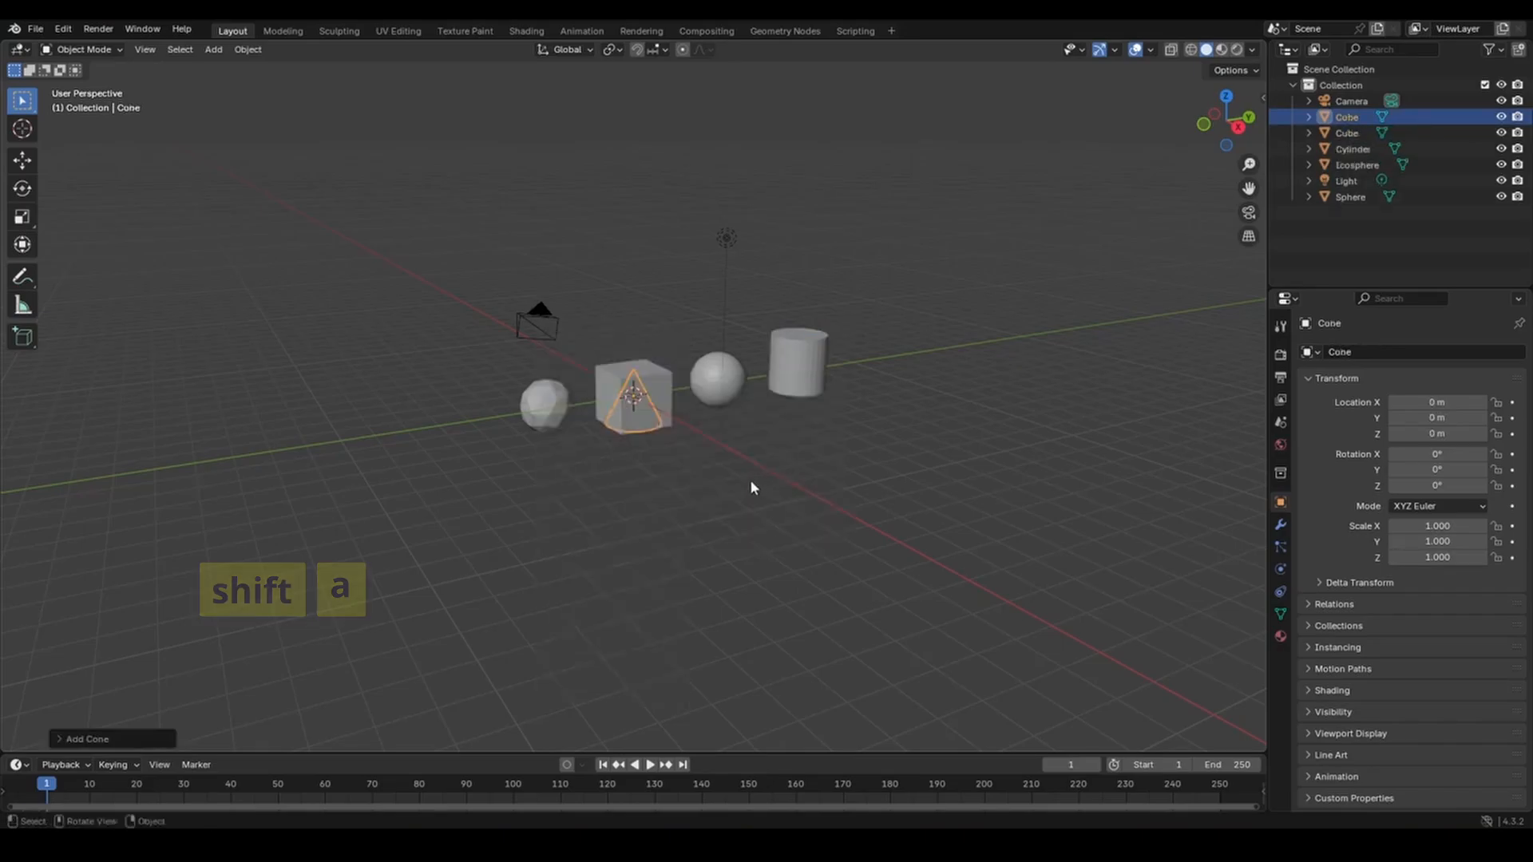
key("g")
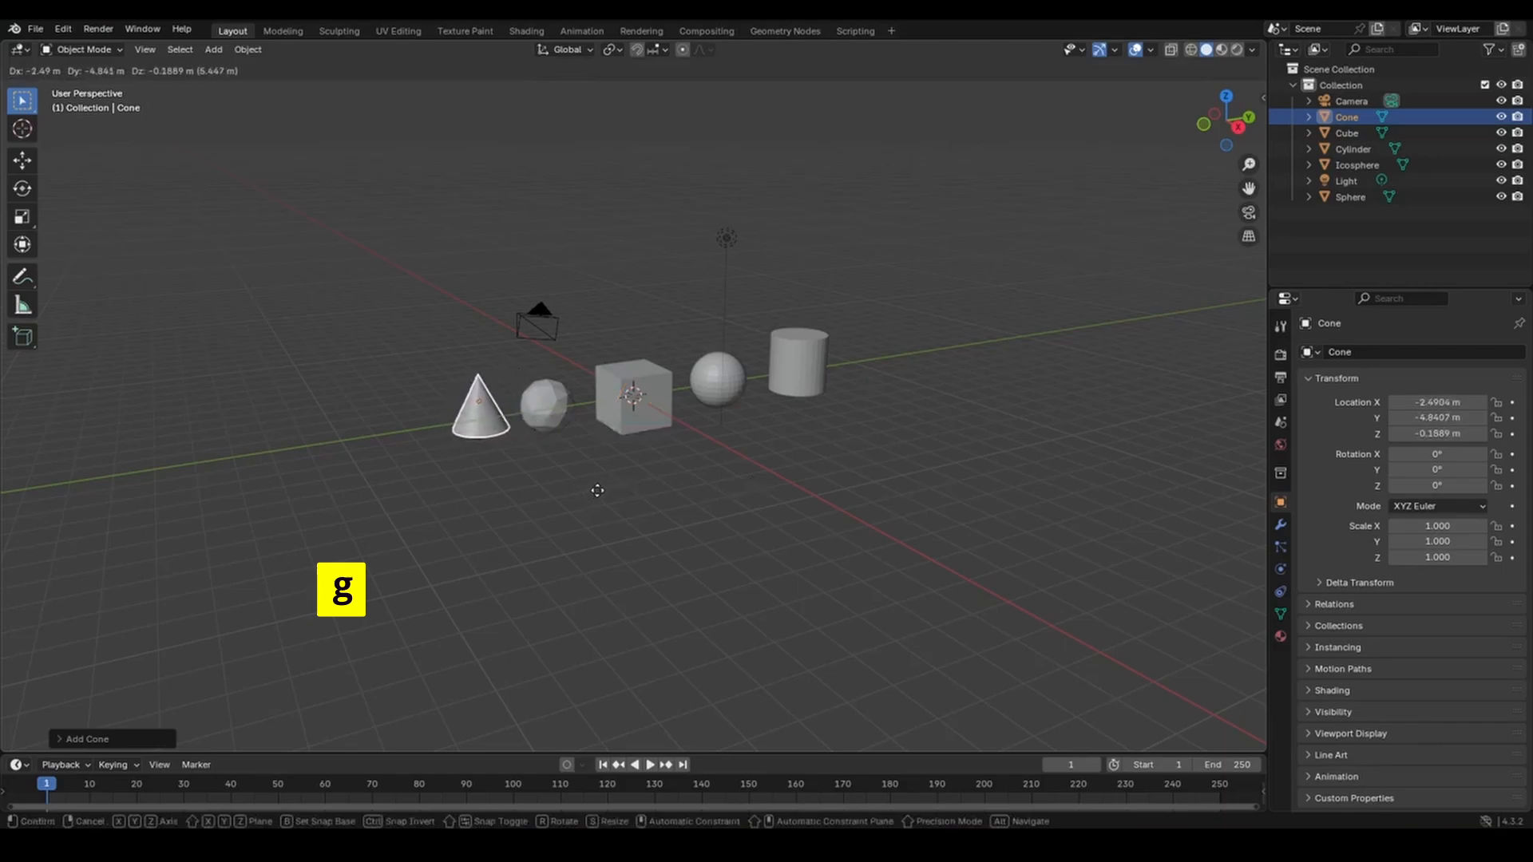
left_click(596, 489)
mouse_move(693, 474)
middle_mouse_down()
mouse_move(700, 524)
mouse_move(751, 562)
mouse_move(840, 562)
mouse_move(840, 597)
mouse_move(673, 523)
mouse_move(649, 458)
mouse_move(705, 469)
mouse_move(705, 496)
mouse_move(693, 480)
middle_mouse_up()
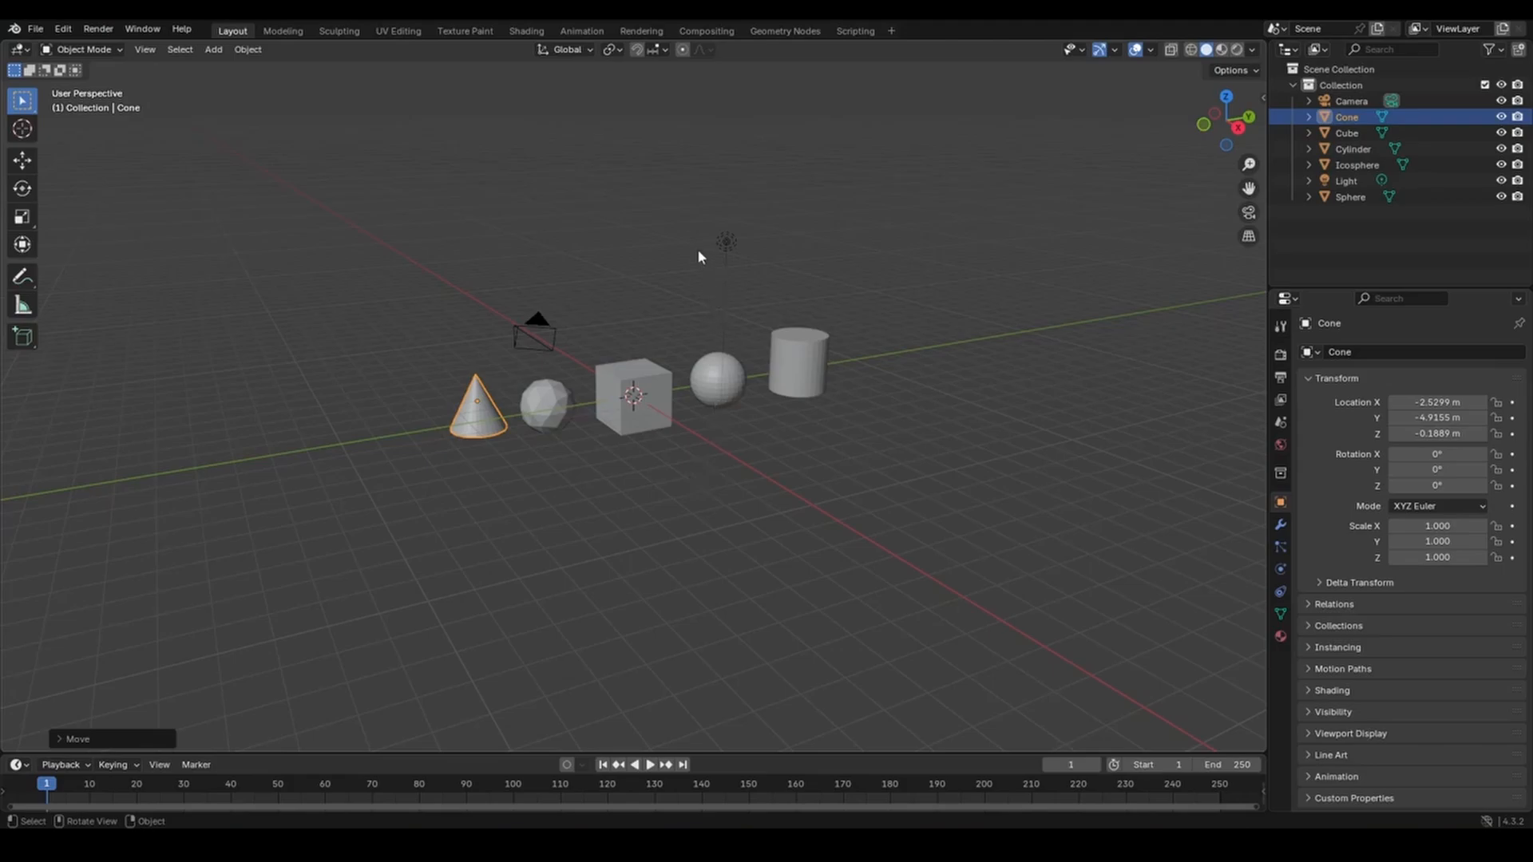
left_click(726, 241)
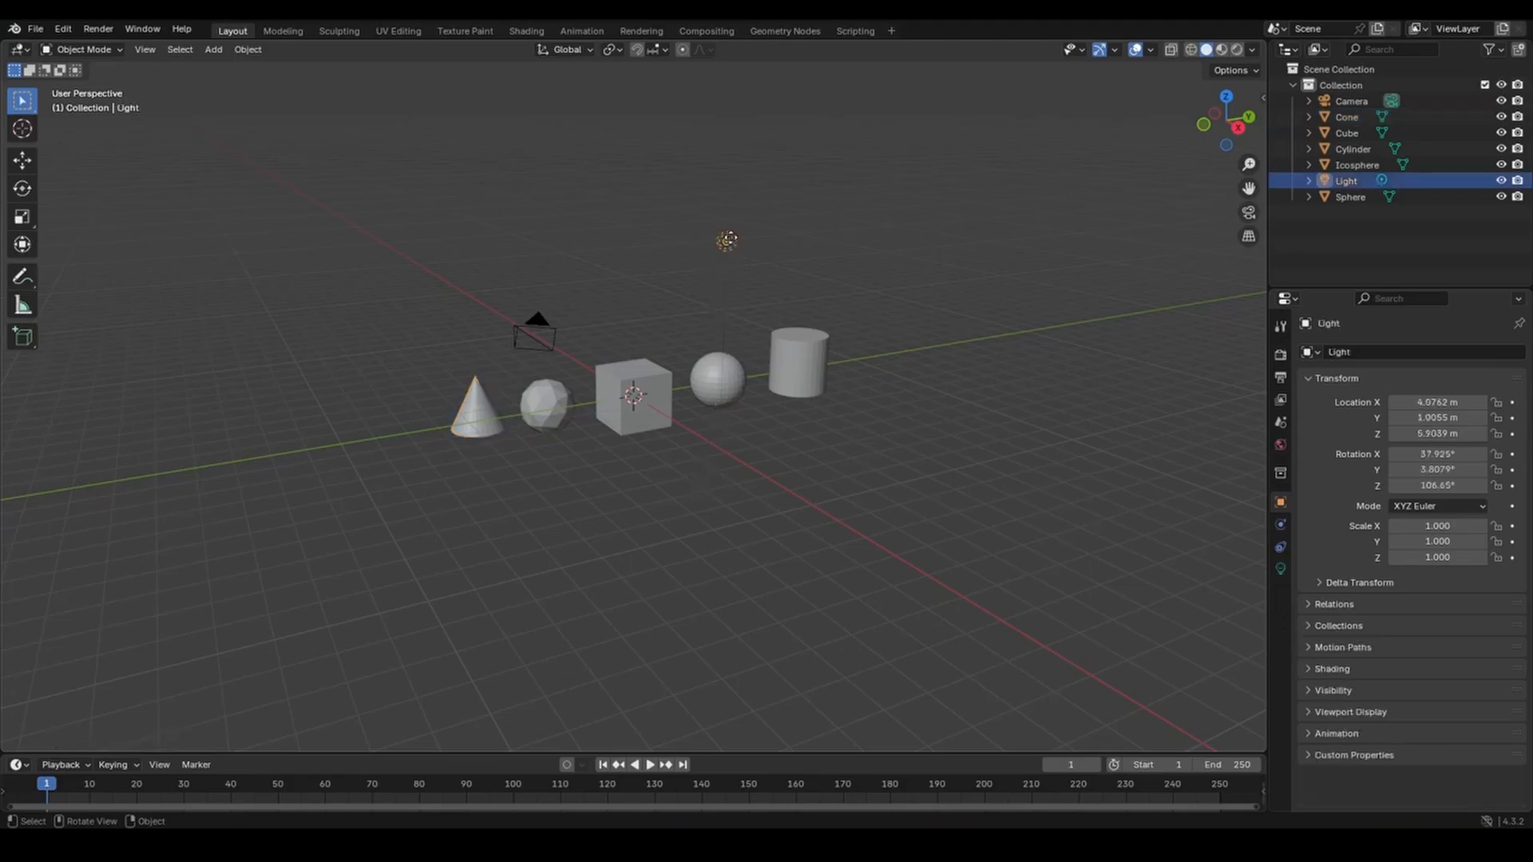
Delete the Light and the Camera, then orbit and zoom to frame the five shapes.
key("Delete")
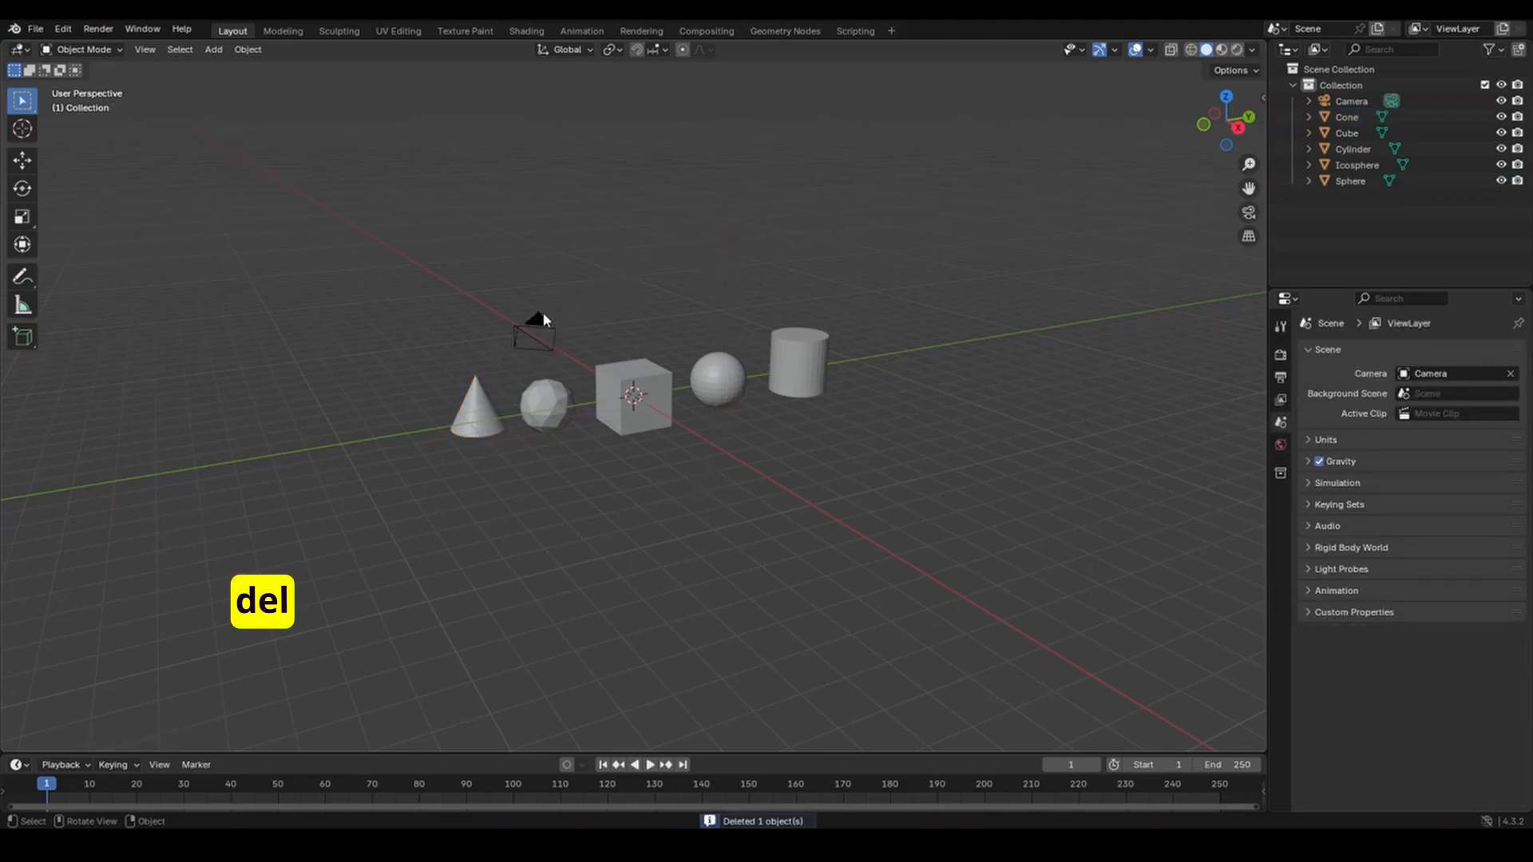
left_click(540, 319)
key("Delete")
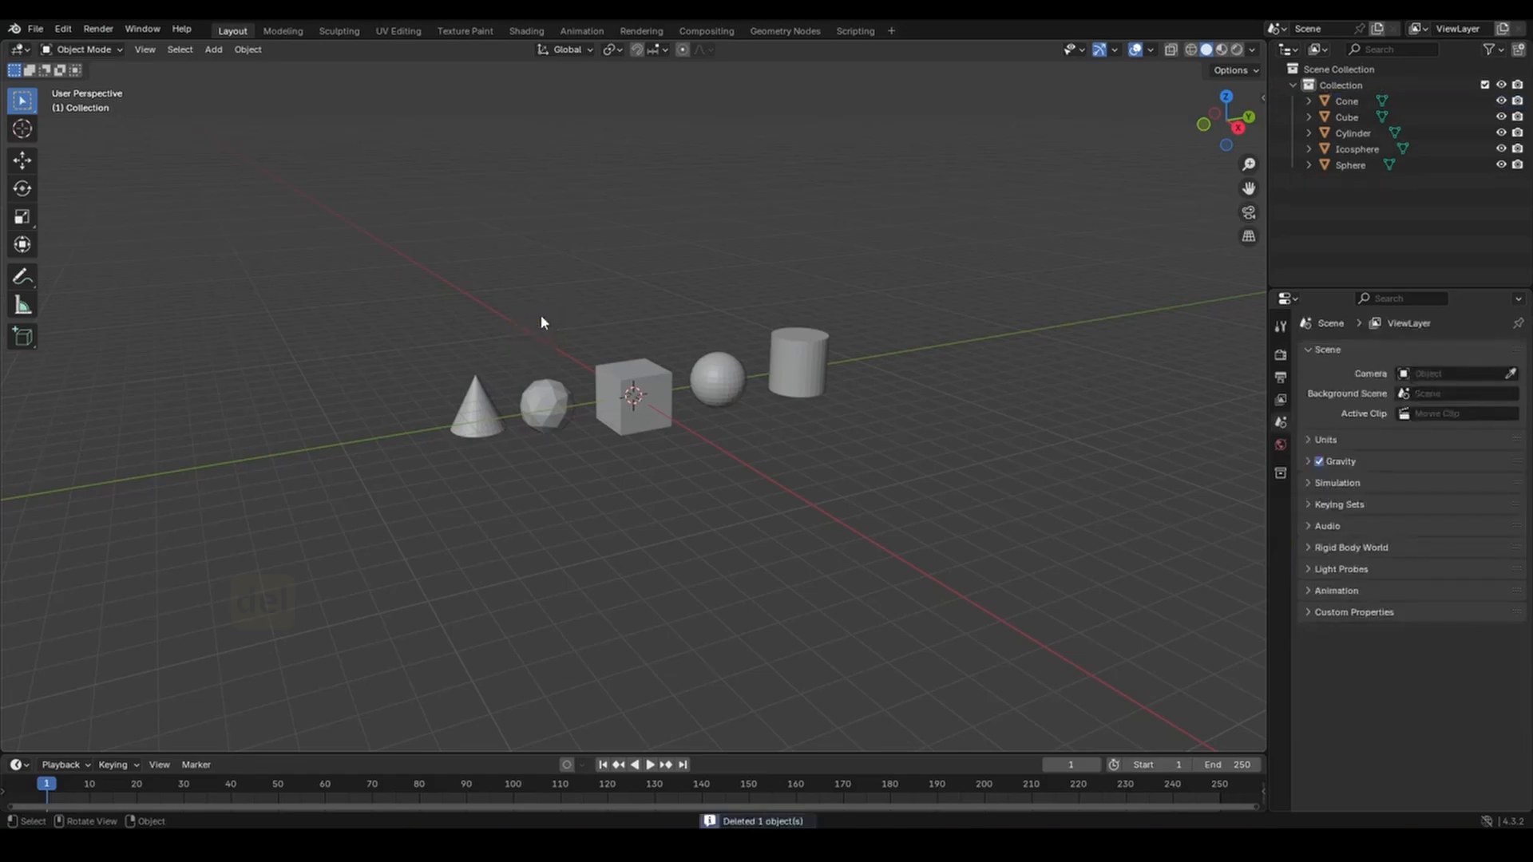
middle_click_drag(549, 314, 675, 471)
scroll(661, 438, "up", 4)
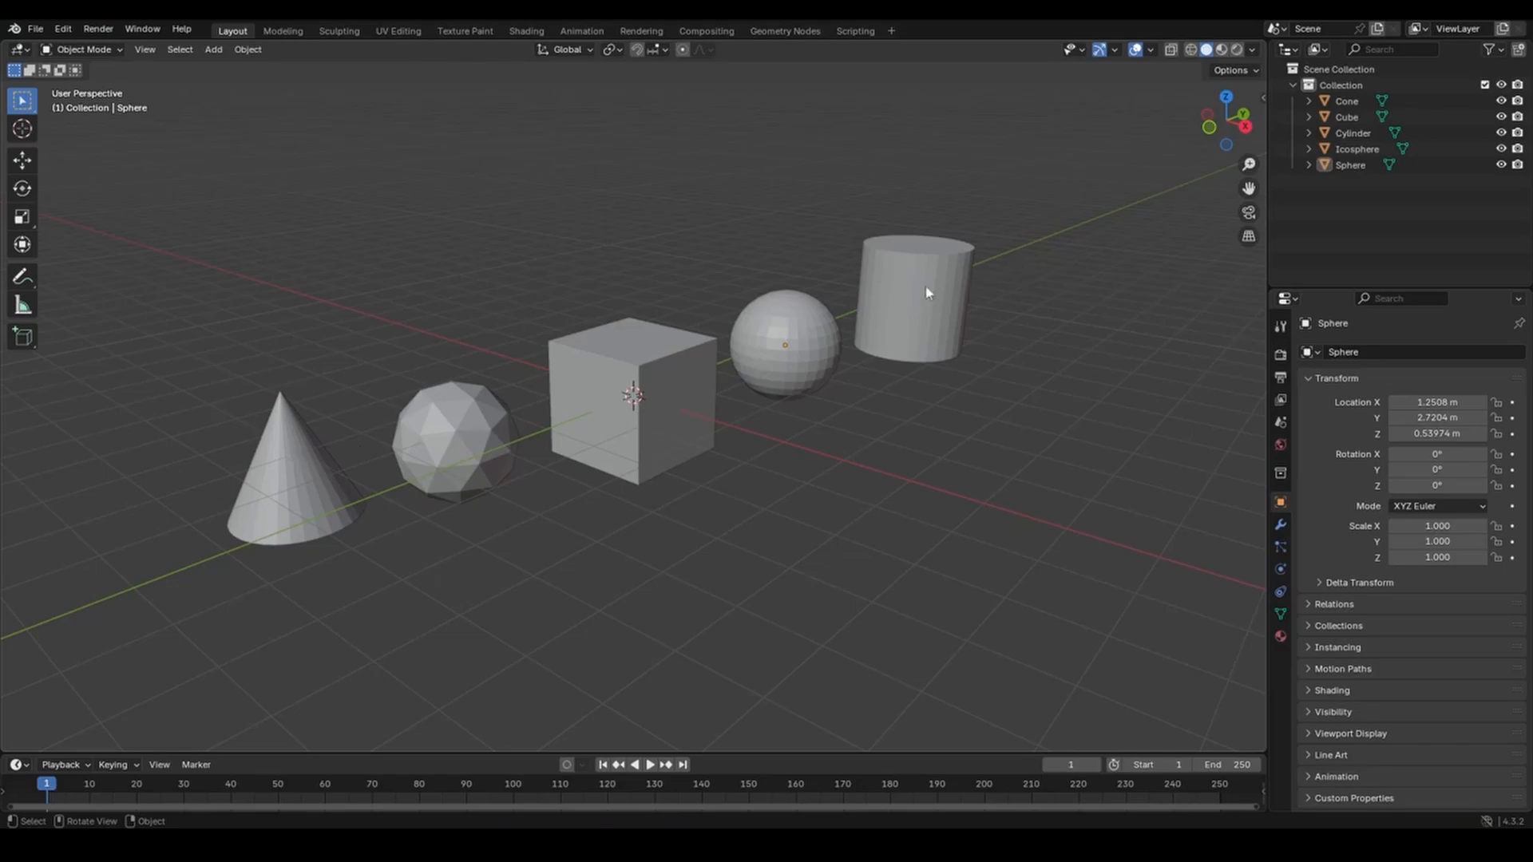
Apply Shade Smooth to the UV sphere, then undo it.
left_click(781, 327)
middle_click_drag(784, 335, 741, 356)
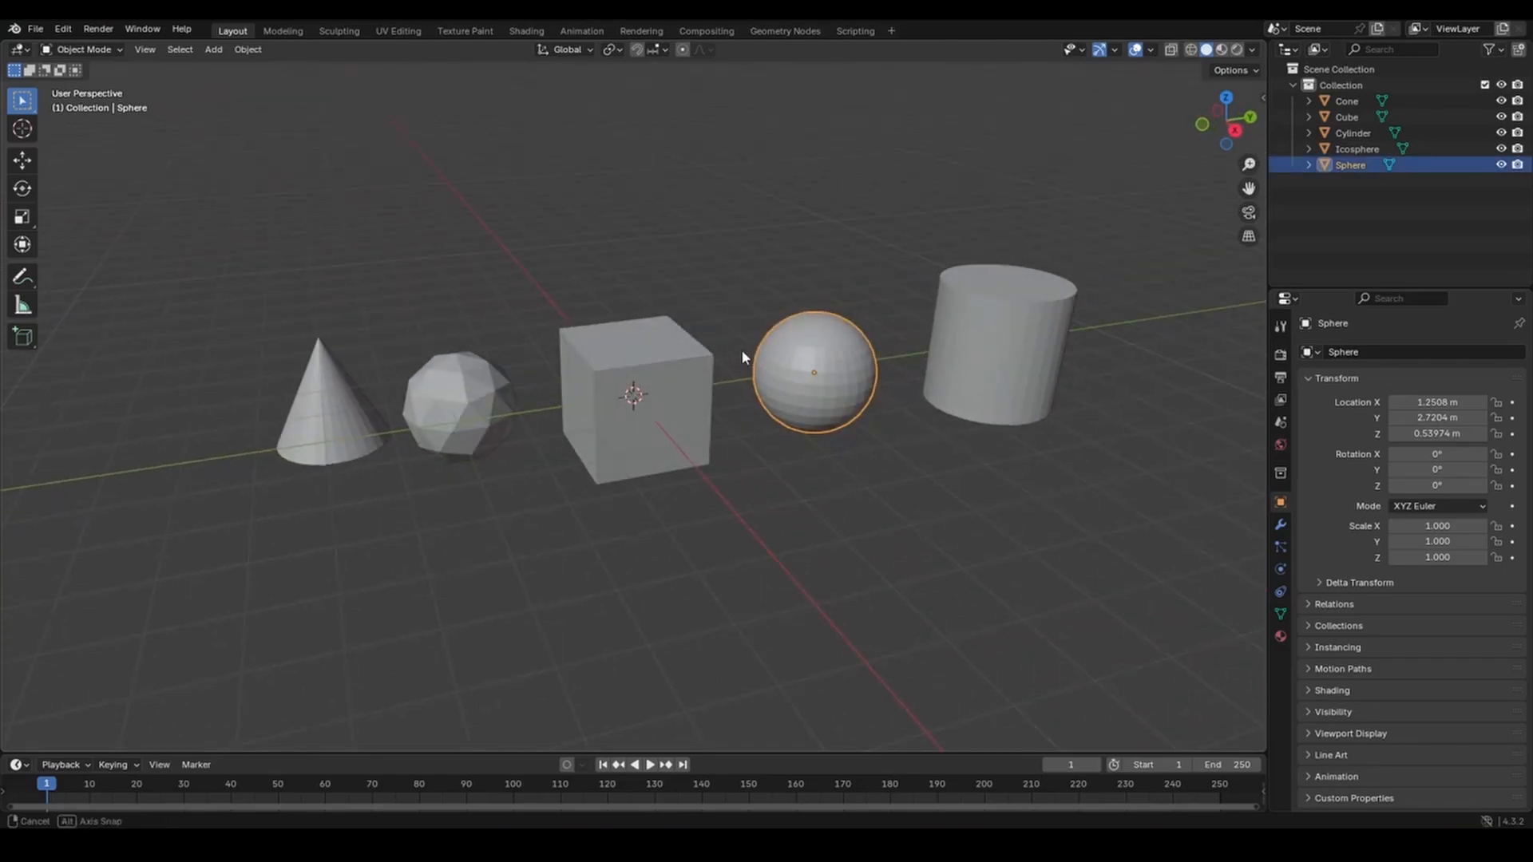
right_click(803, 338)
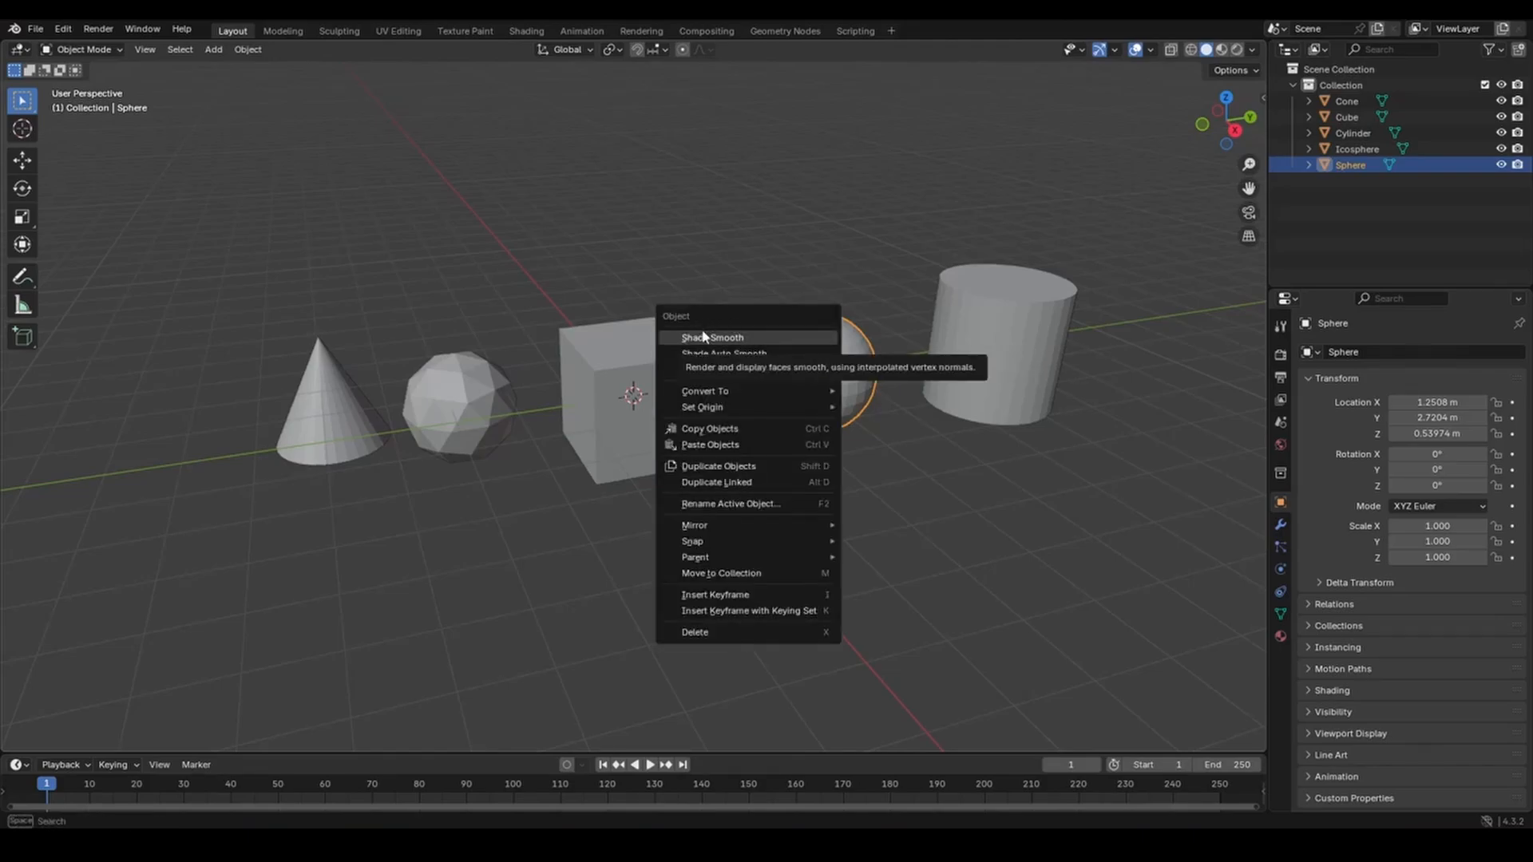
left_click(769, 337)
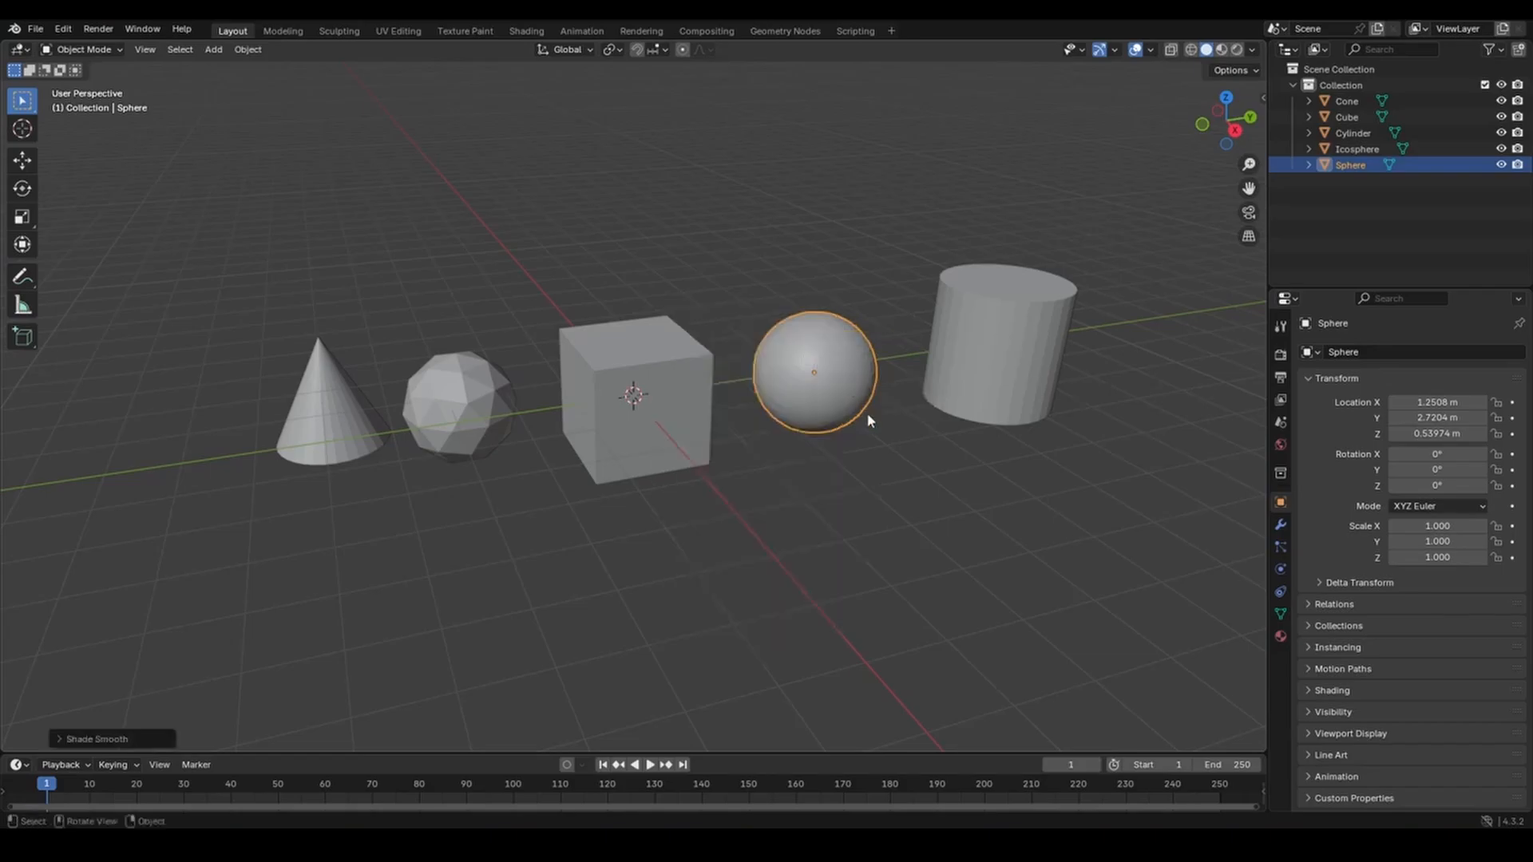
scroll(881, 443, "up", 3)
mouse_move(966, 466)
middle_mouse_down()
mouse_move(953, 471)
mouse_move(975, 472)
middle_mouse_up()
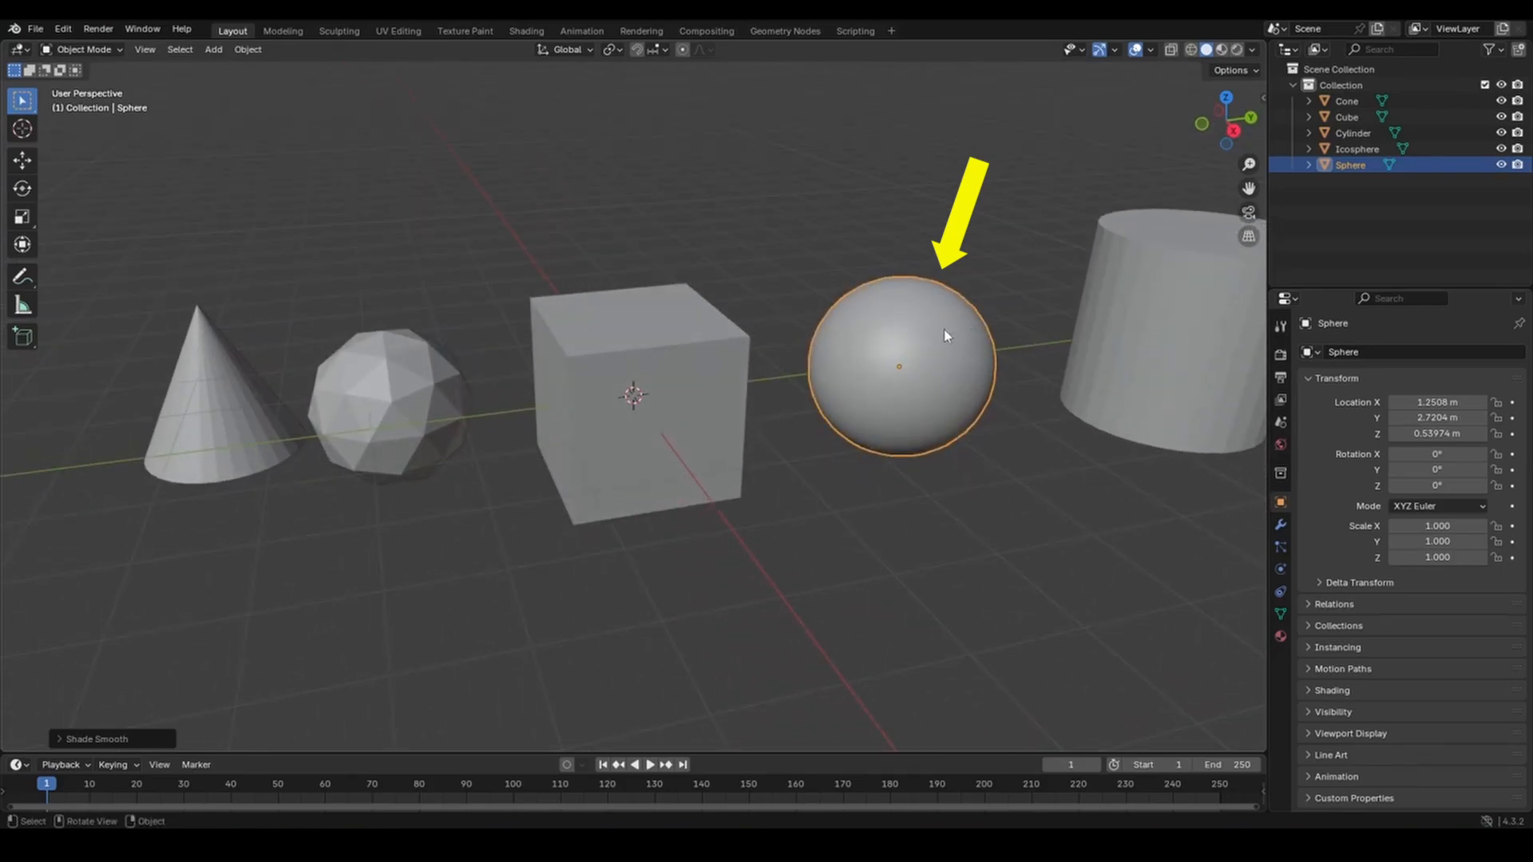
key("ctrl+z")
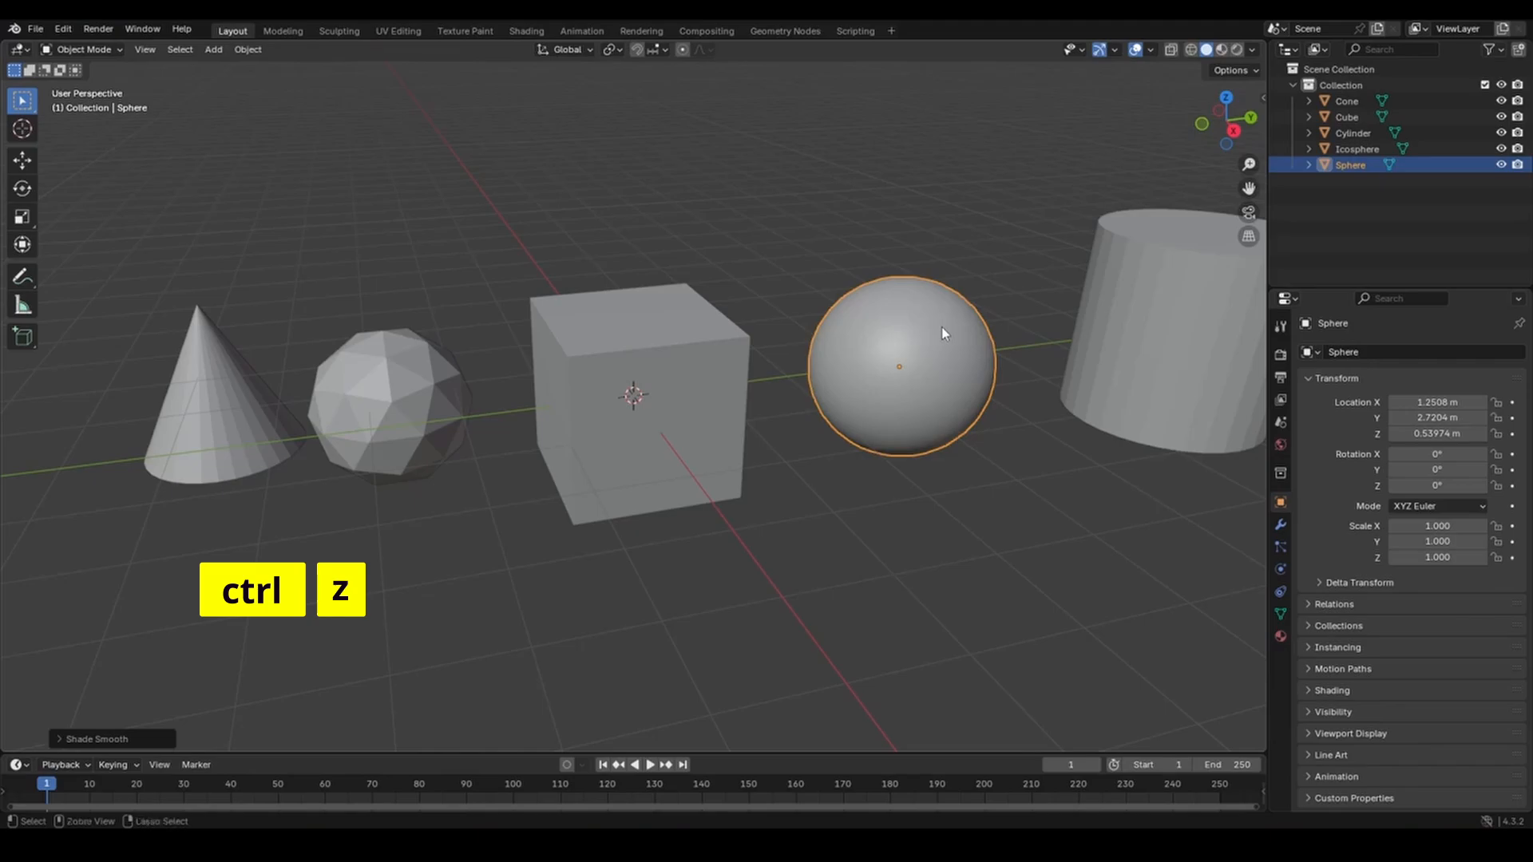
key("ctrl+z")
Zoom in and reapply Shade Smooth to the UV sphere, orbiting to inspect it.
scroll(942, 327, "up", 2)
middle_click_drag(706, 371, 708, 448)
scroll(649, 380, "up", 5)
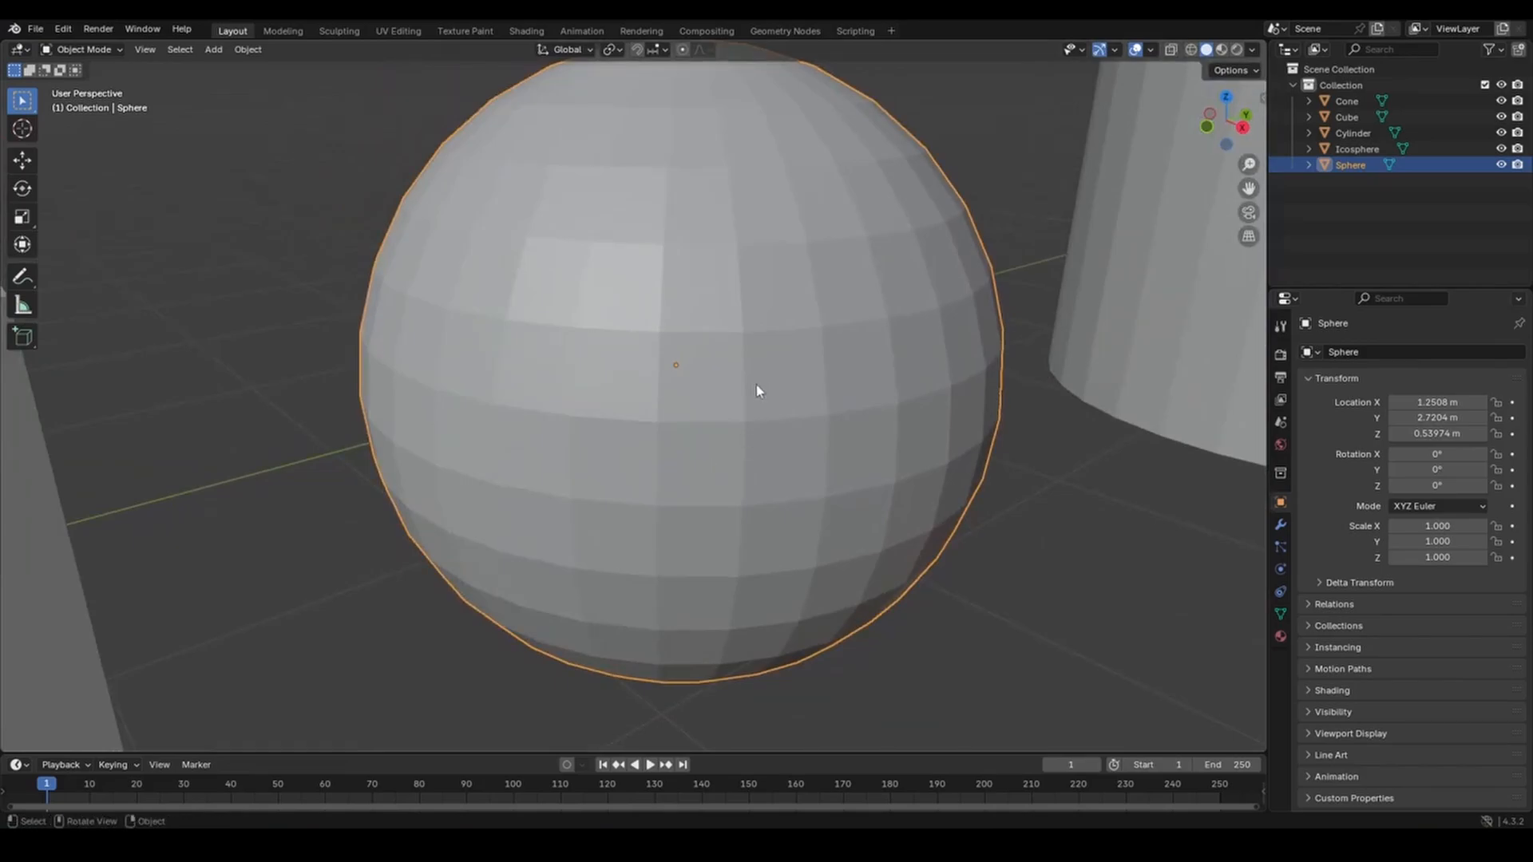
right_click(724, 345)
left_click(711, 347)
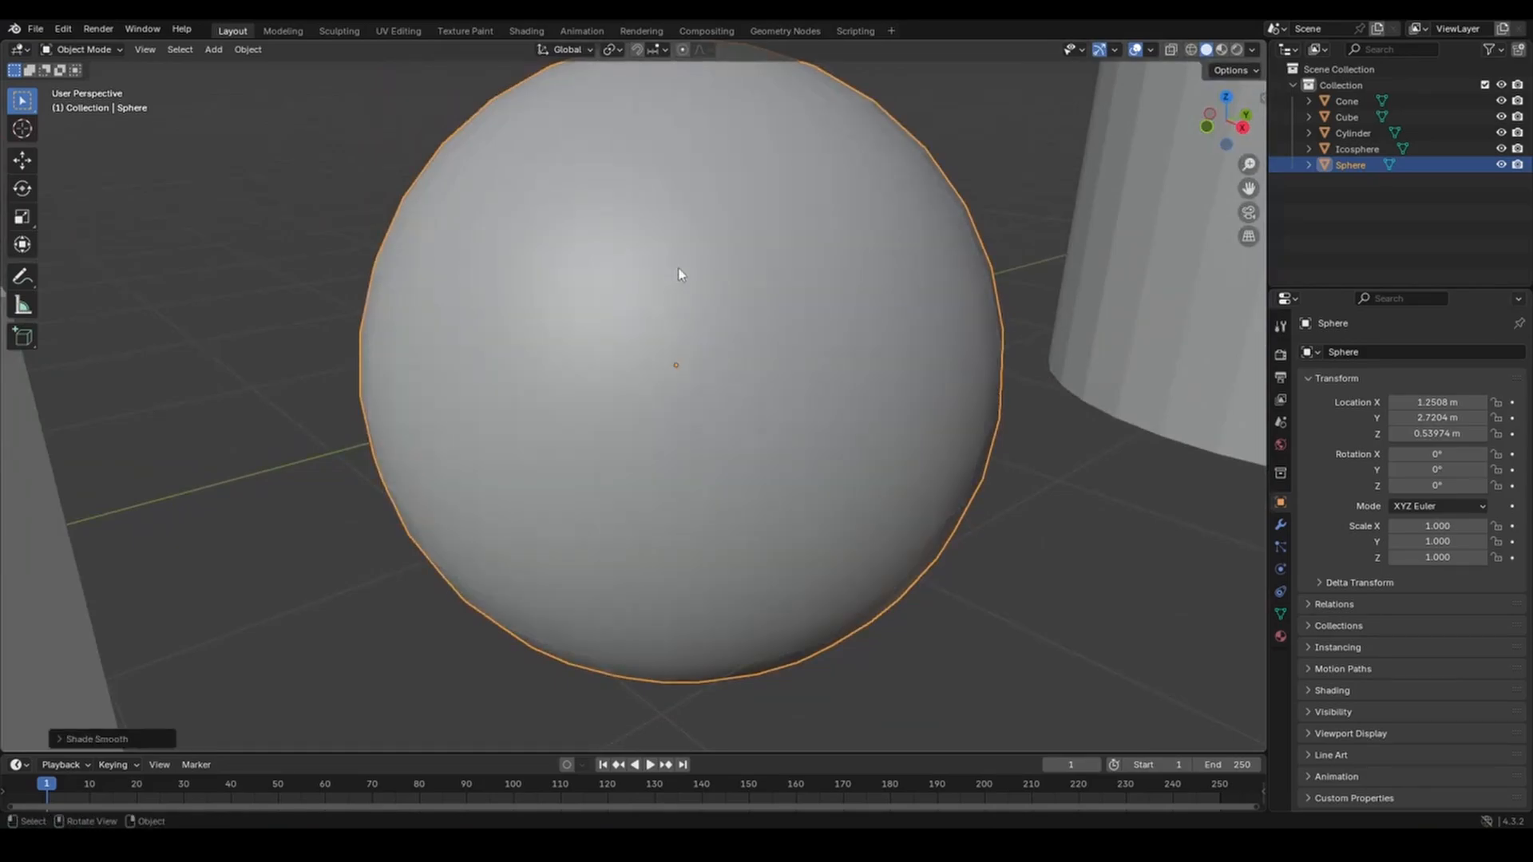
mouse_move(820, 480)
middle_mouse_down()
mouse_move(683, 452)
mouse_move(581, 477)
mouse_move(749, 499)
mouse_move(785, 459)
mouse_move(793, 479)
middle_mouse_up()
scroll(752, 431, "down", 5)
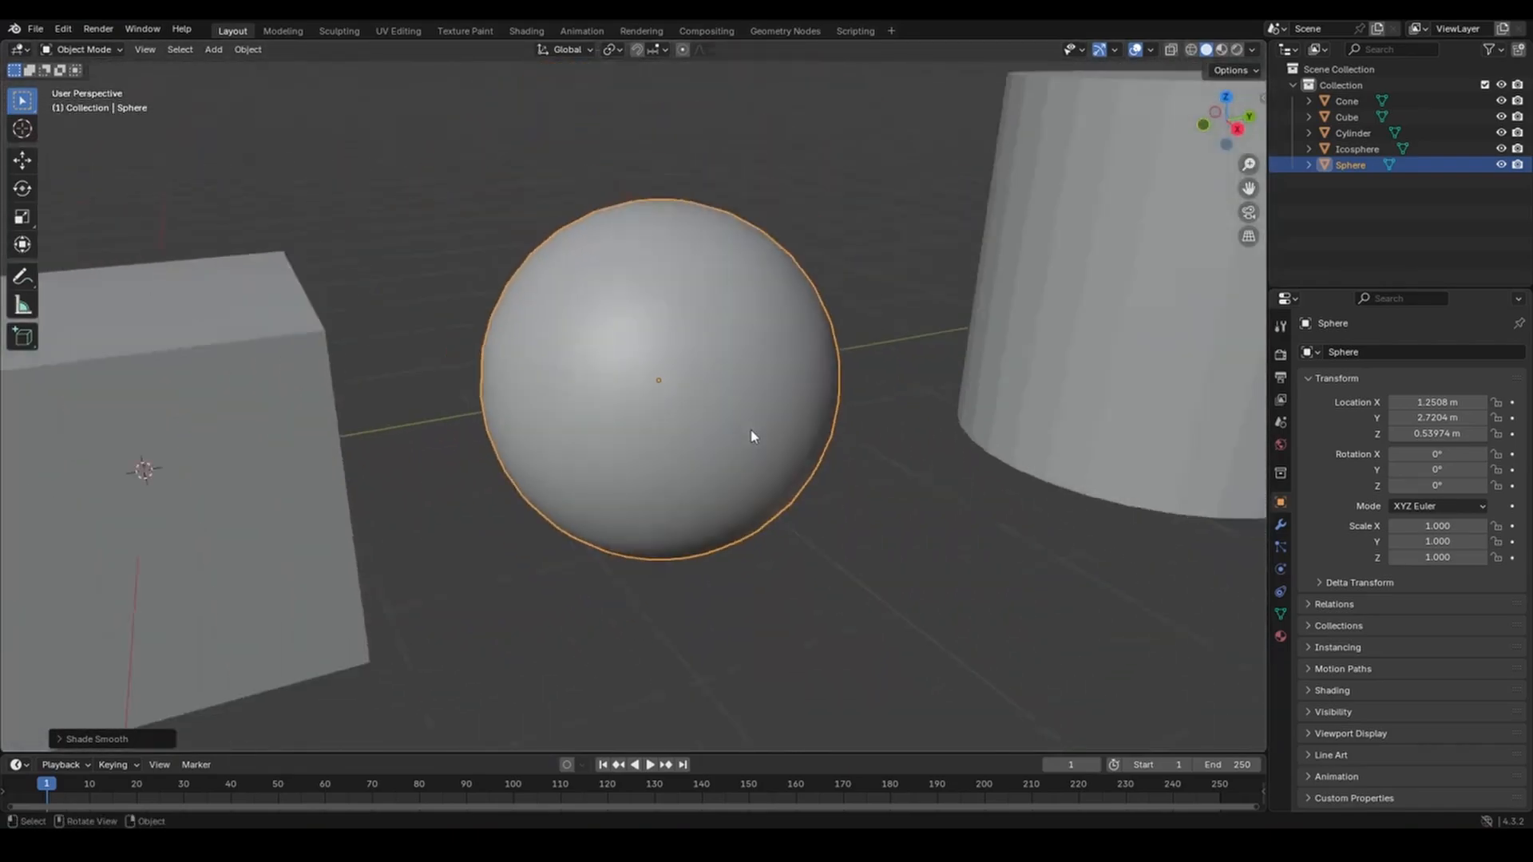
scroll(741, 433, "down", 1)
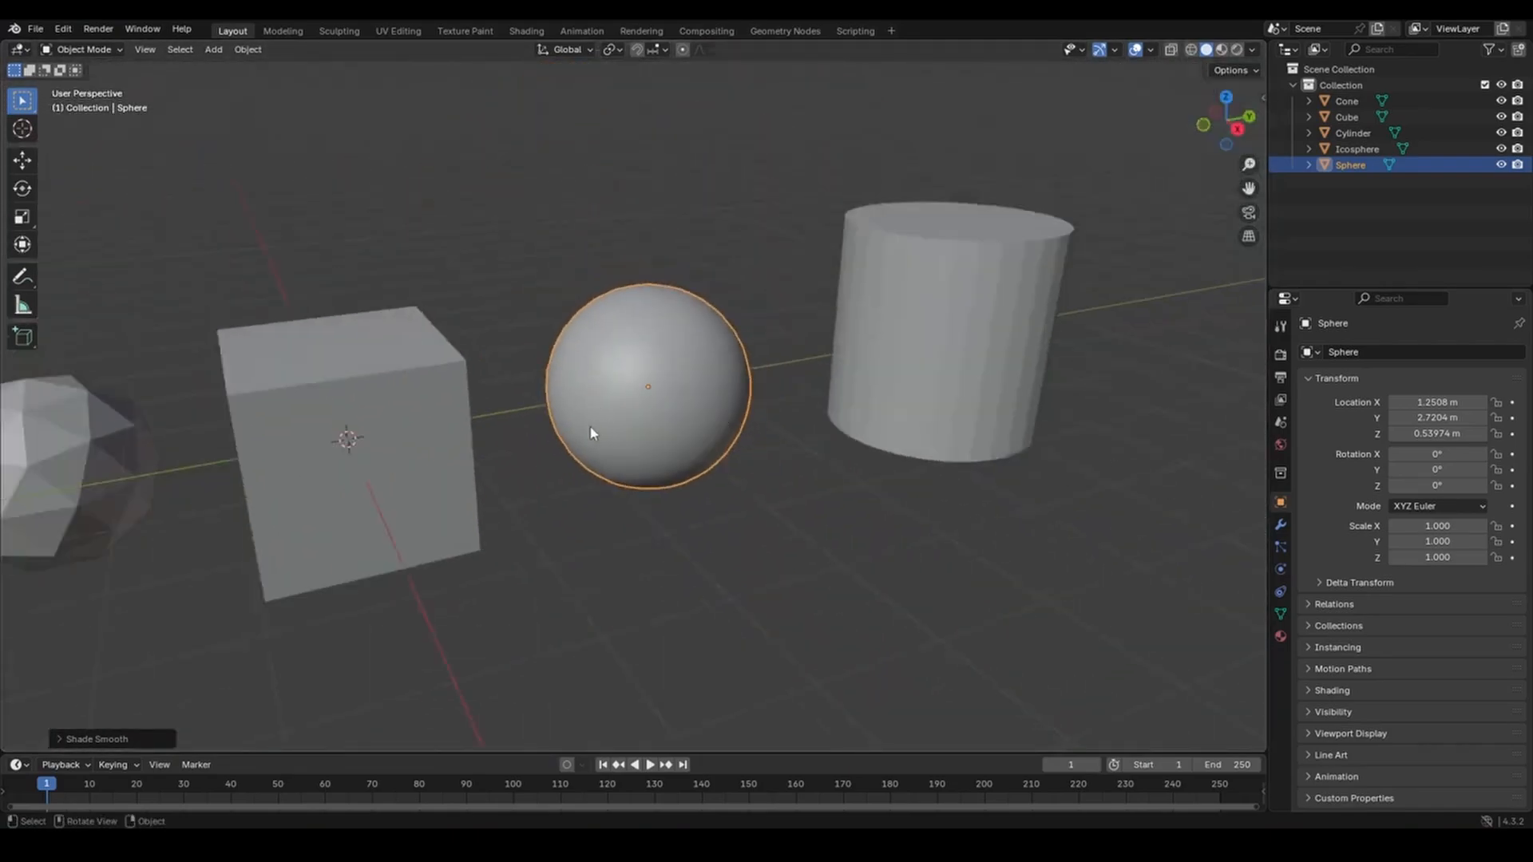
middle_click_drag(700, 452, 696, 453)
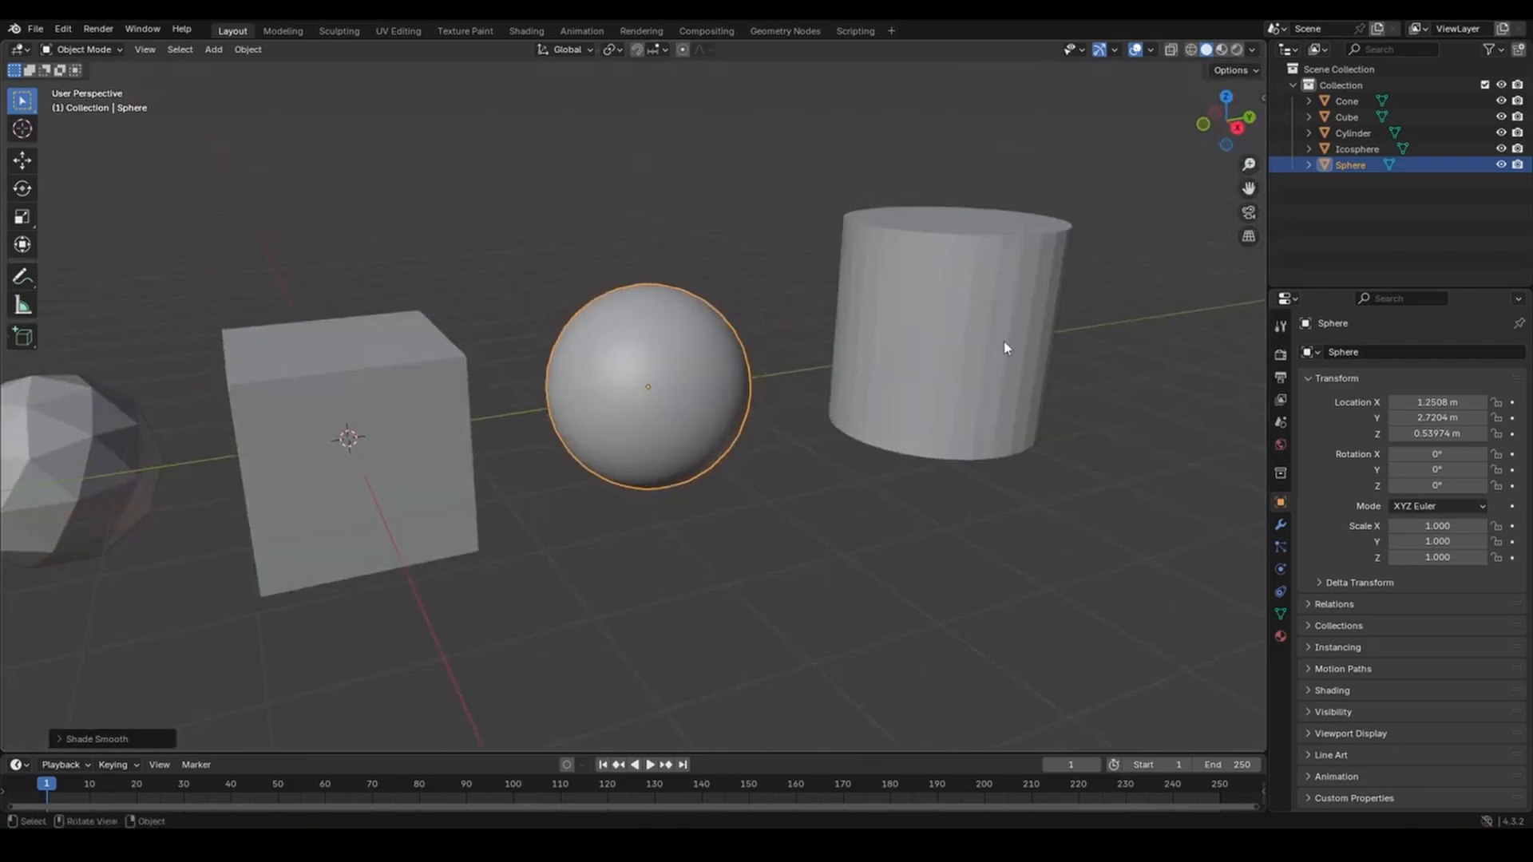
Select the cylinder and apply Shade Smooth to it.
left_click(910, 309)
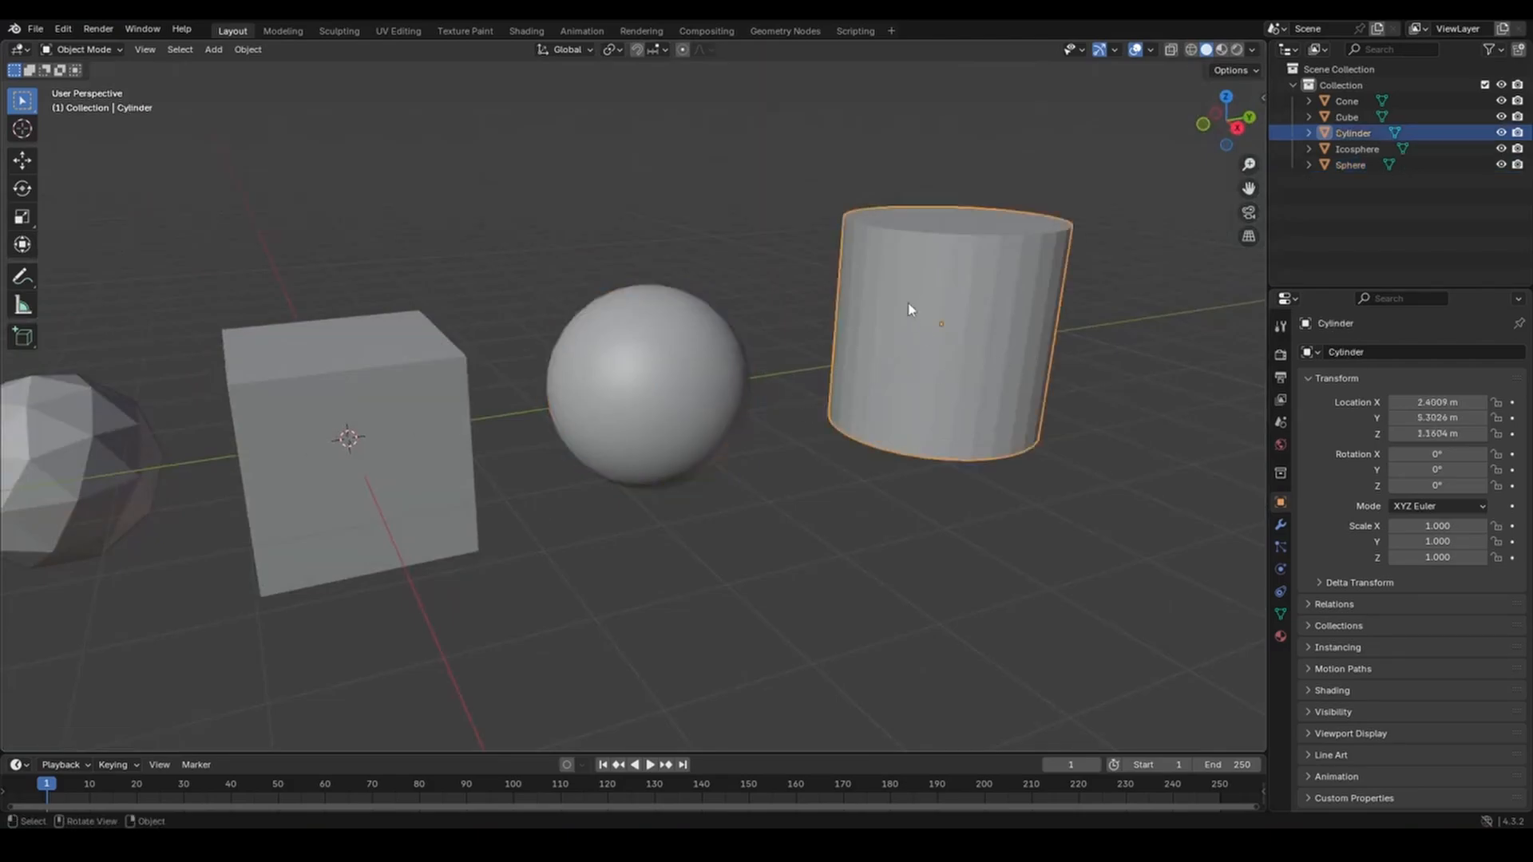
right_click(910, 309)
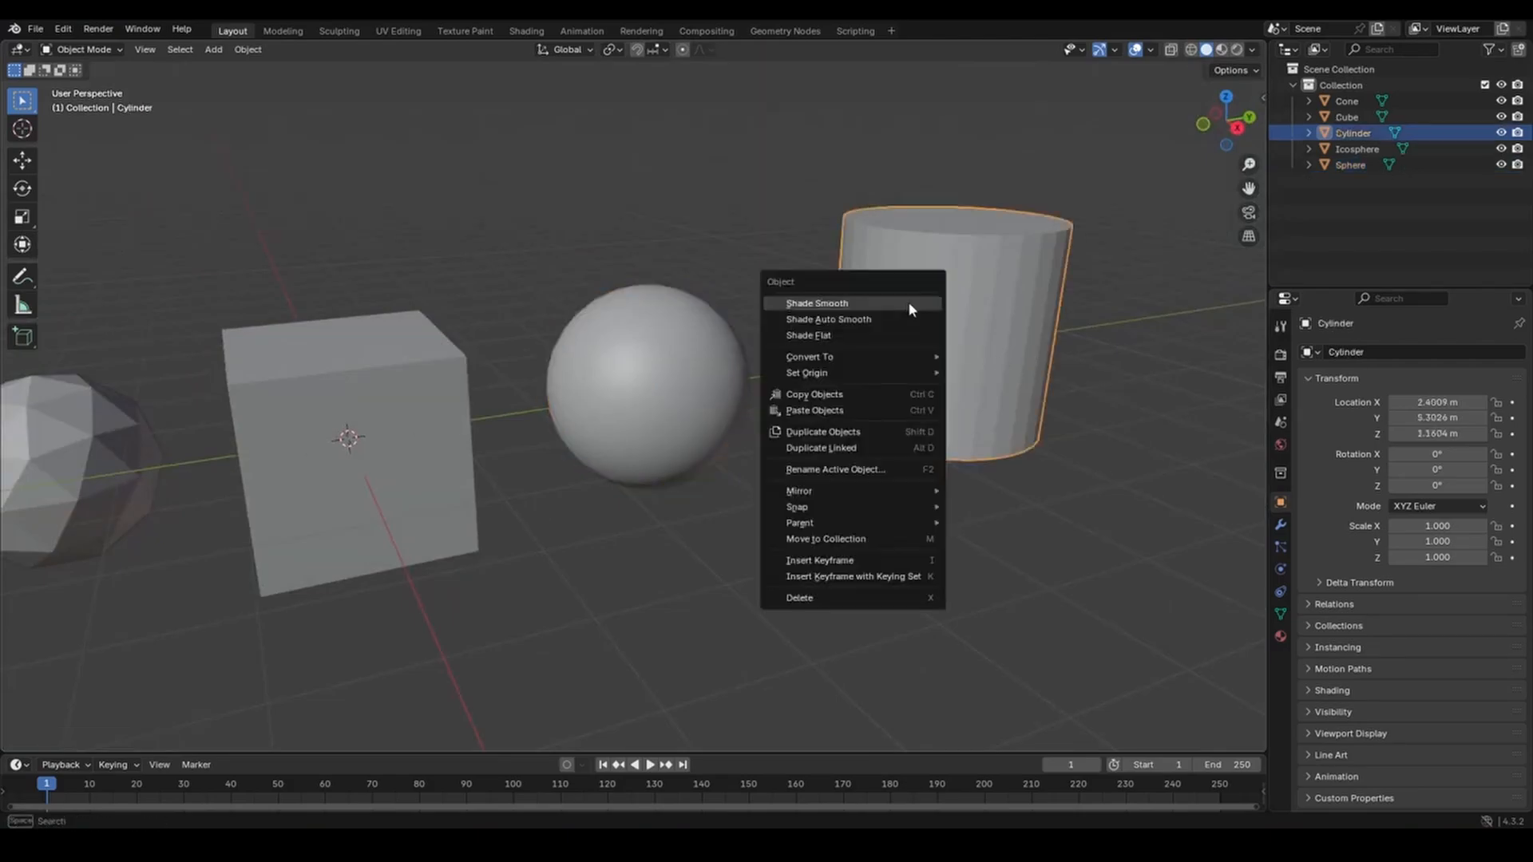
left_click(909, 304)
mouse_move(980, 327)
middle_mouse_down()
mouse_move(832, 382)
mouse_move(931, 386)
mouse_move(994, 331)
middle_mouse_up()
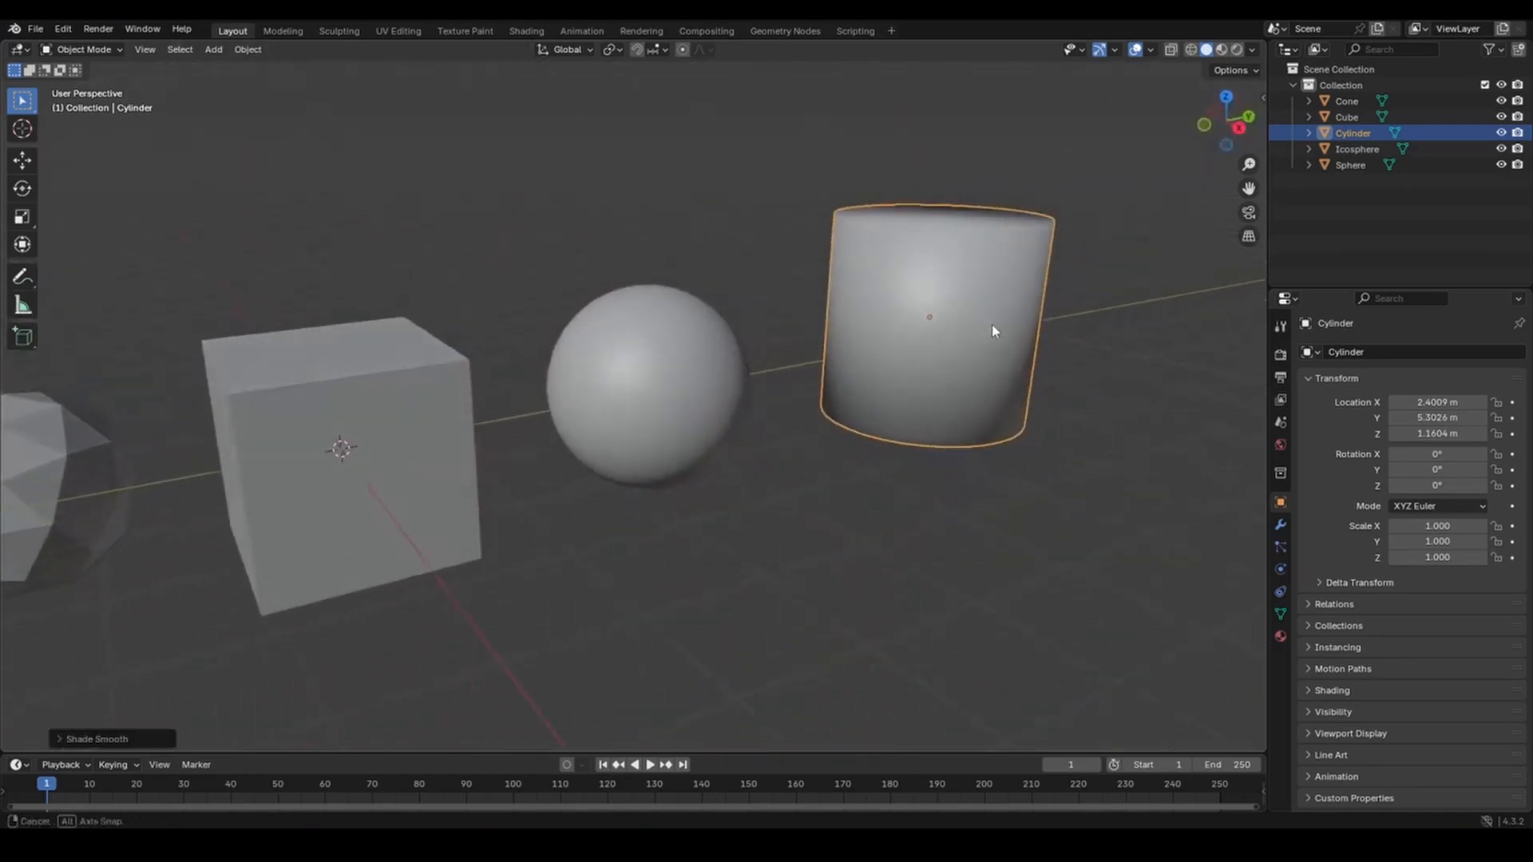
Try Shade Auto Smooth on the cylinder, then undo it.
right_click(940, 292)
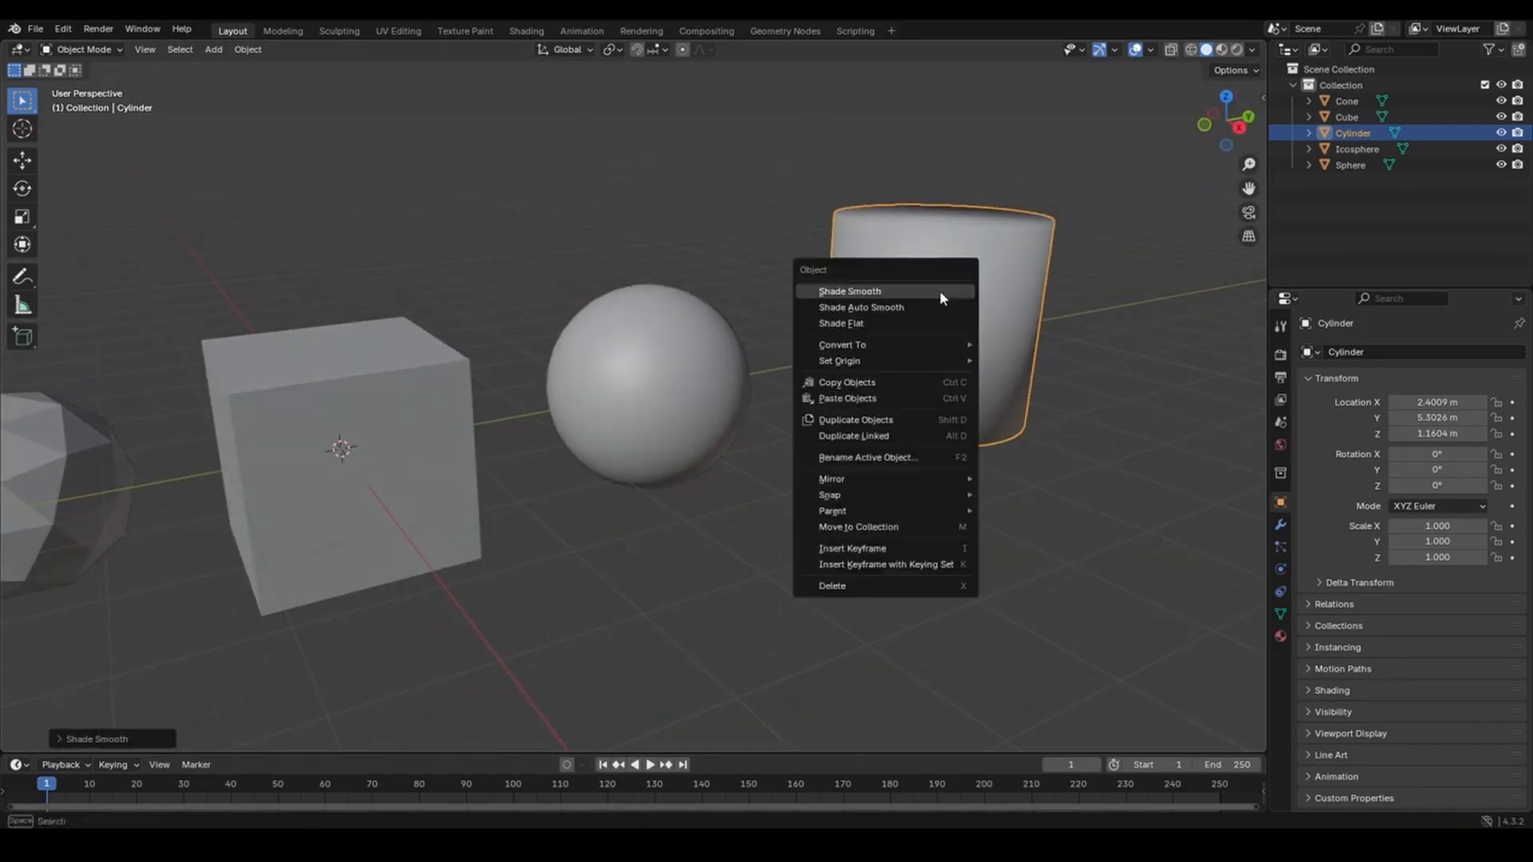
left_click(942, 314)
middle_click_drag(968, 312, 937, 336)
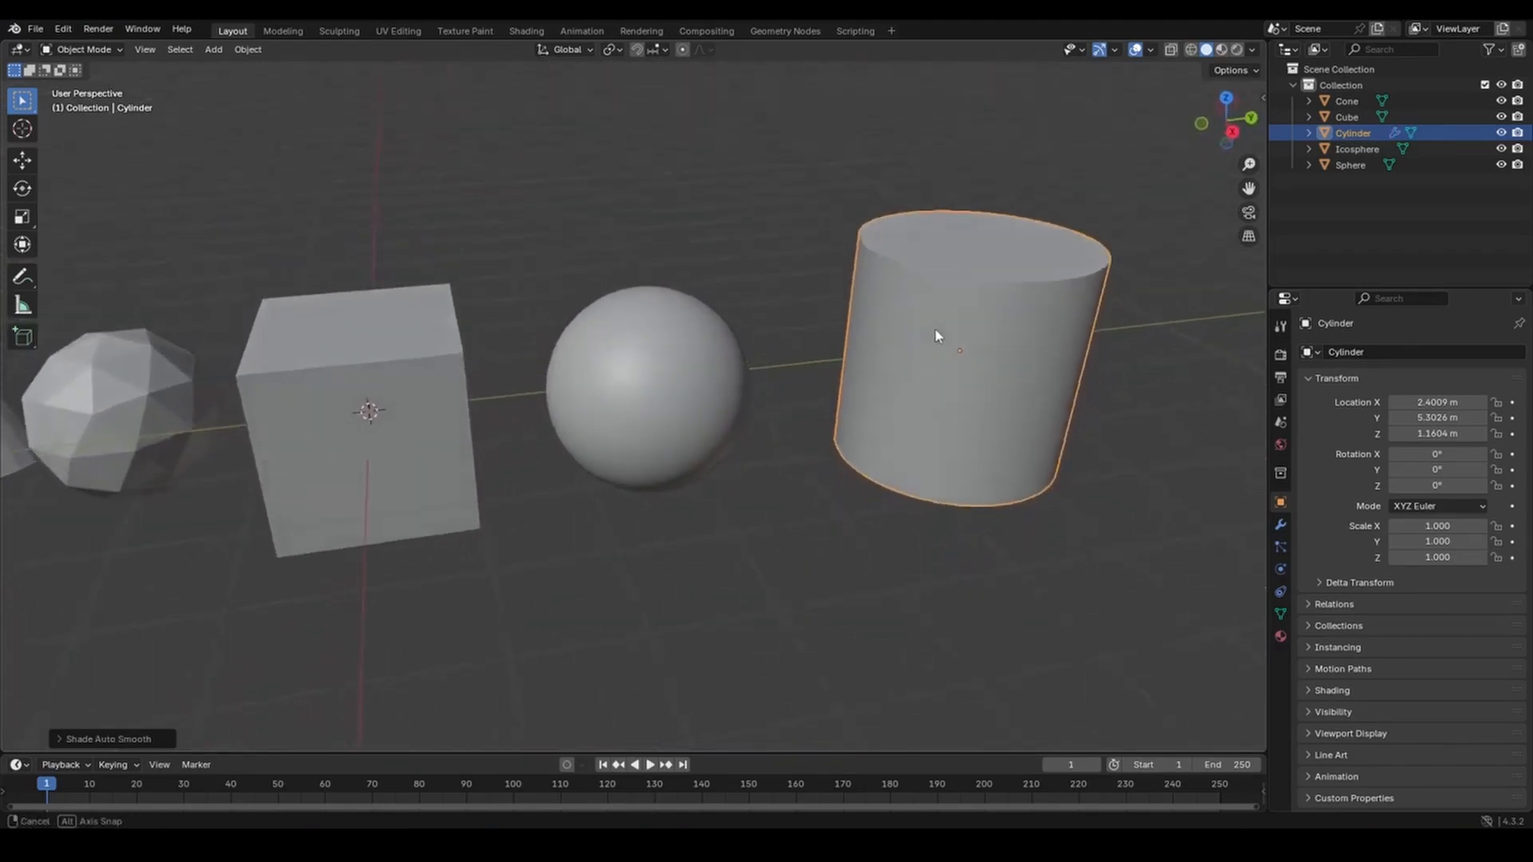
key("ctrl+z")
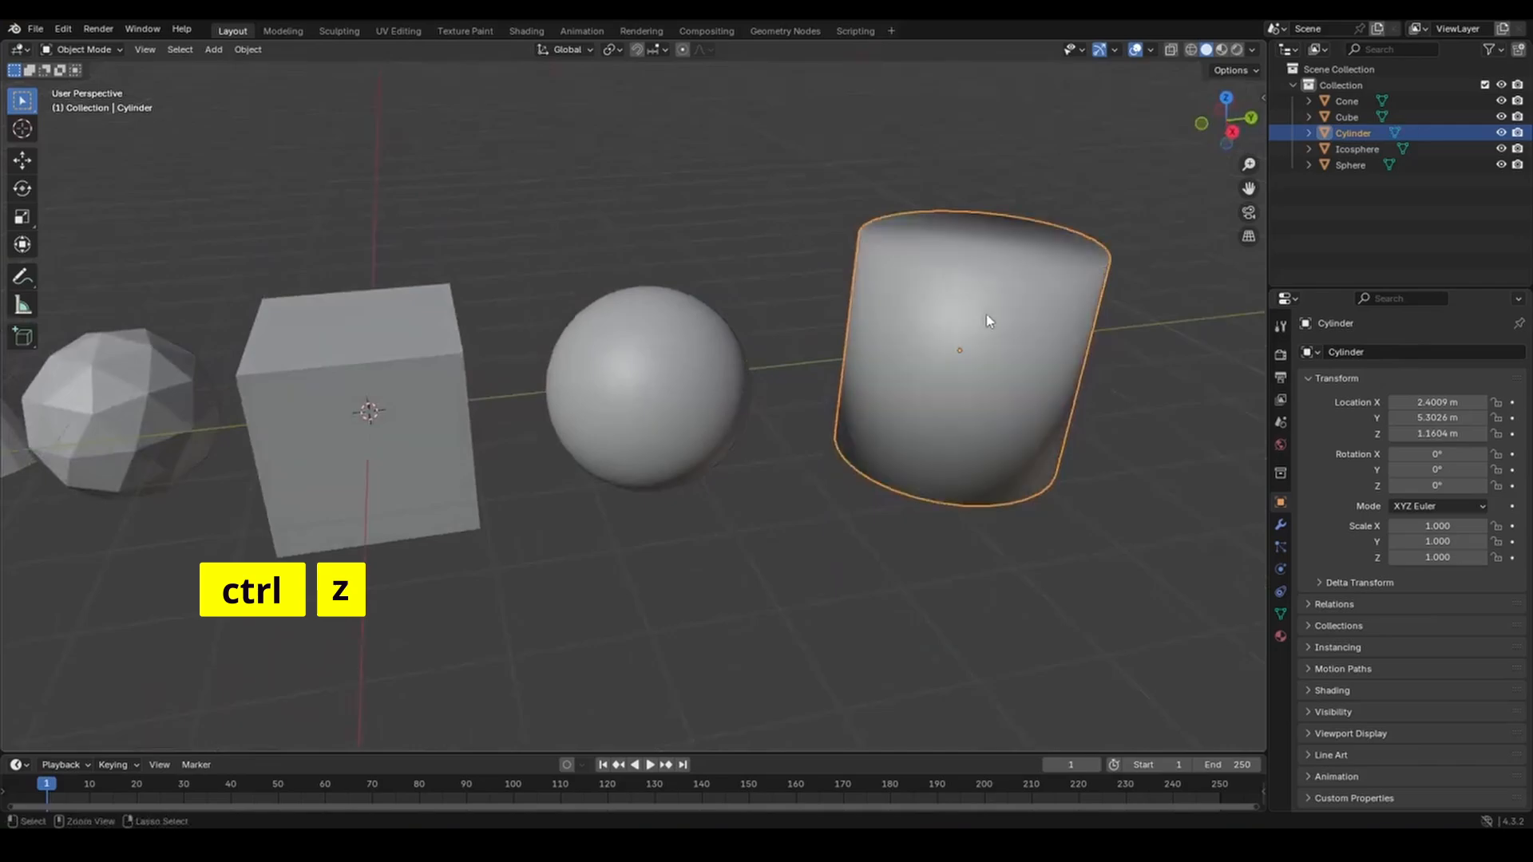
mouse_move(979, 337)
middle_mouse_down()
mouse_move(924, 356)
mouse_move(873, 320)
mouse_move(891, 311)
mouse_move(849, 352)
mouse_move(817, 356)
mouse_move(976, 328)
middle_mouse_up()
Reapply Shade Auto Smooth to the cylinder, then revert it to Shade Flat.
right_click(1009, 294)
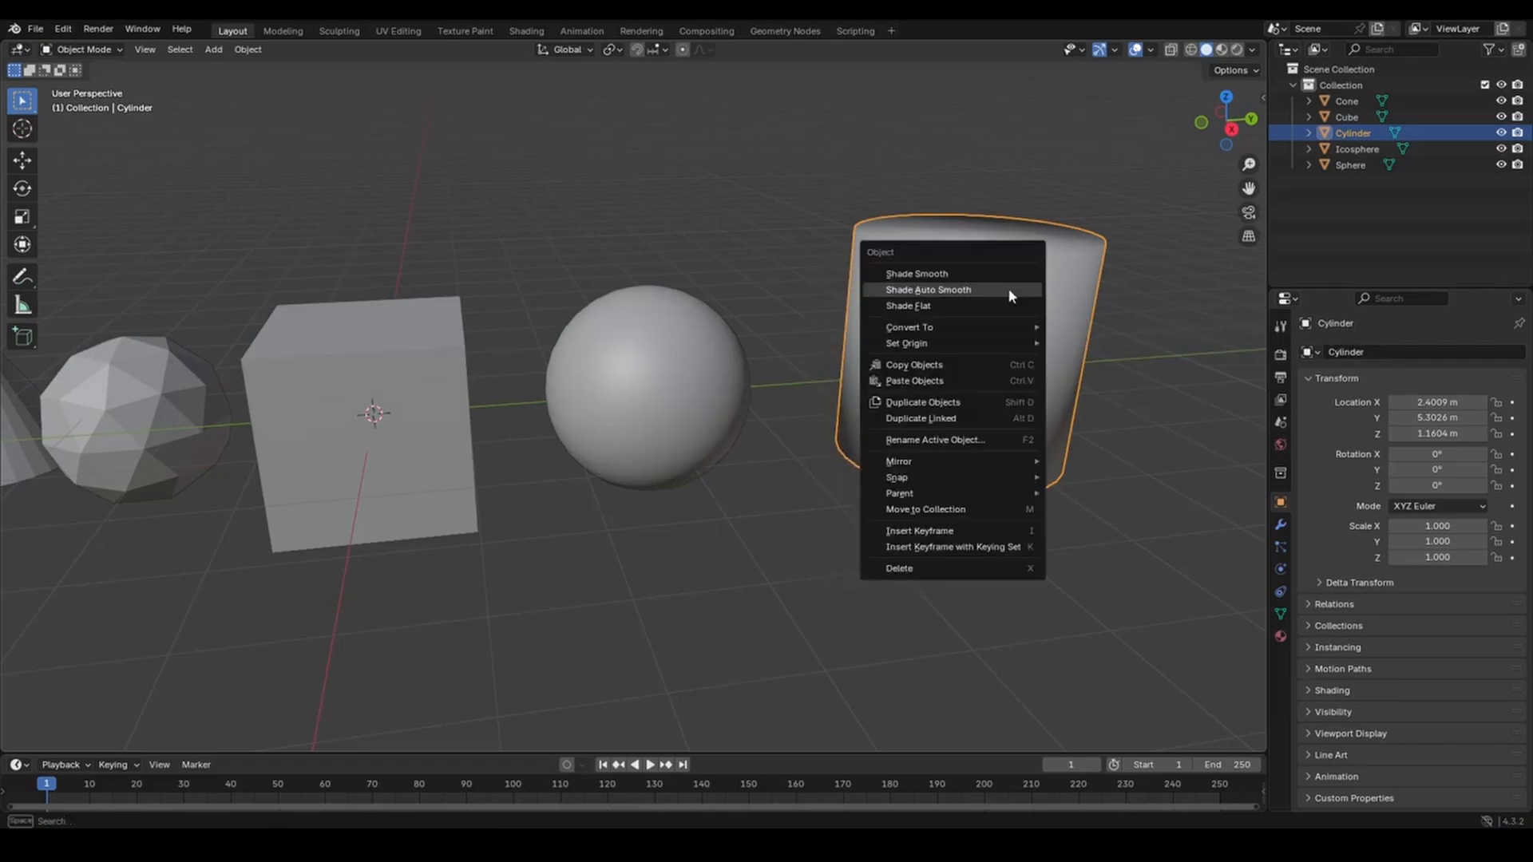
left_click(982, 290)
middle_click_drag(1004, 313, 949, 344)
right_click(949, 327)
left_click(933, 338)
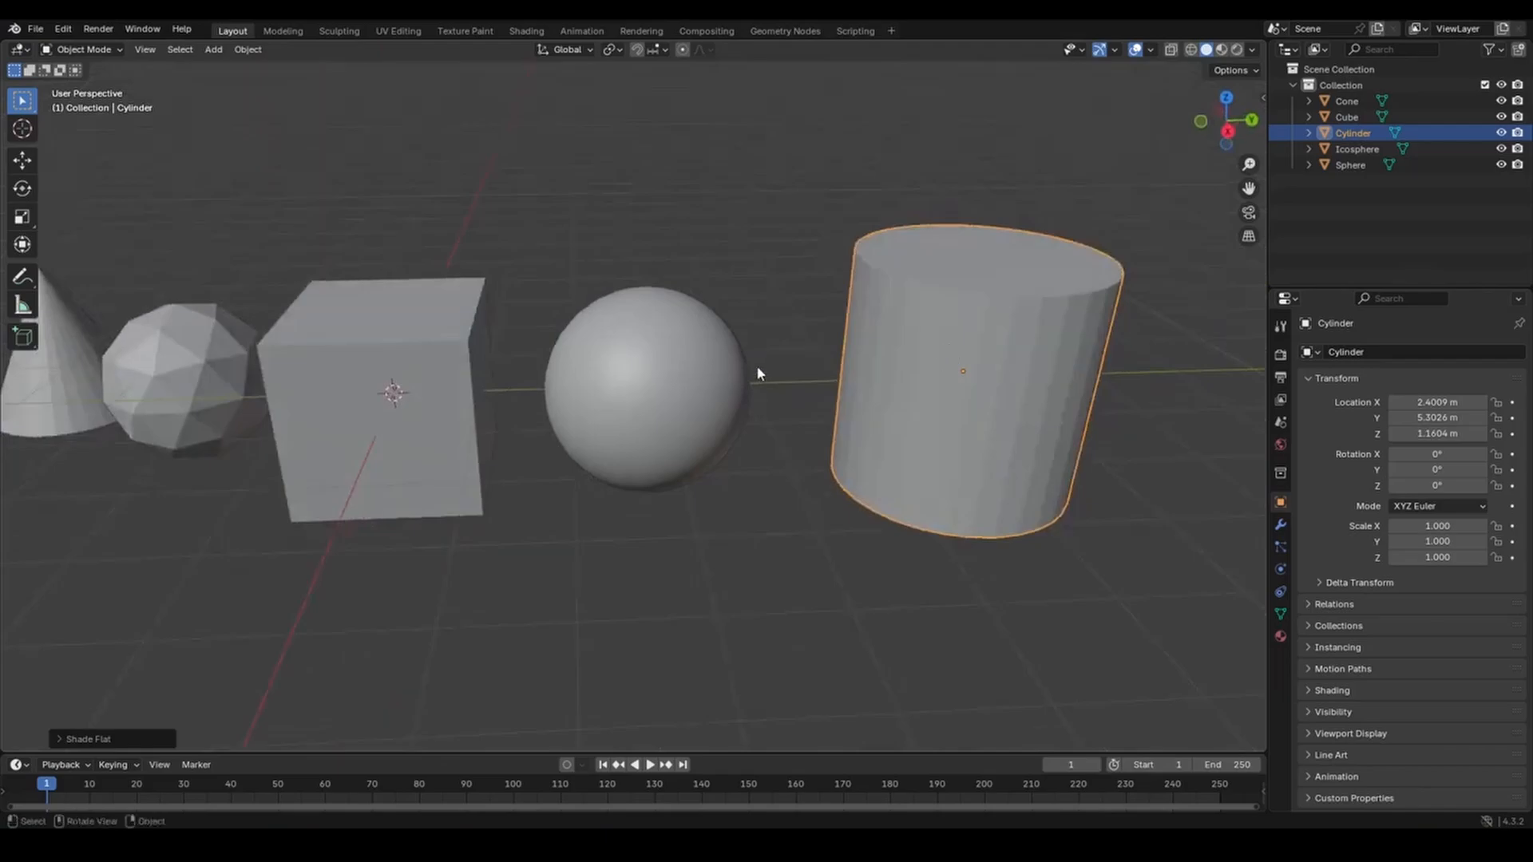
Settle on Shade Auto Smooth for the cylinder and pan over to the cone.
right_click(930, 325)
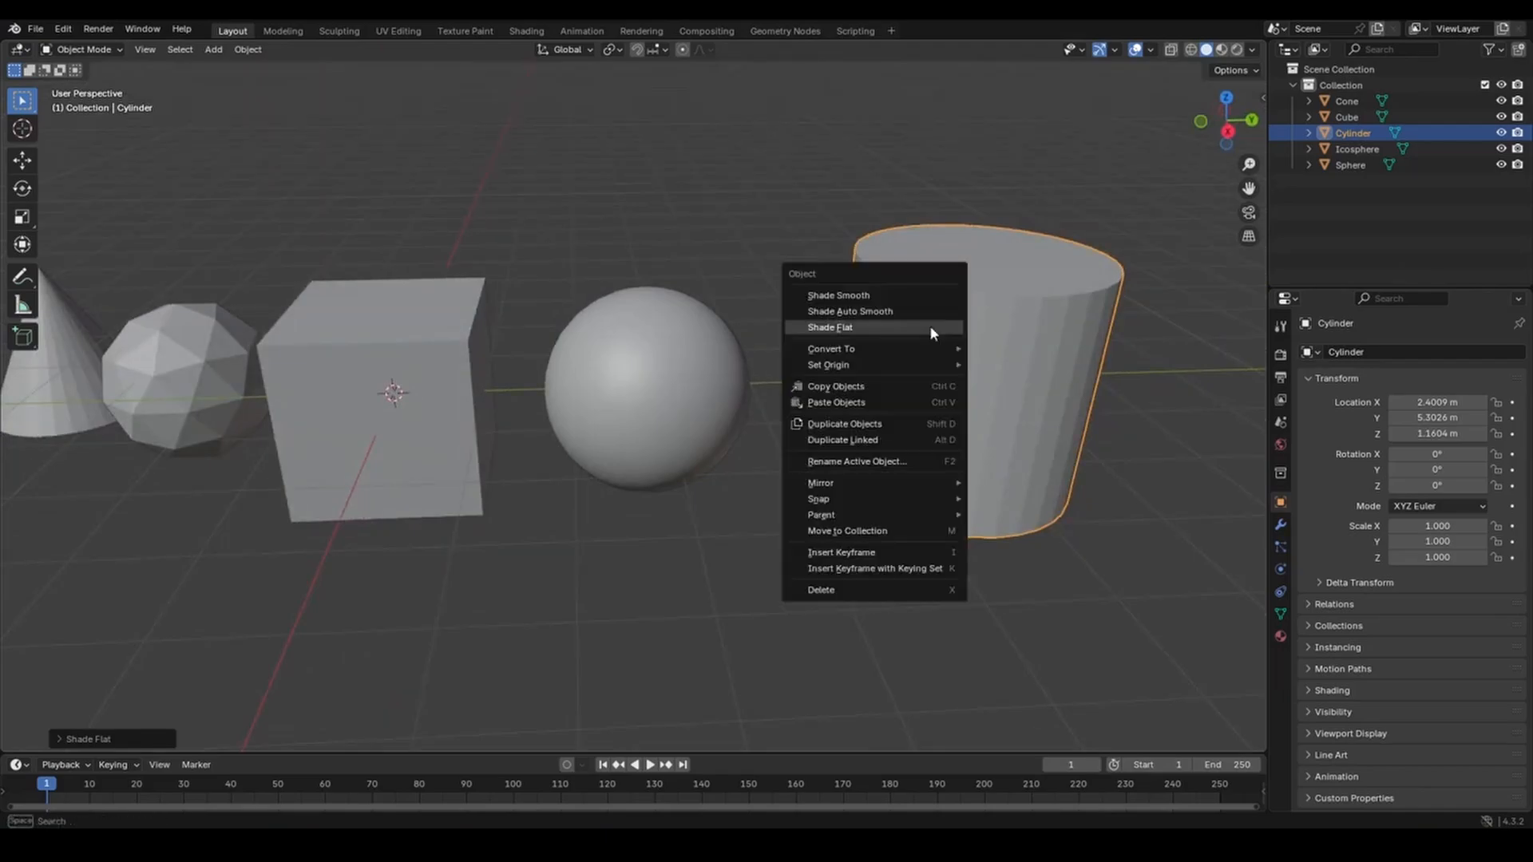
left_click(926, 313)
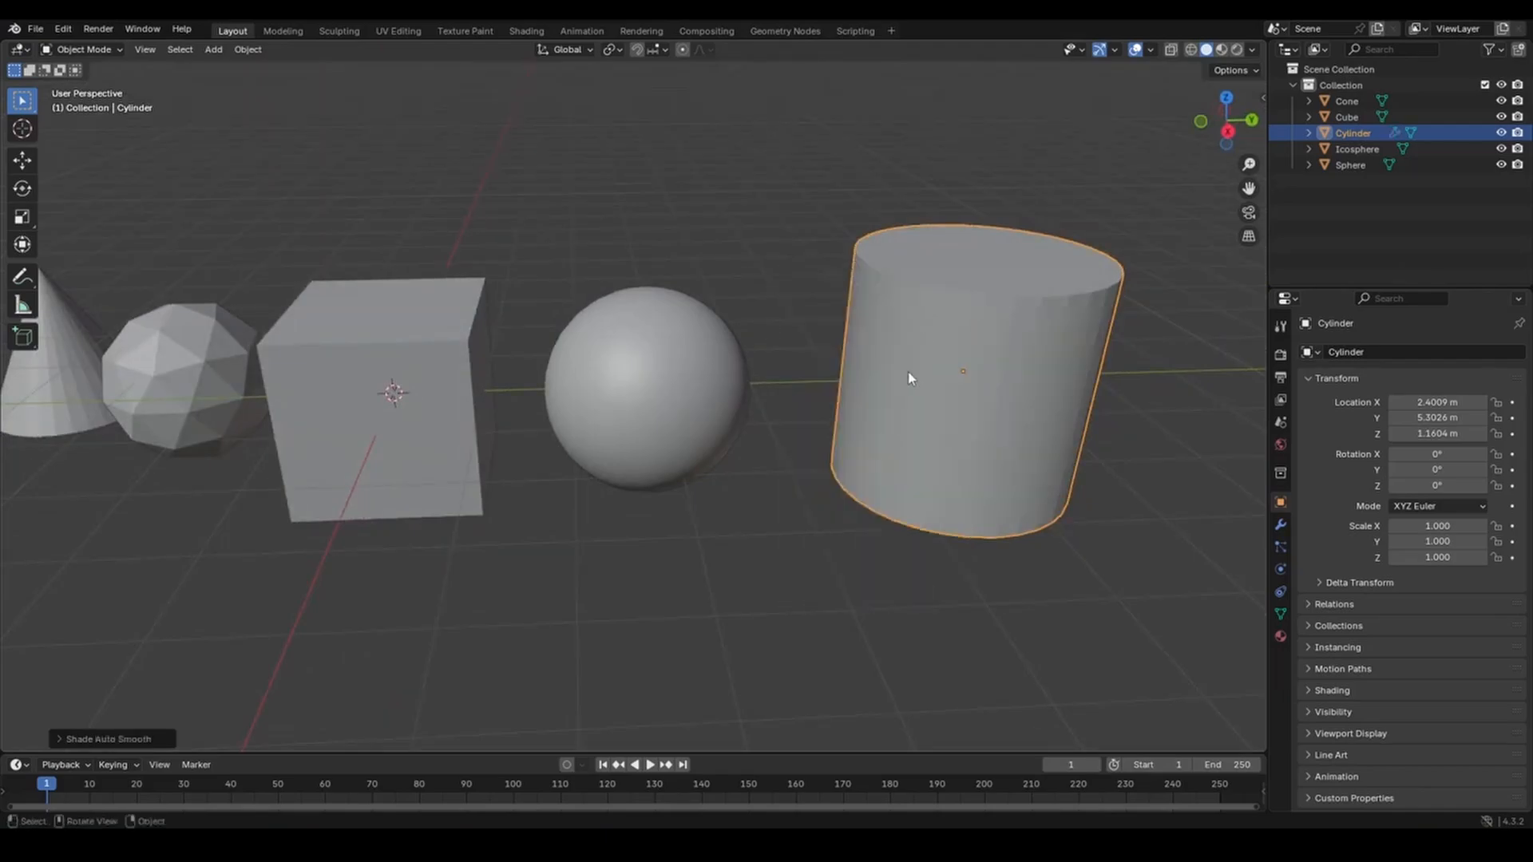
middle_click_drag(910, 375, 923, 372)
middle_click_drag(559, 523, 1176, 495, "shift")
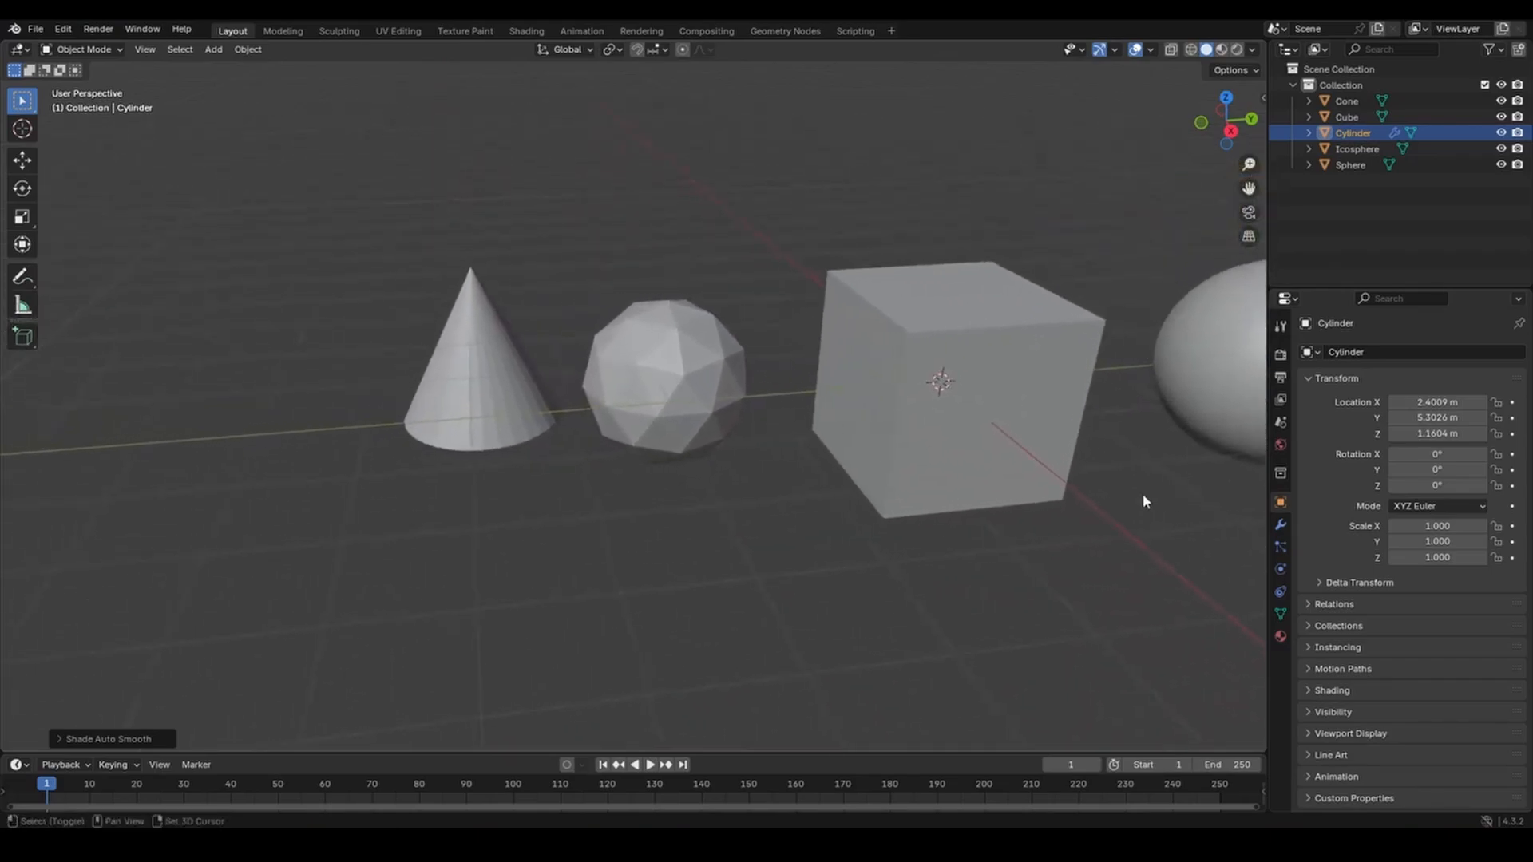
Apply Shade Smooth to the icosphere, inspect it, then select the cone.
left_click(669, 361)
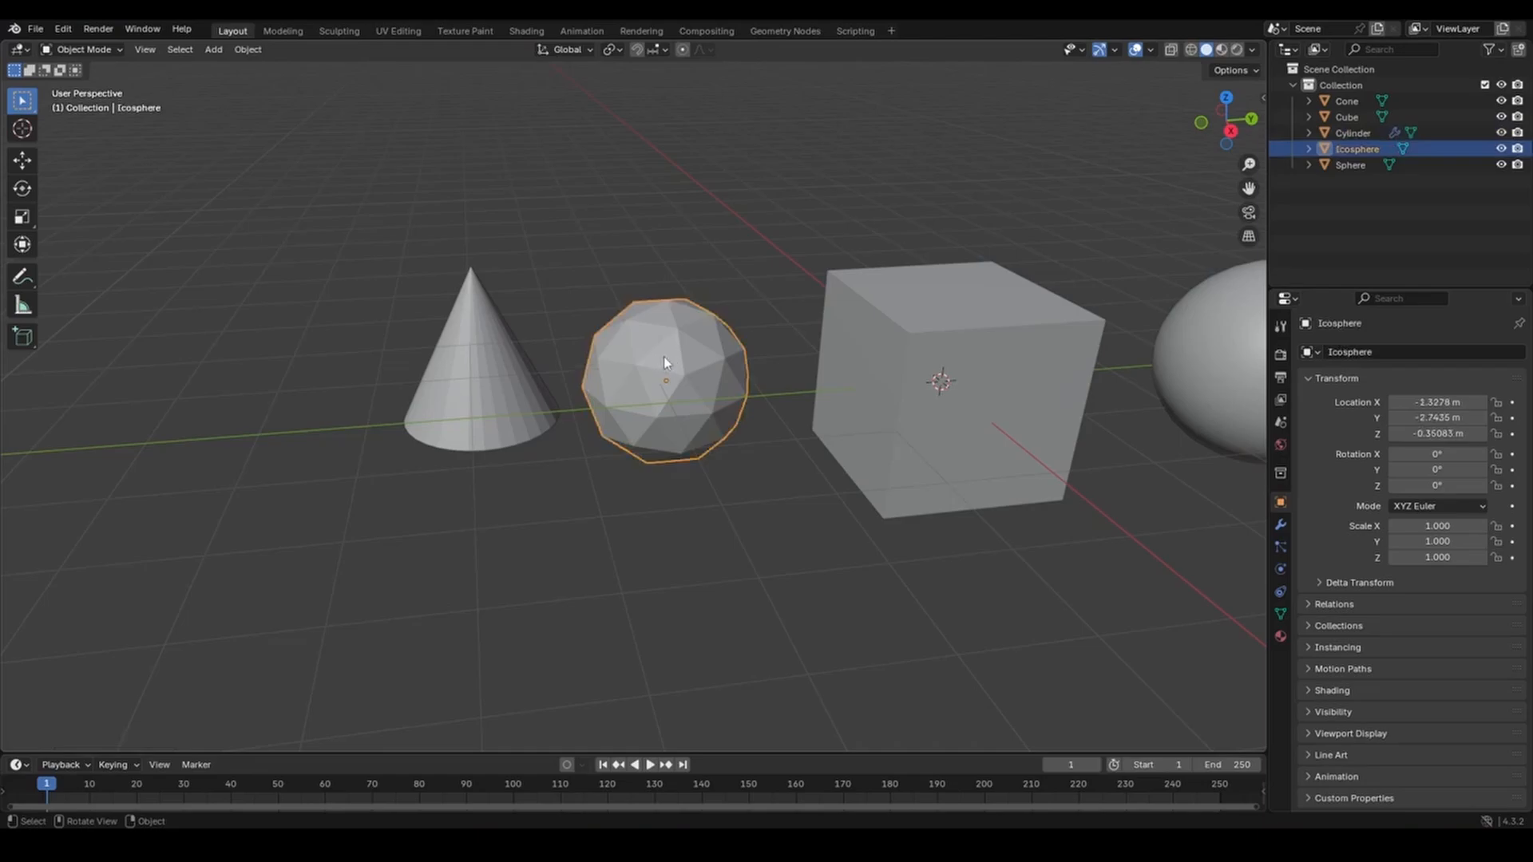
right_click(663, 357)
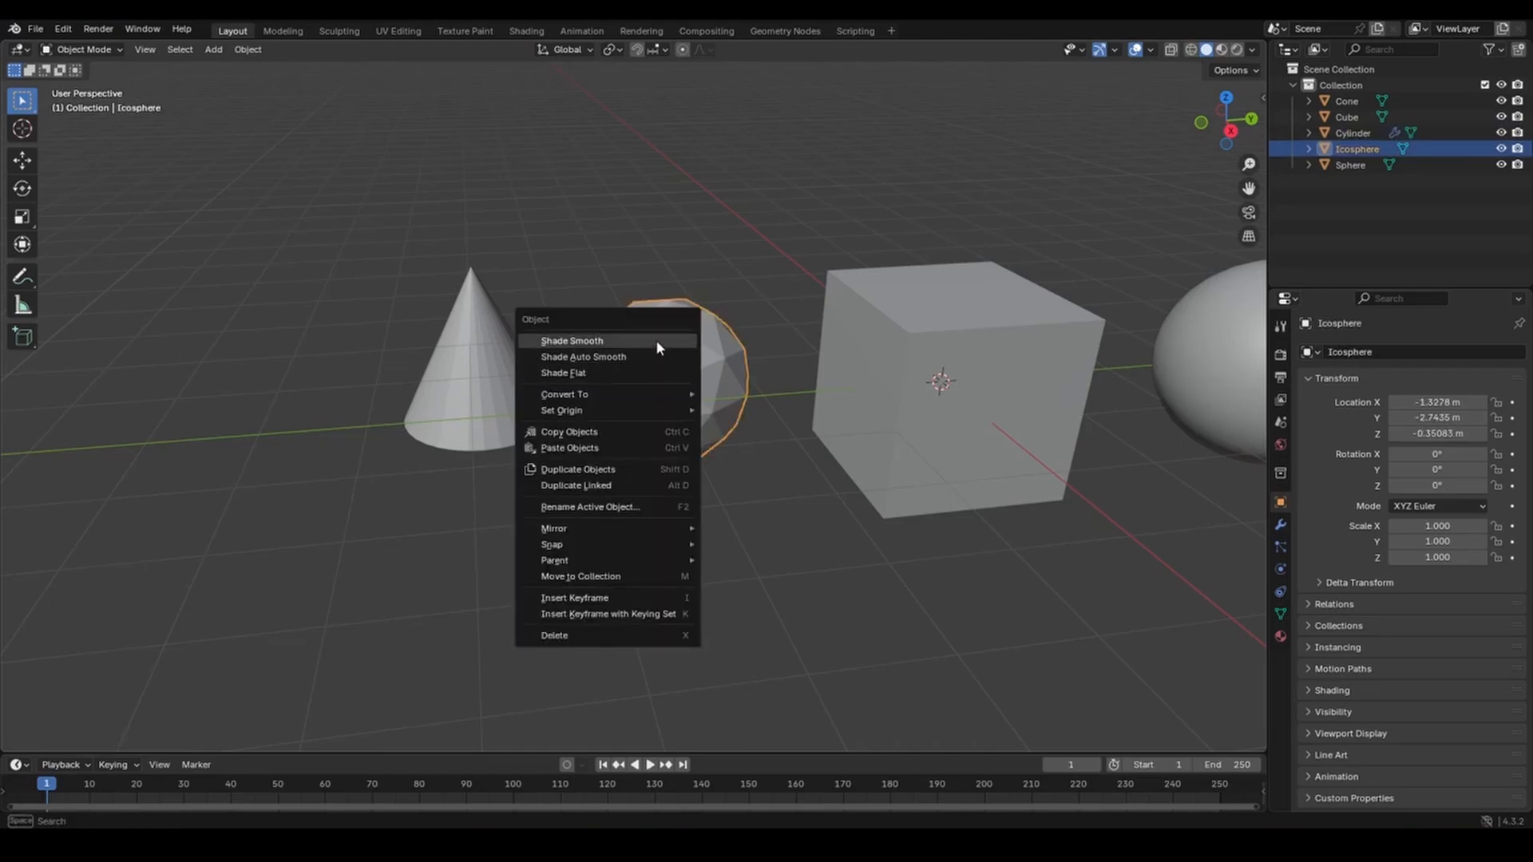
left_click(654, 338)
middle_click_drag(674, 399, 732, 397)
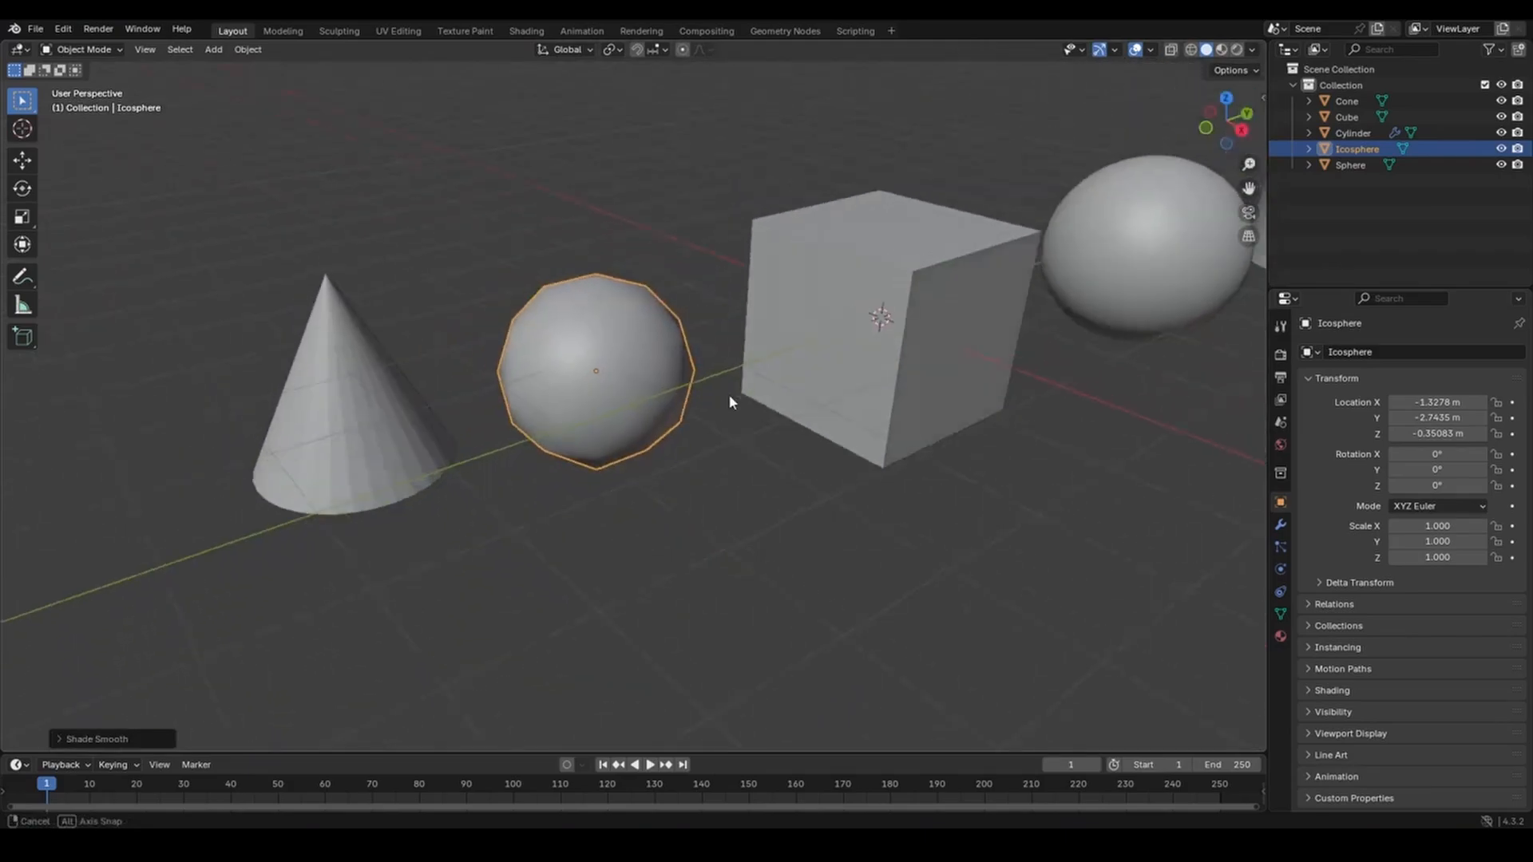
middle_click_drag(514, 370, 691, 352)
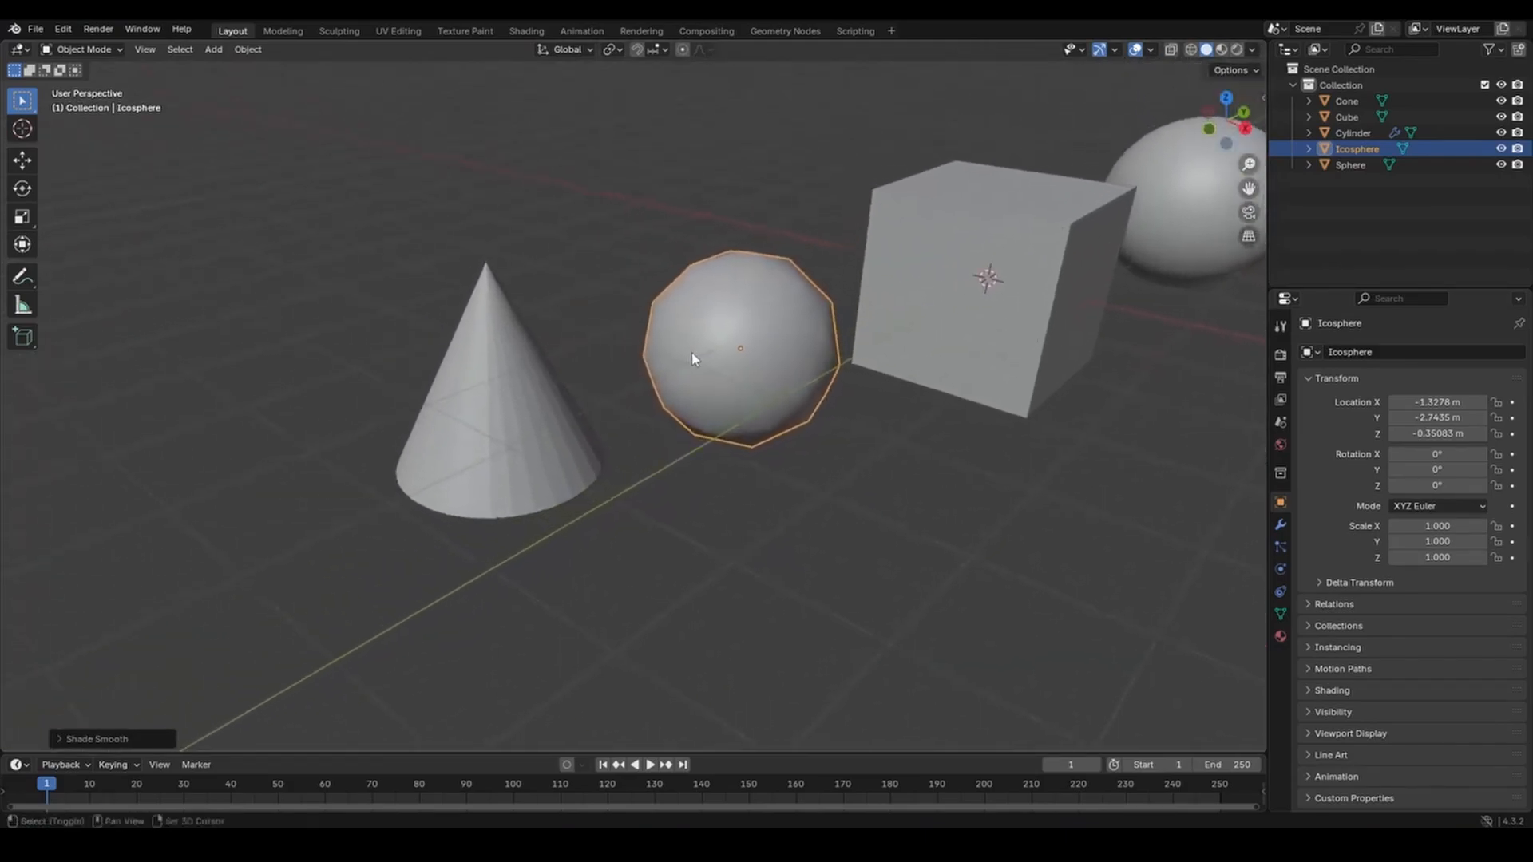
left_click(493, 347)
right_click(494, 346)
Apply Shade Smooth to the cone and zoom out to frame all five shapes.
left_click(491, 345)
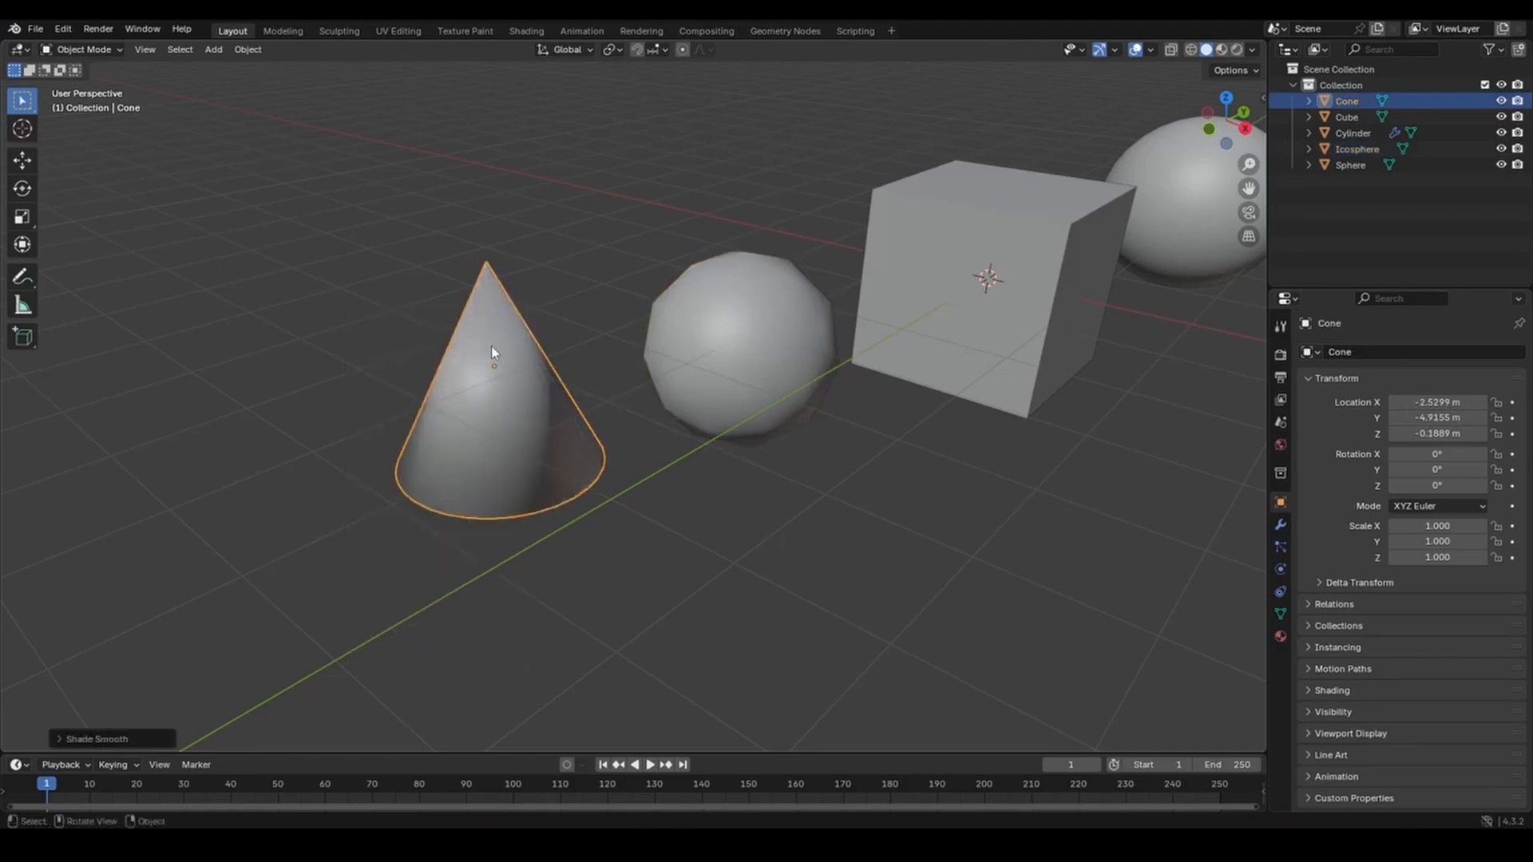
middle_click_drag(640, 529, 742, 516)
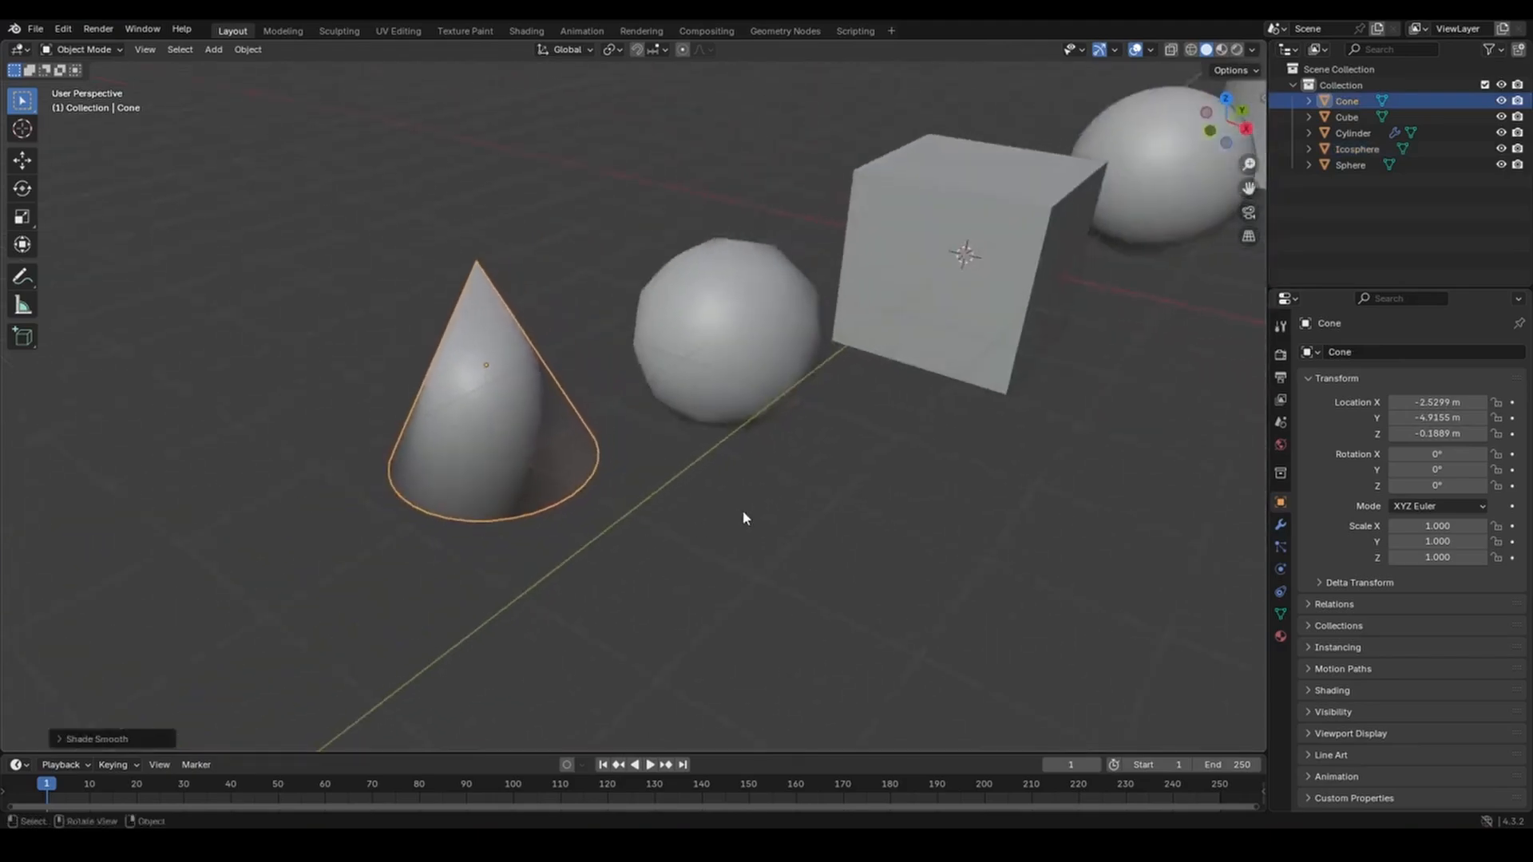
scroll(753, 514, "down", 4)
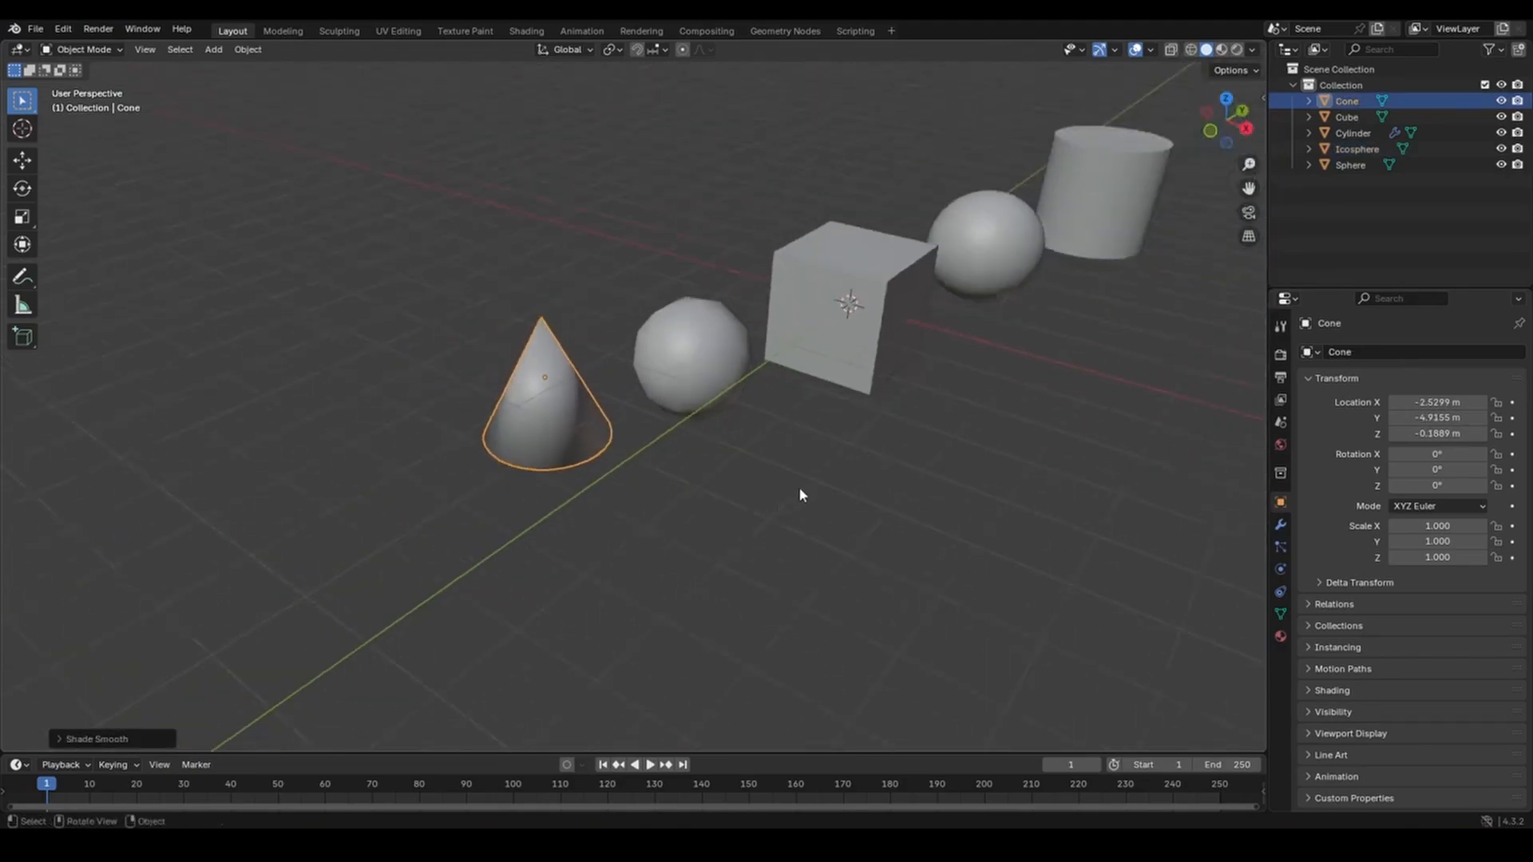
scroll(799, 488, "down", 1)
middle_click_drag(902, 434, 749, 531, "shift")
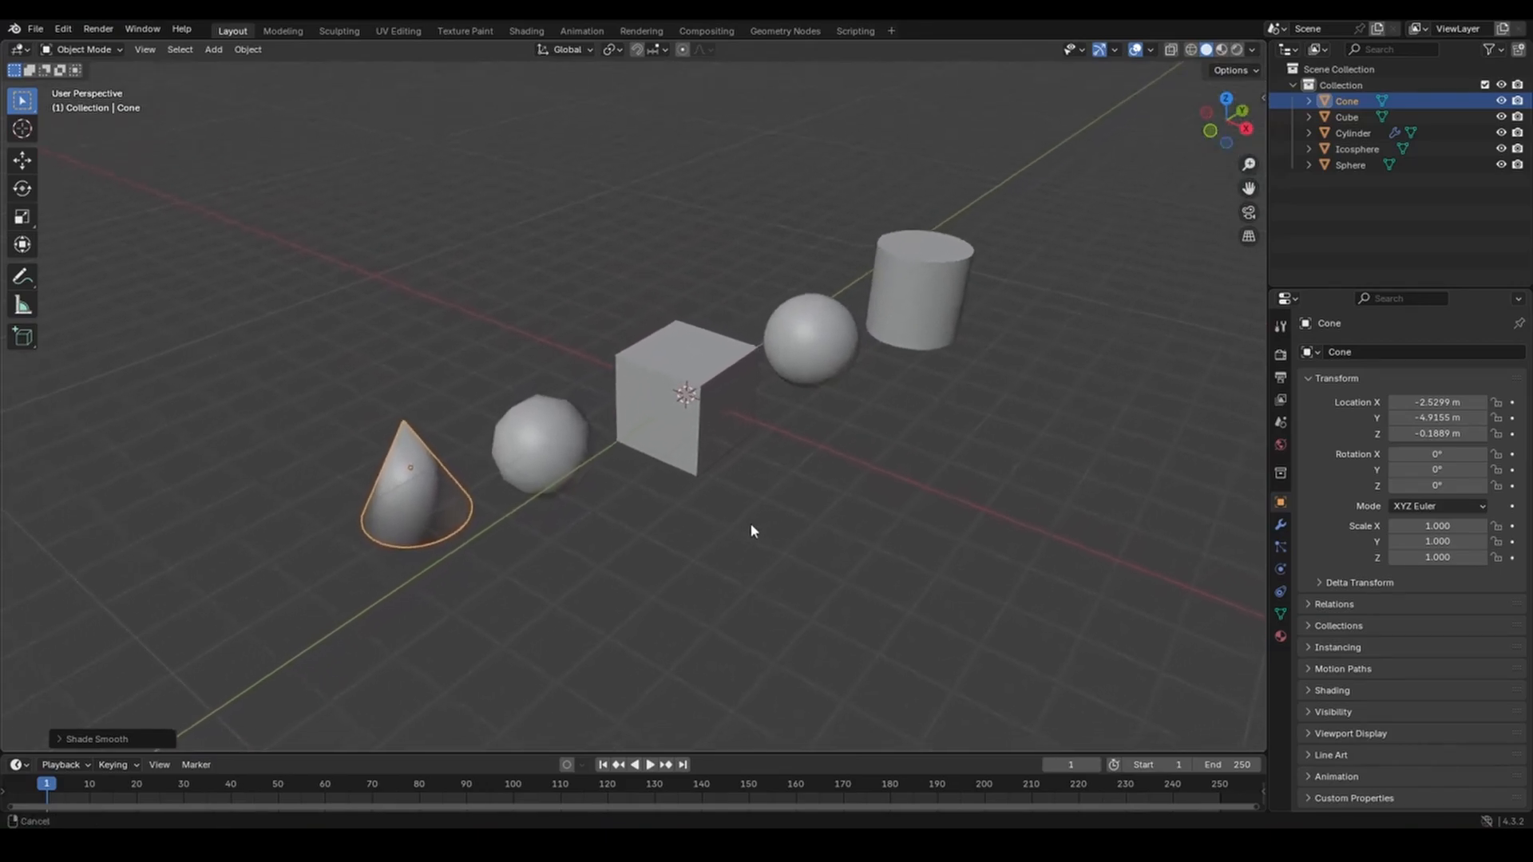